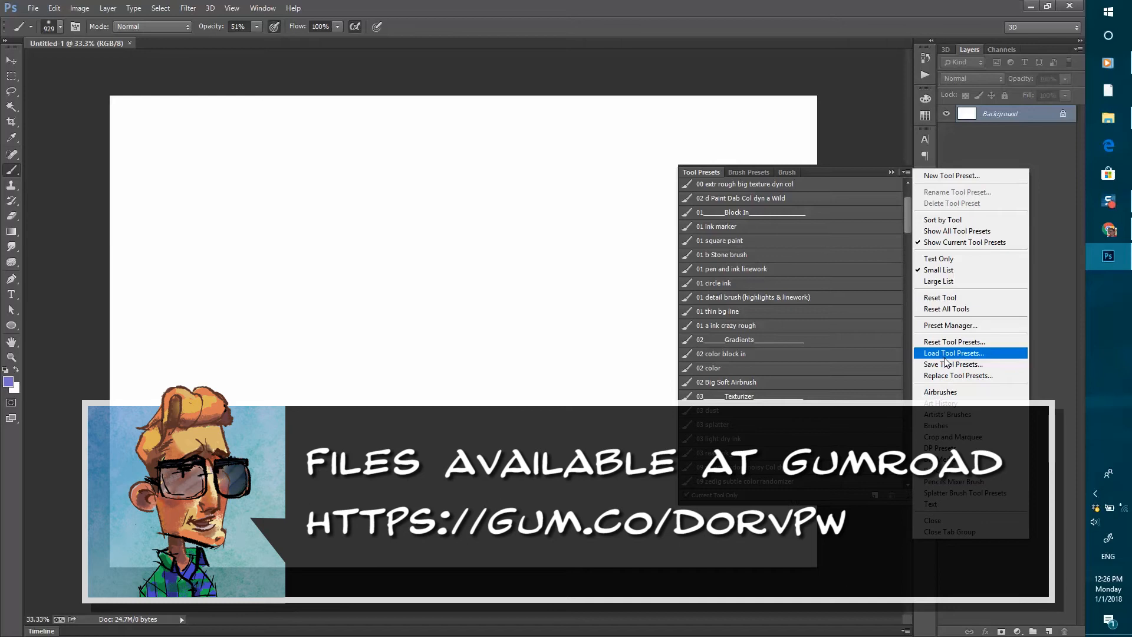
Look up the tool presets file in the photoshop files folder through Load Tool Presets, then leave without loading it
left_click(945, 353)
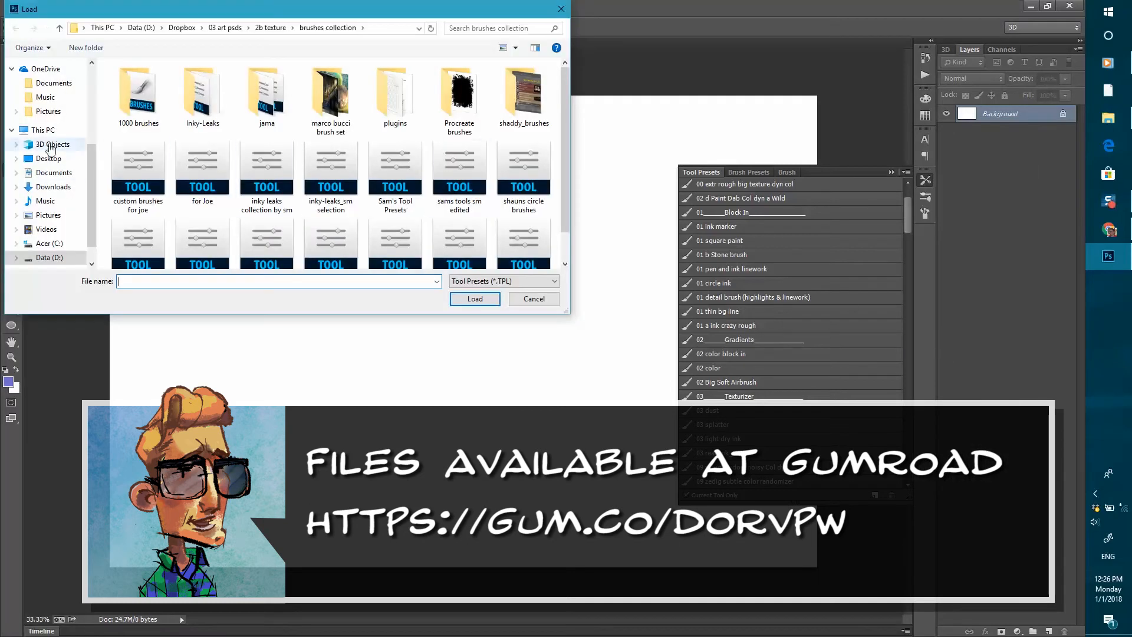
scroll(90, 154, "up", 4)
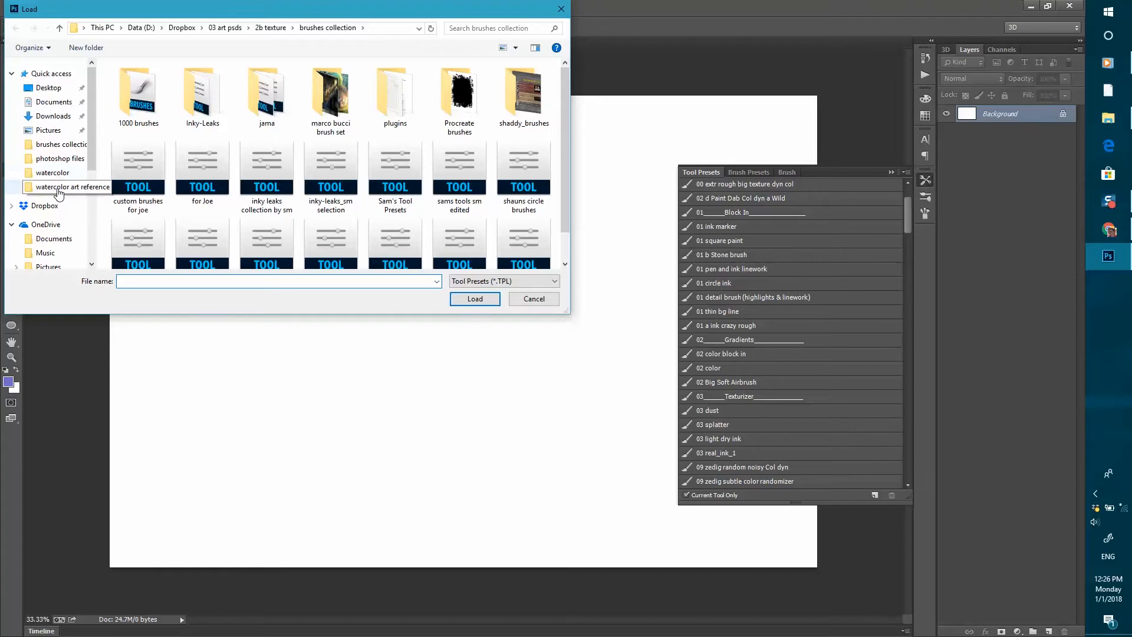
left_click(59, 158)
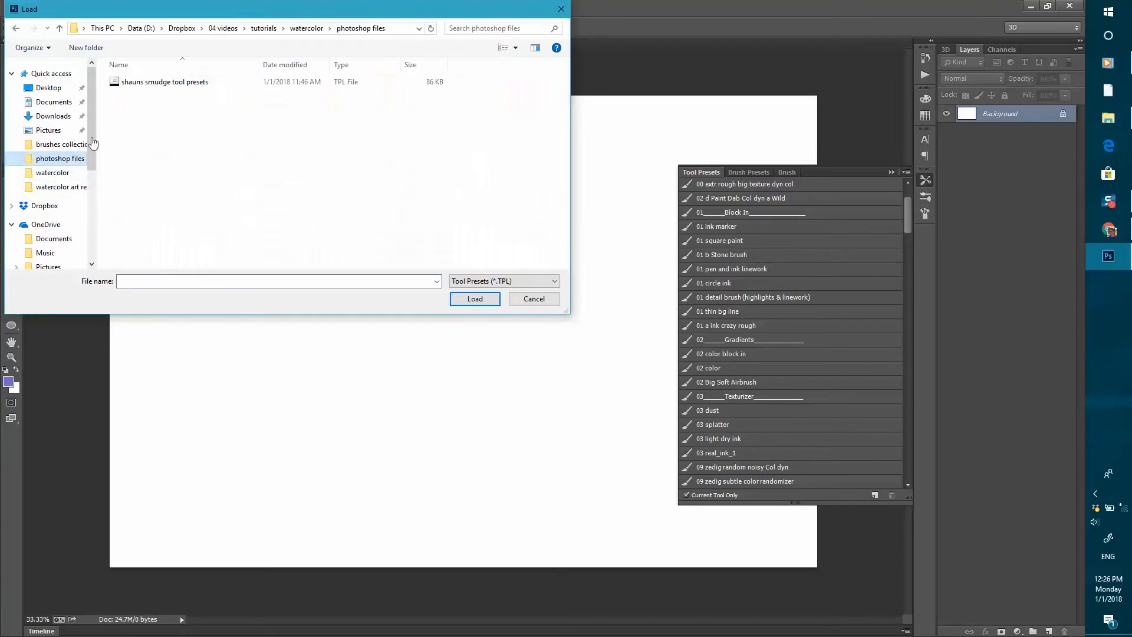
left_click(536, 300)
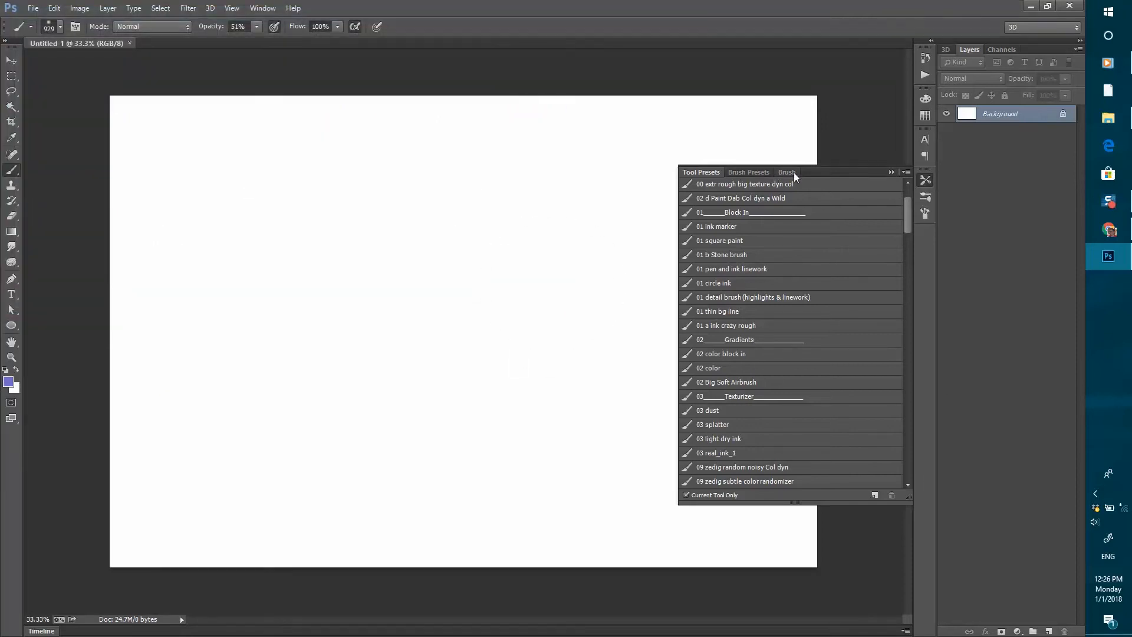
Look up the watercolor brushes file in the watercolor tutorial's photoshop files folder through Load Brushes, without loading it
left_click(793, 172)
left_click(906, 172)
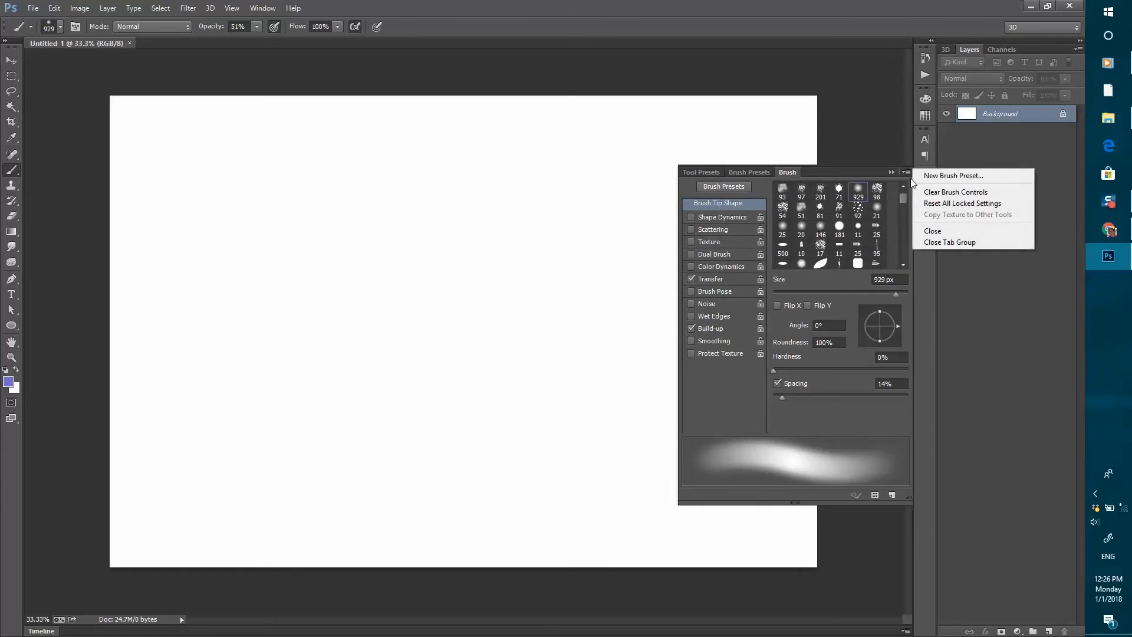
left_click(745, 171)
left_click(750, 172)
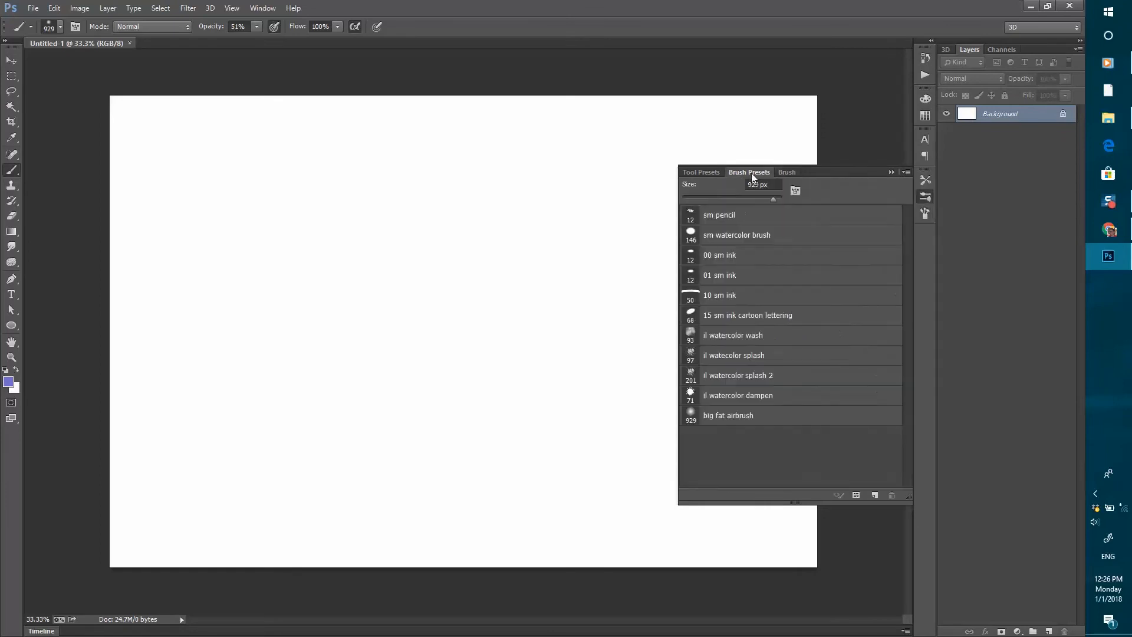
left_click(906, 172)
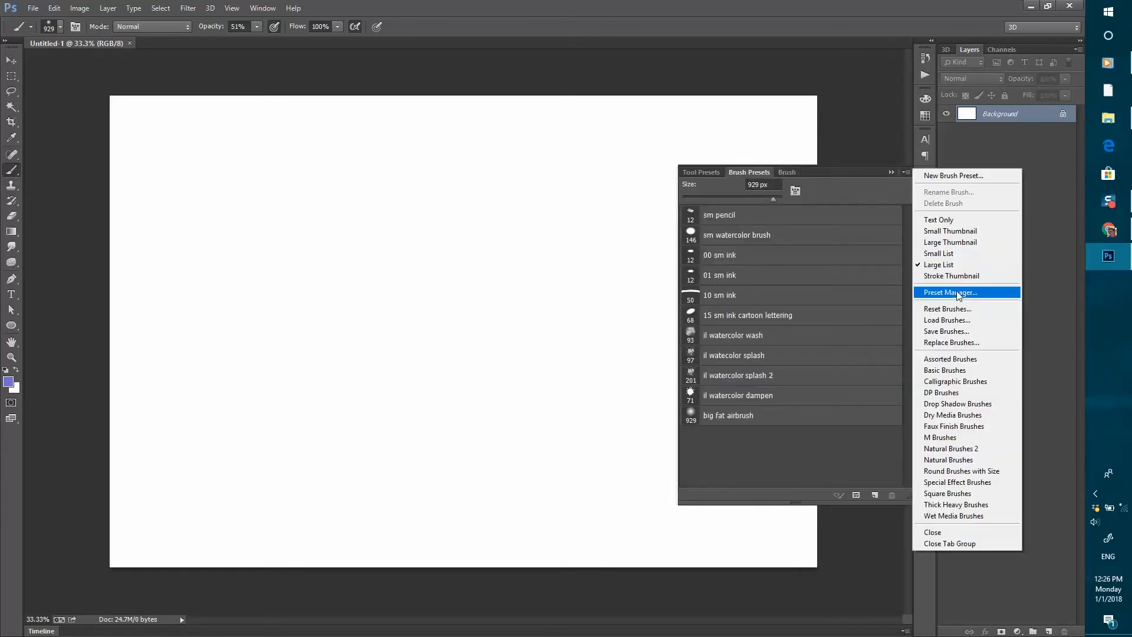
left_click(947, 320)
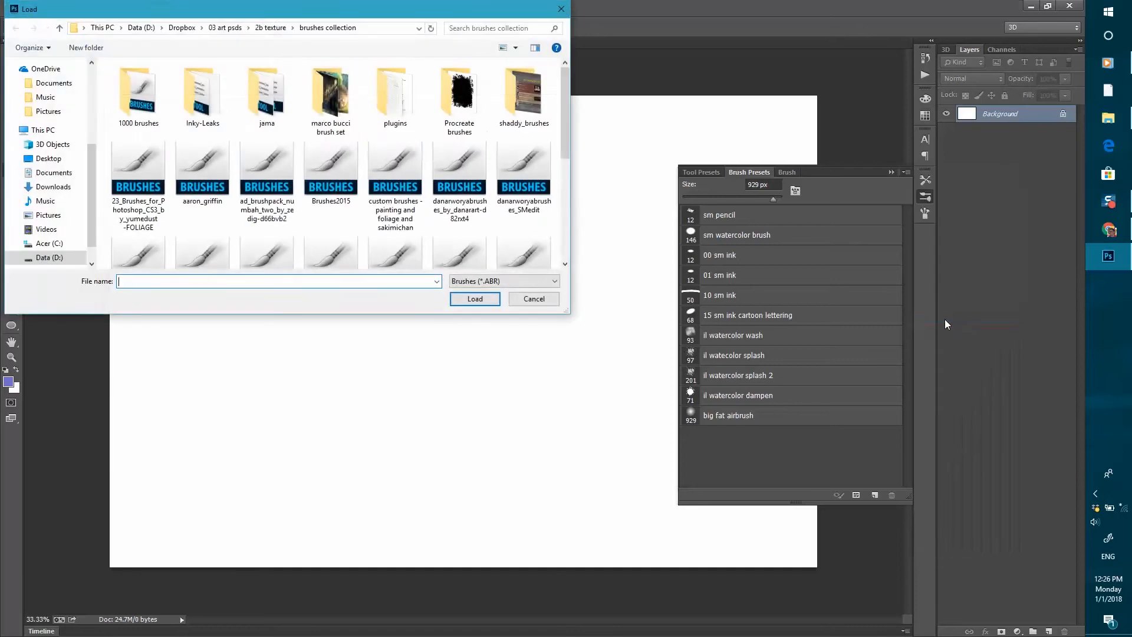
scroll(59, 177, "up", 5)
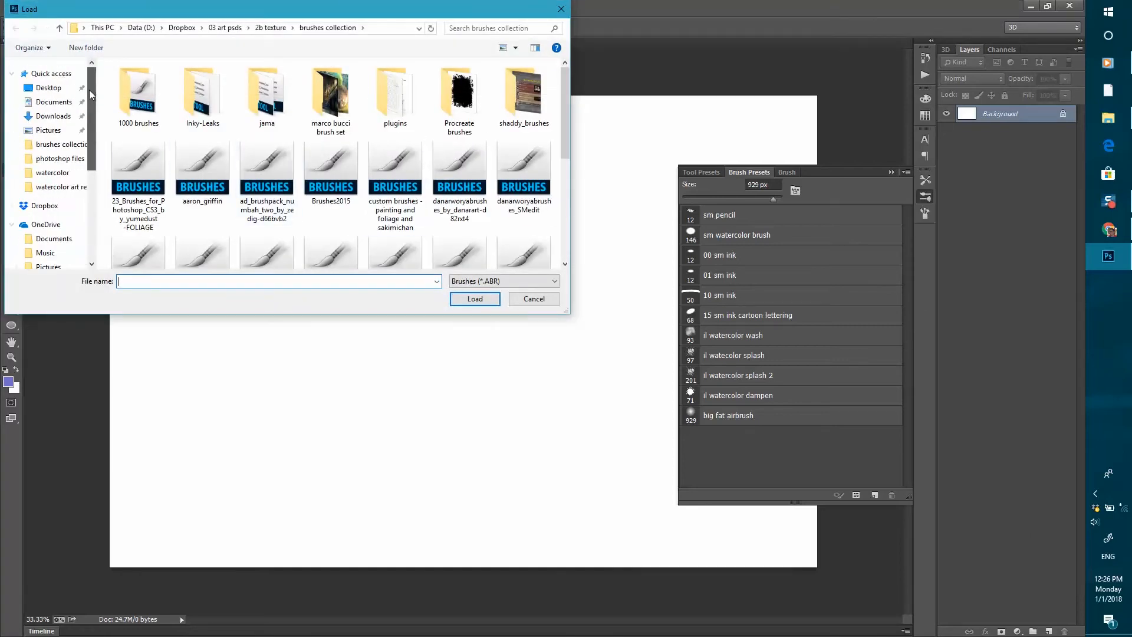
left_click(53, 172)
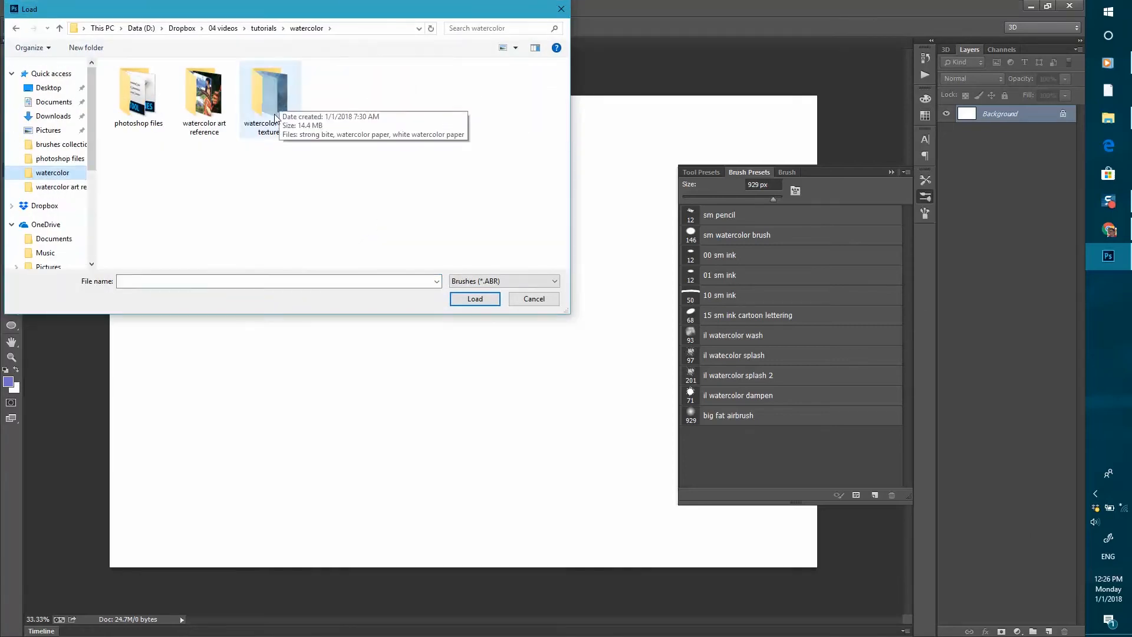
double_click(141, 107)
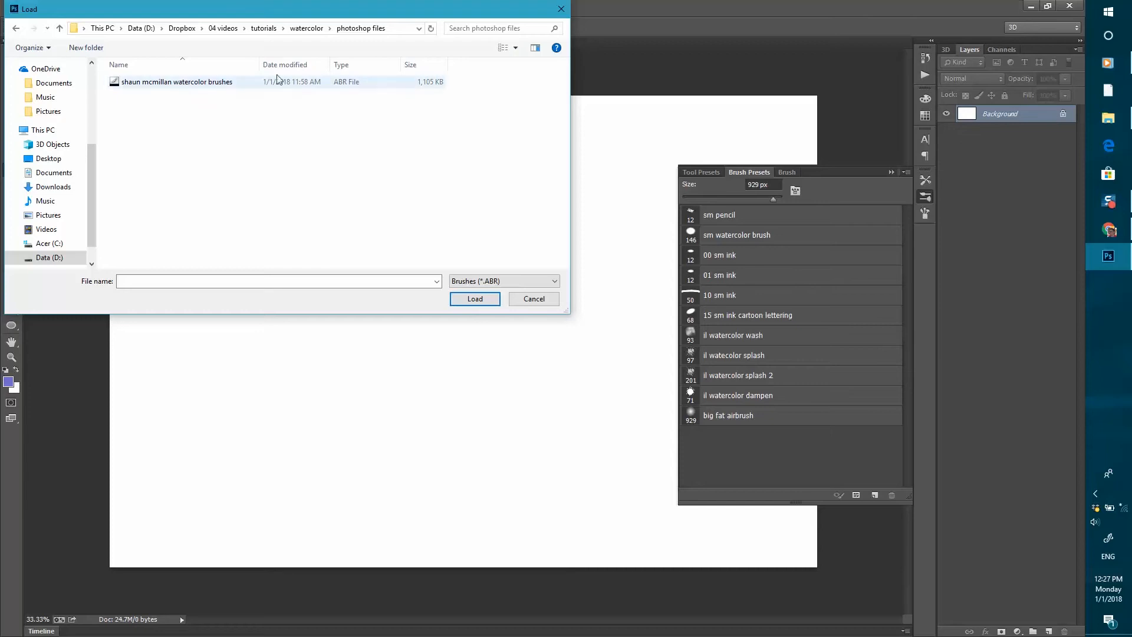
left_click(532, 297)
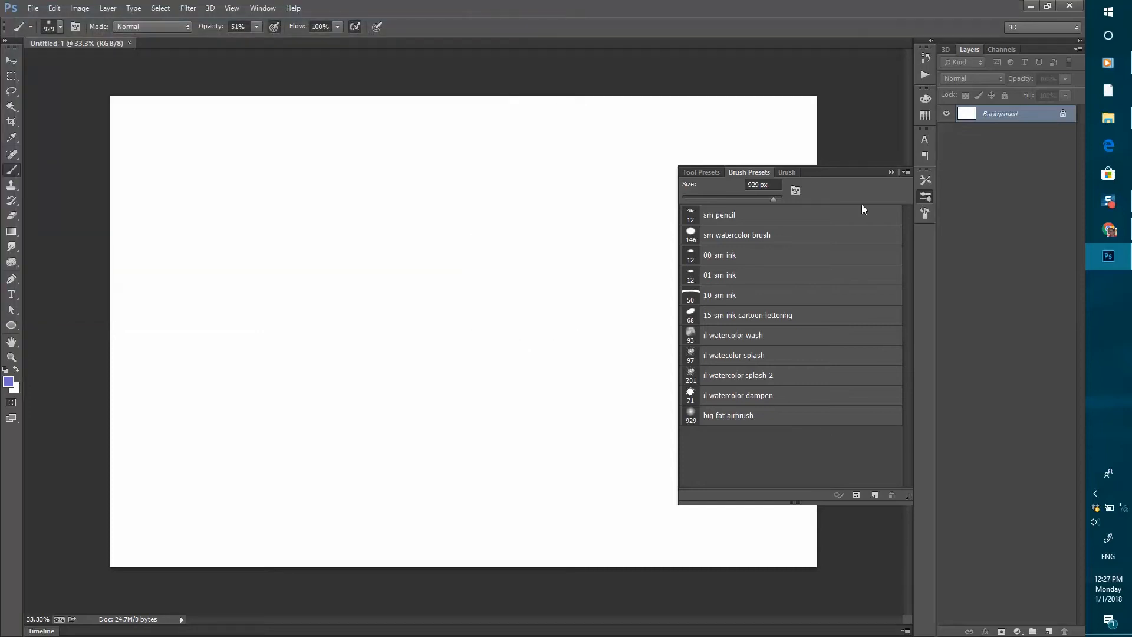
Collapse the brush presets and switch the workspace to Painting
left_click(891, 172)
left_click(1054, 31)
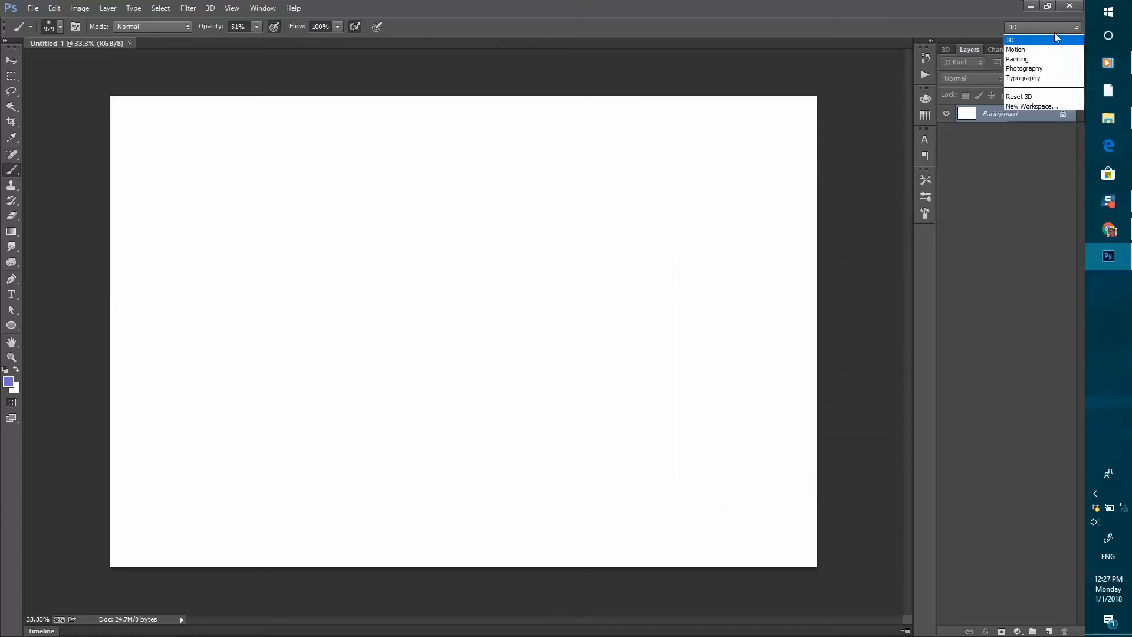
left_click(1024, 88)
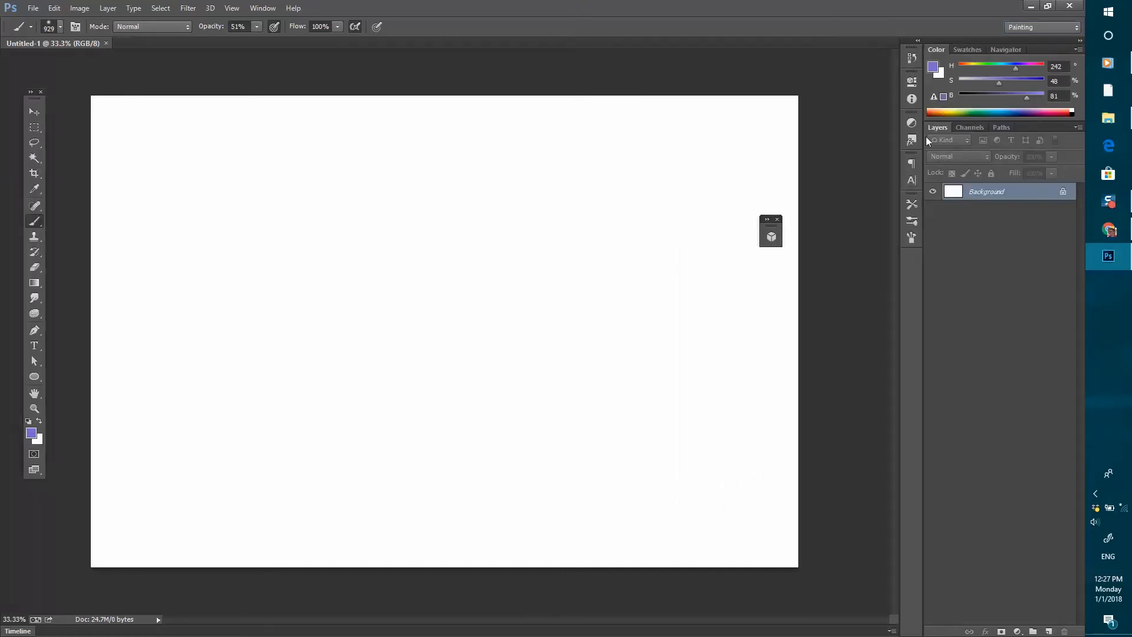
left_click(912, 207)
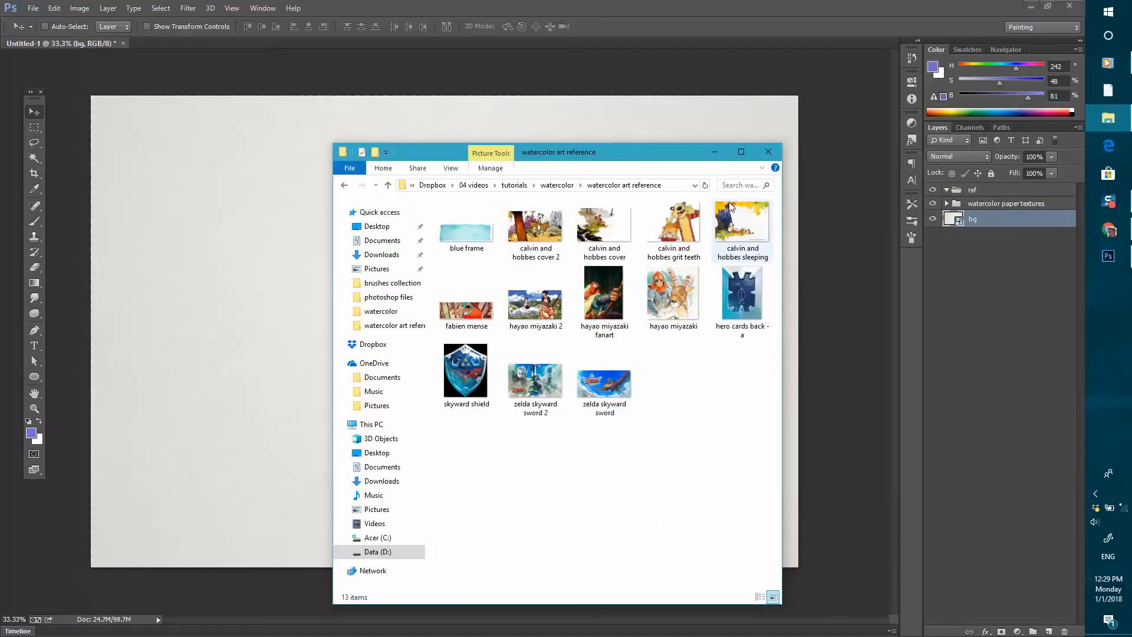
Place the "calvin and hobbes grit teeth" image in the canvas's upper-left corner and move its layer into the ref group
left_click_drag(676, 229, 224, 288)
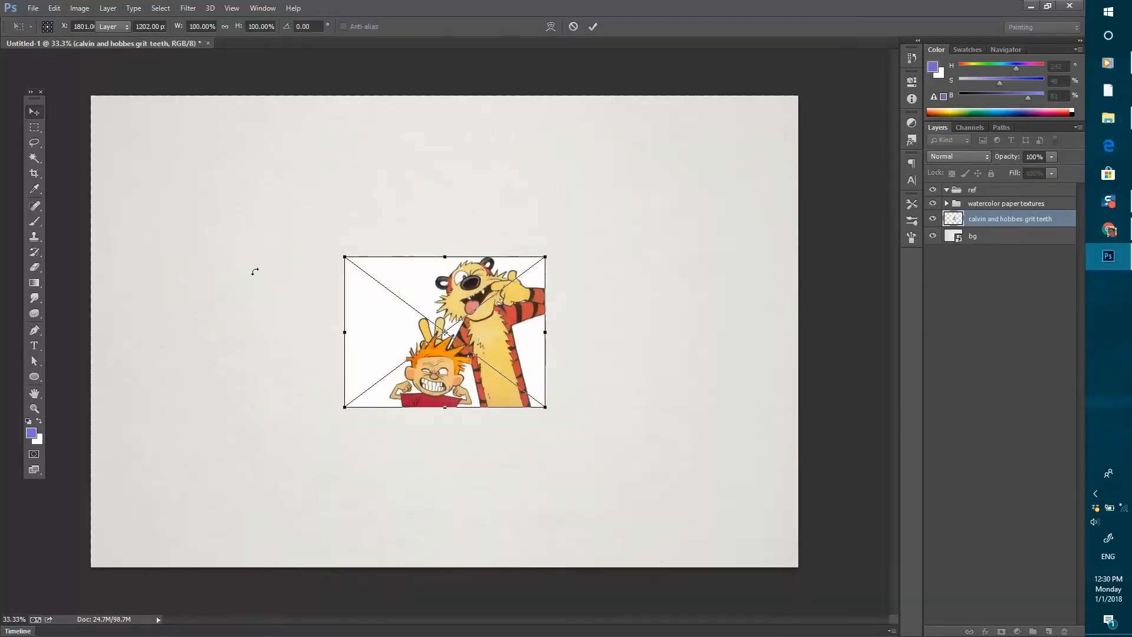
key("Return")
left_click_drag(468, 327, 236, 166)
left_click_drag(974, 219, 973, 195)
Place the "hayao miyazaki" image directly below the first reference picture, and collapse the watercolor paper textures group
key("alt+Tab")
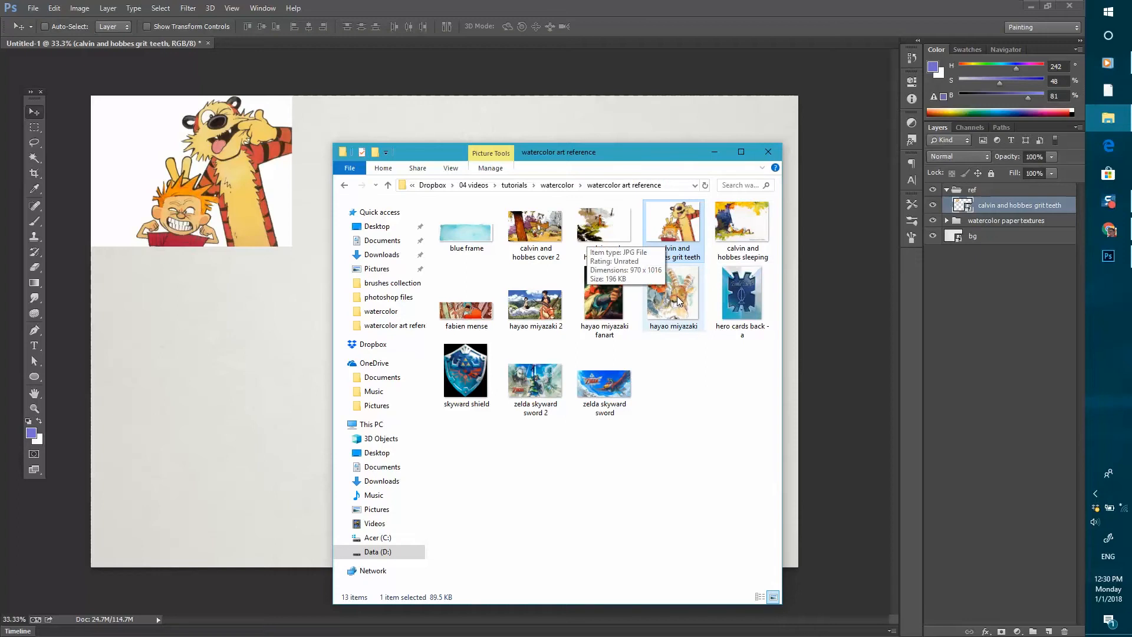
left_click_drag(677, 296, 586, 199)
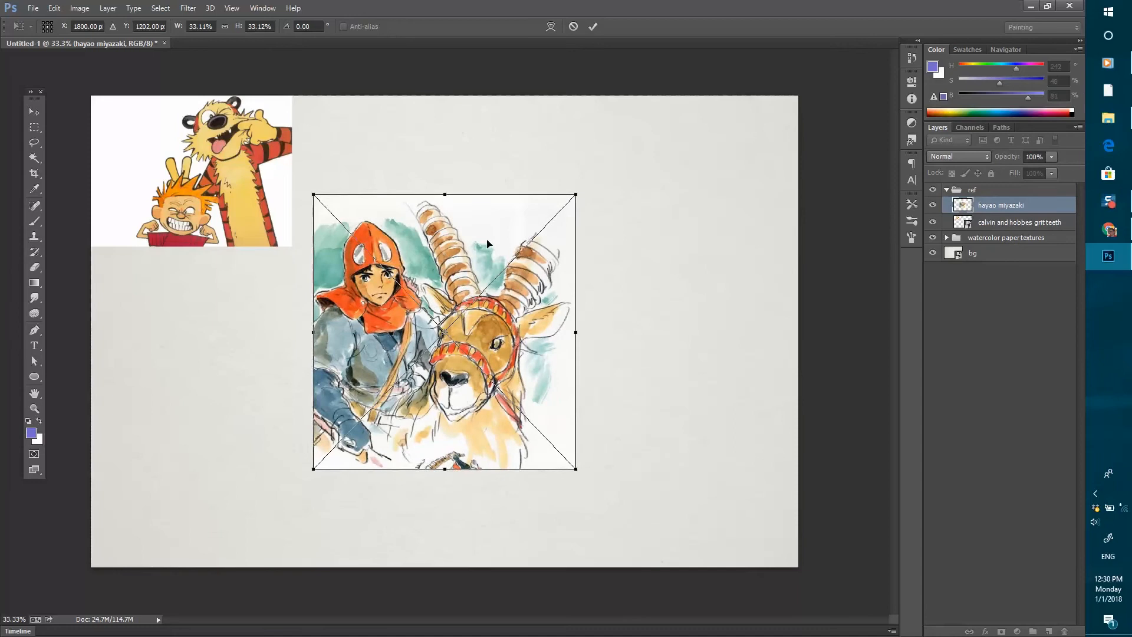
left_click_drag(487, 243, 268, 293)
key("Return")
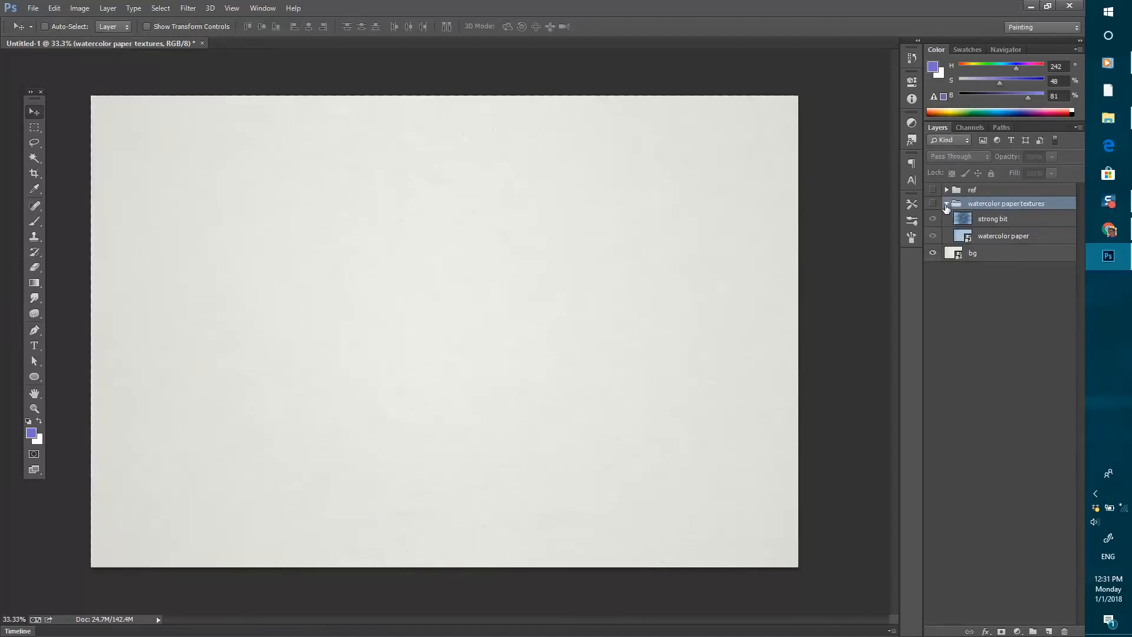
left_click(946, 204)
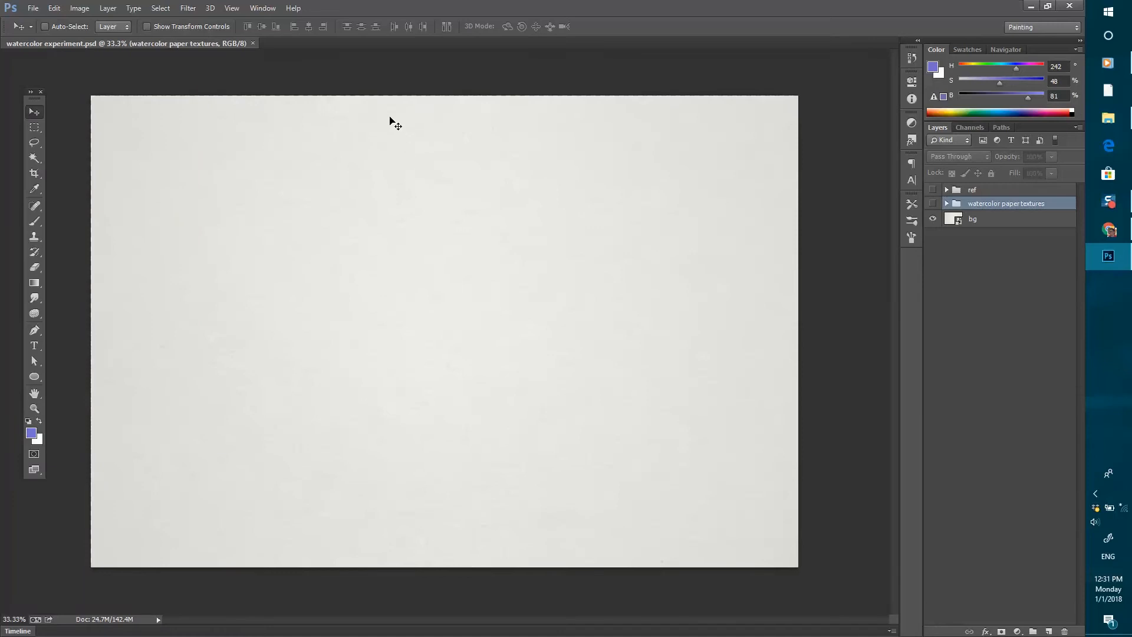
Try to open the Performance preferences
left_click(54, 8)
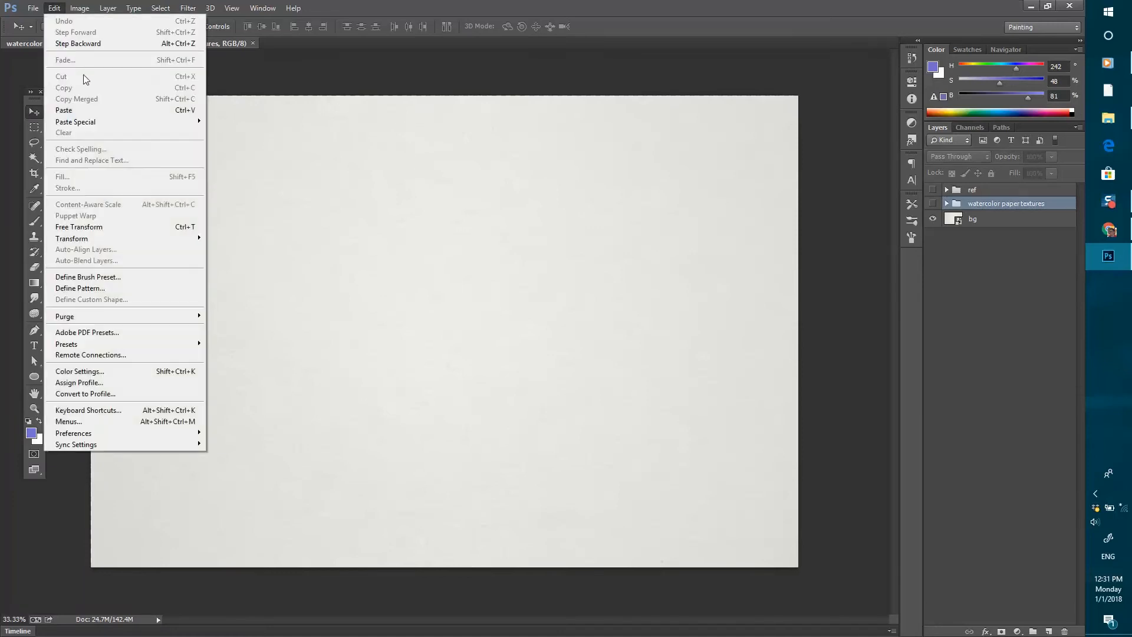
mouse_move(168, 450)
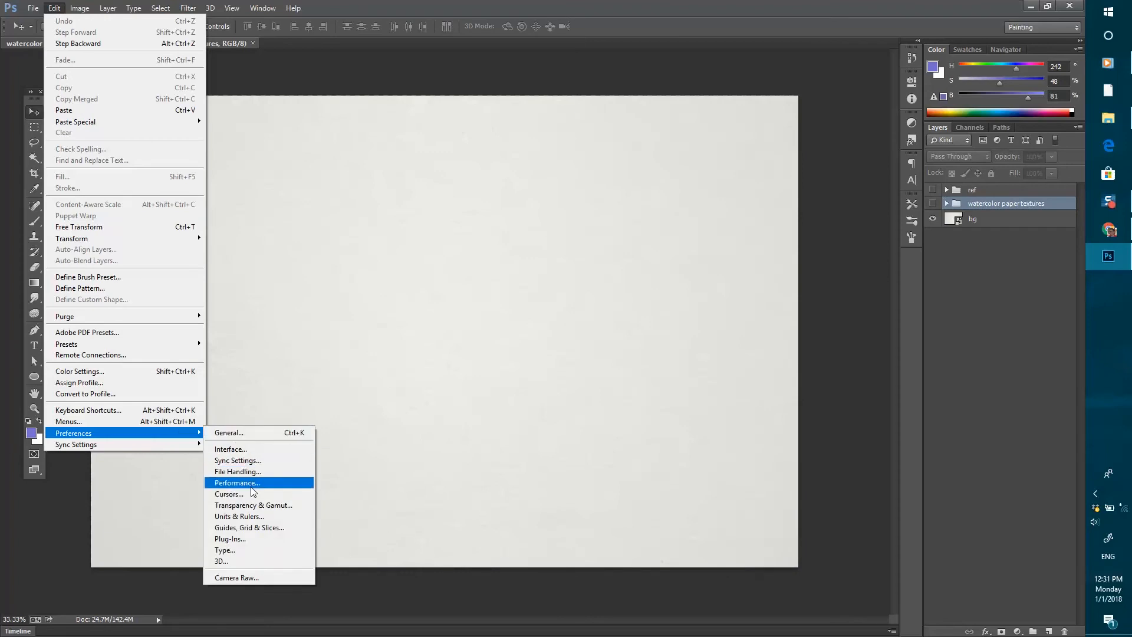
left_click(248, 483)
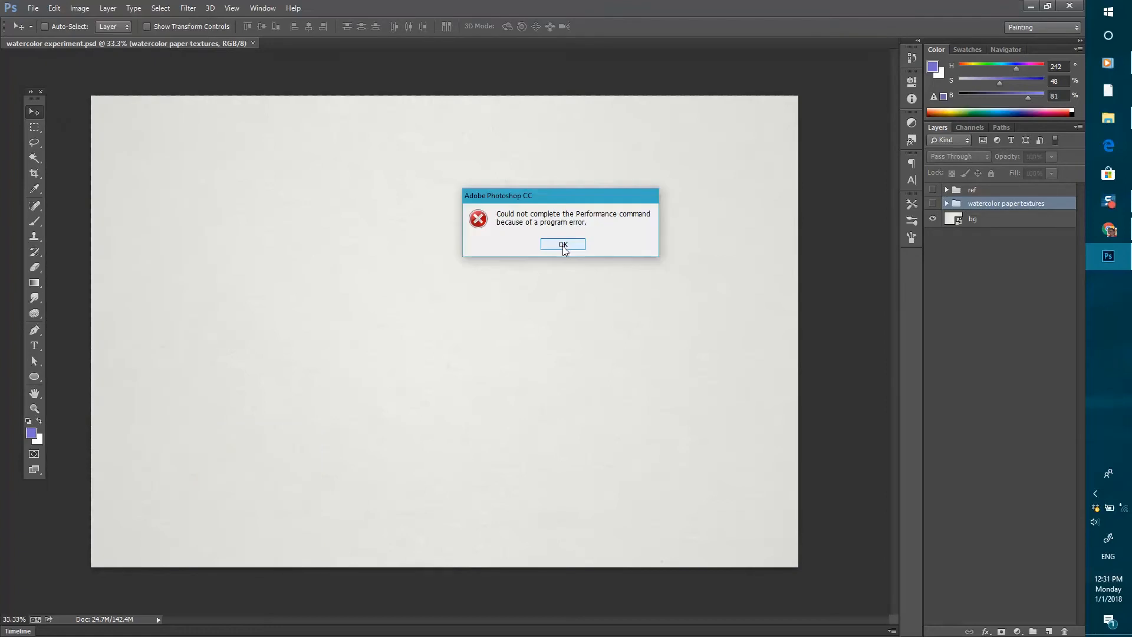
left_click(563, 244)
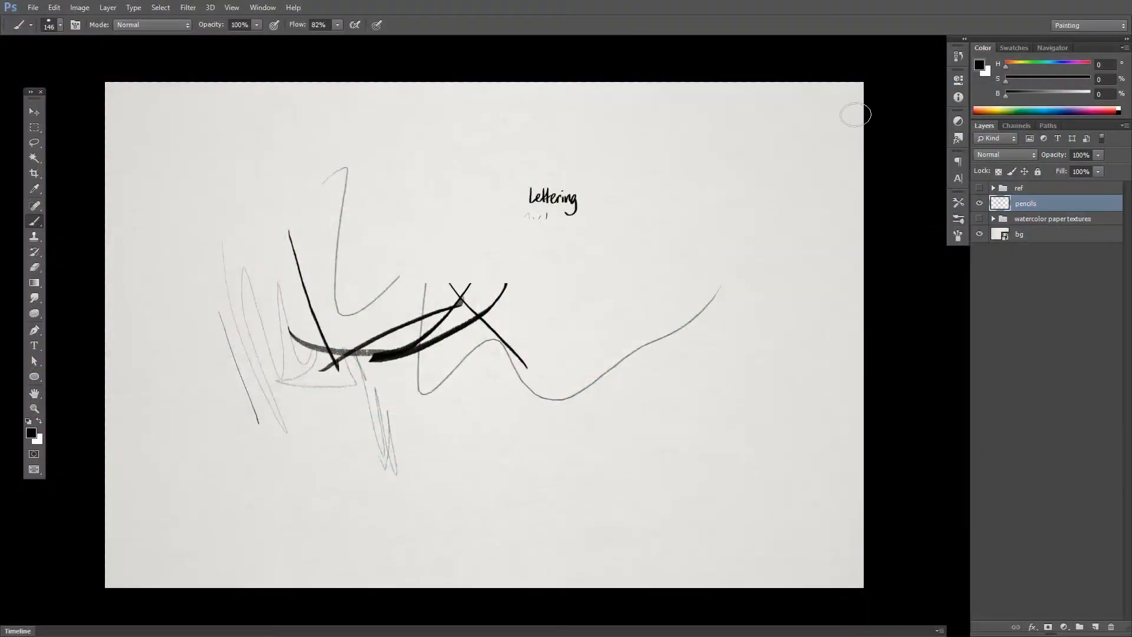
Enlarge the brush to 247 px, choose the pink swatch and paint a solid patch over the middle of the test lines
left_click_drag(414, 248, 437, 250)
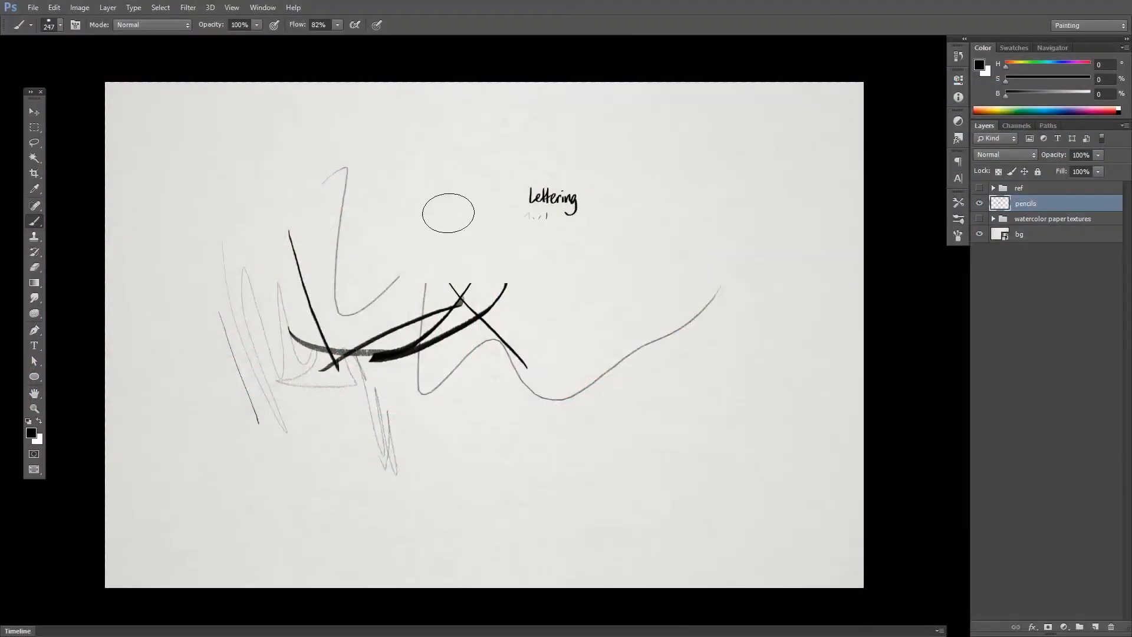
left_click(1014, 48)
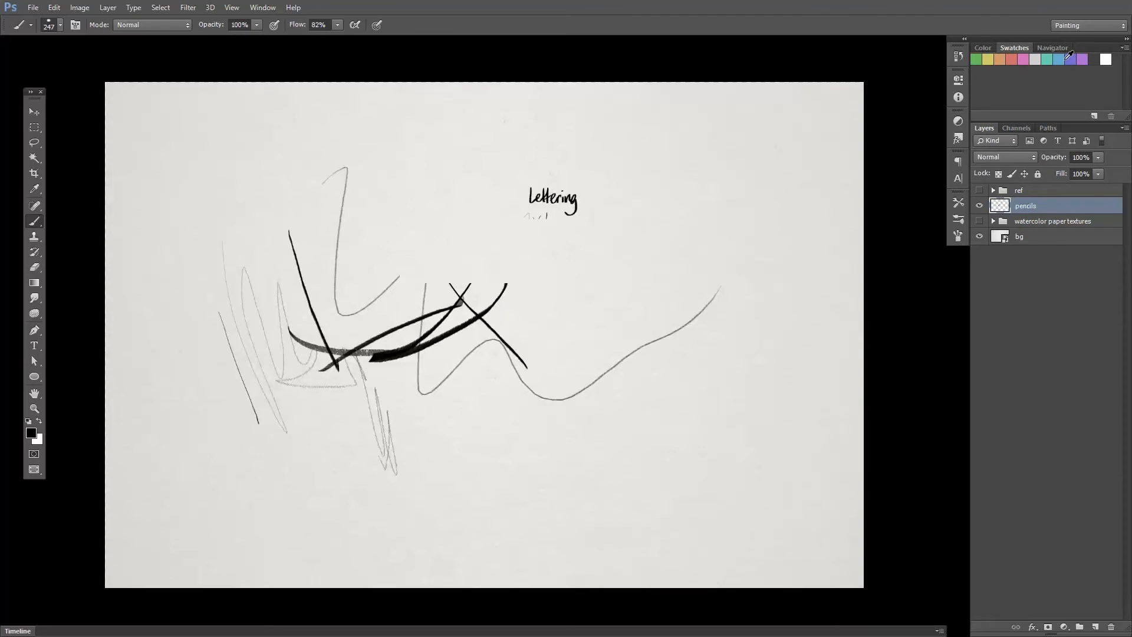
left_click(1023, 59)
left_click(31, 433)
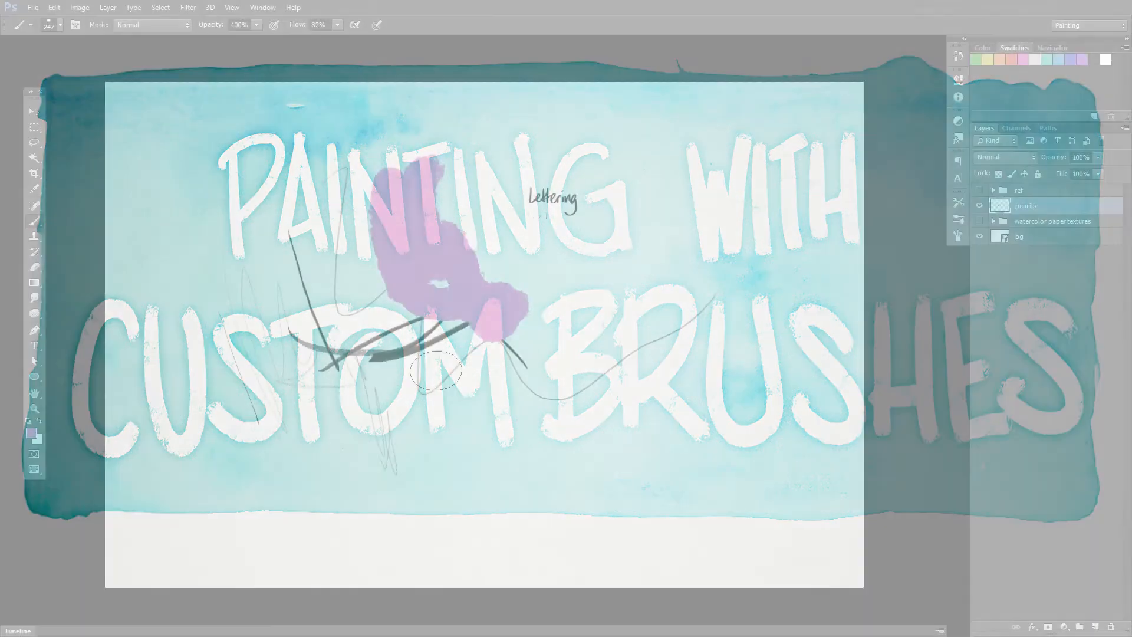
mouse_move(415, 247)
left_mouse_down()
mouse_move(425, 466)
mouse_move(442, 244)
mouse_move(495, 316)
mouse_move(463, 429)
left_mouse_up()
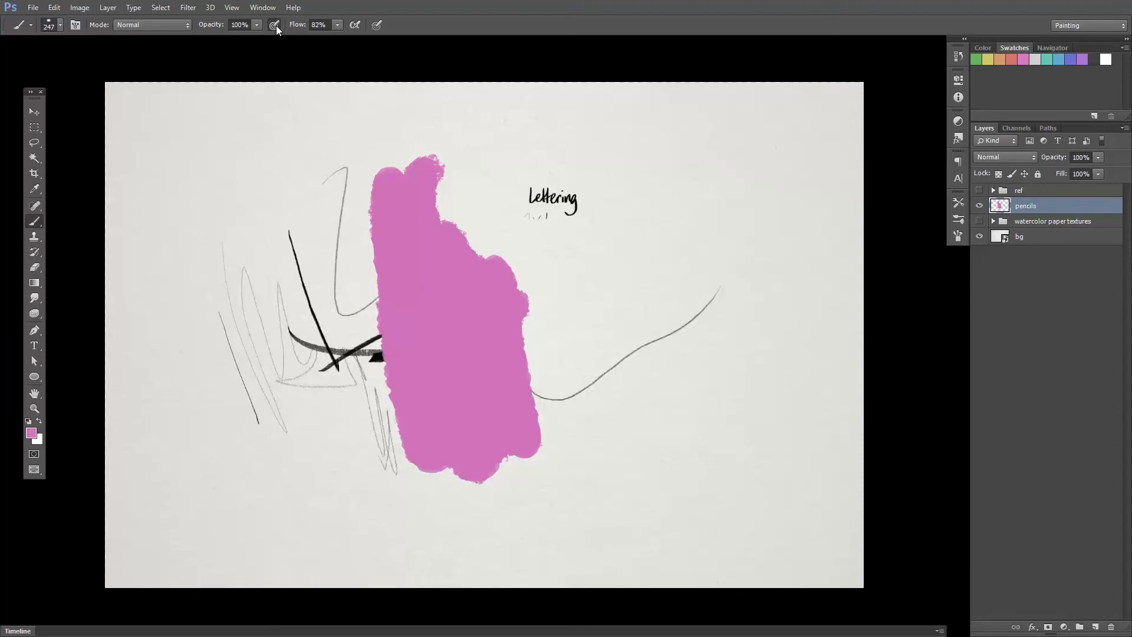
Set the brush to 63% opacity and 56% flow, and paint a translucent pink patch over the pencil lines on the canvas's left side
left_click_drag(338, 25, 321, 37)
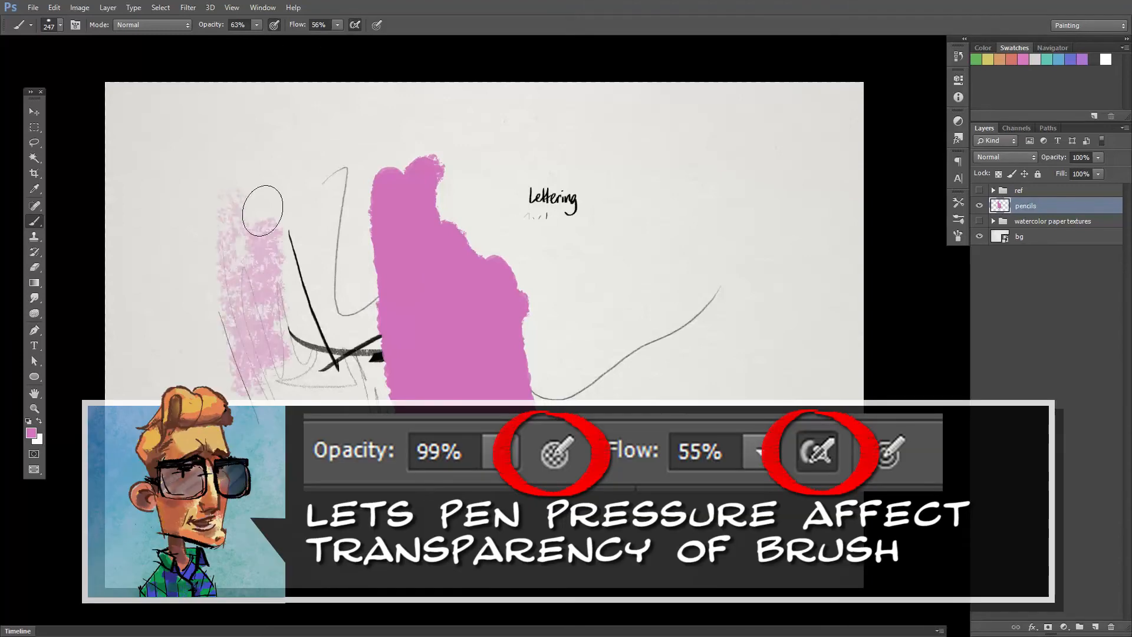
mouse_move(263, 210)
left_mouse_down()
mouse_move(260, 375)
mouse_move(301, 407)
mouse_move(286, 239)
mouse_move(295, 336)
mouse_move(292, 248)
mouse_move(311, 370)
mouse_move(303, 387)
mouse_move(285, 305)
mouse_move(276, 315)
mouse_move(286, 334)
mouse_move(287, 324)
mouse_move(315, 342)
mouse_move(272, 273)
mouse_move(284, 357)
mouse_move(273, 343)
mouse_move(265, 357)
mouse_move(262, 244)
mouse_move(286, 269)
mouse_move(257, 273)
mouse_move(255, 317)
mouse_move(291, 320)
left_mouse_up()
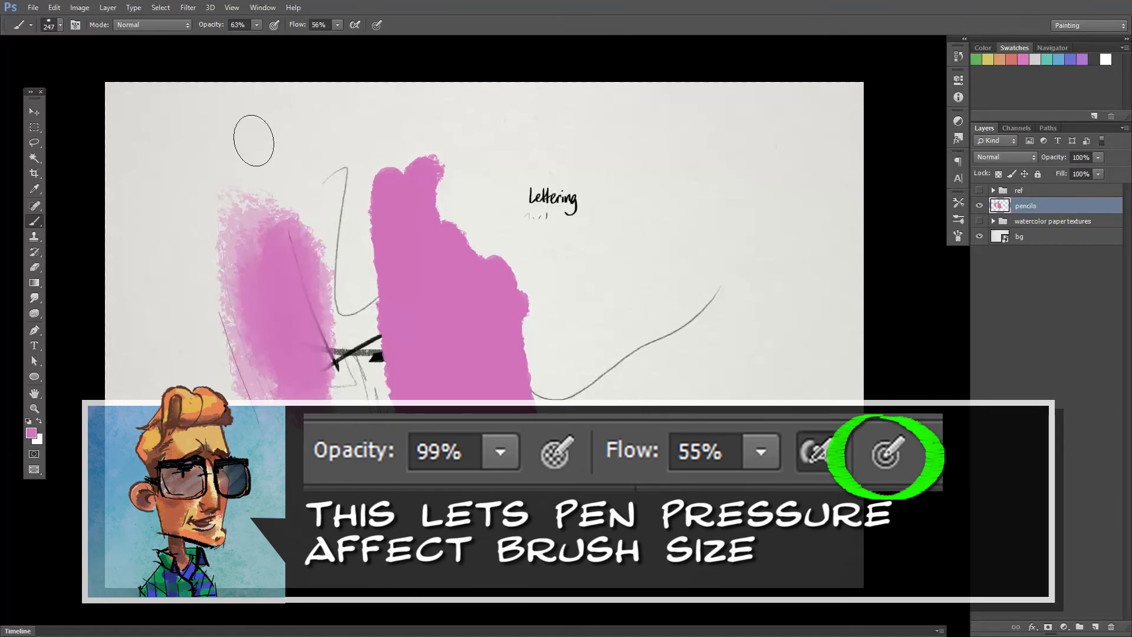
Set brush opacity to 100% with pen pressure controlling it, and paint more pink strokes across the canvas's left side
left_click(257, 29)
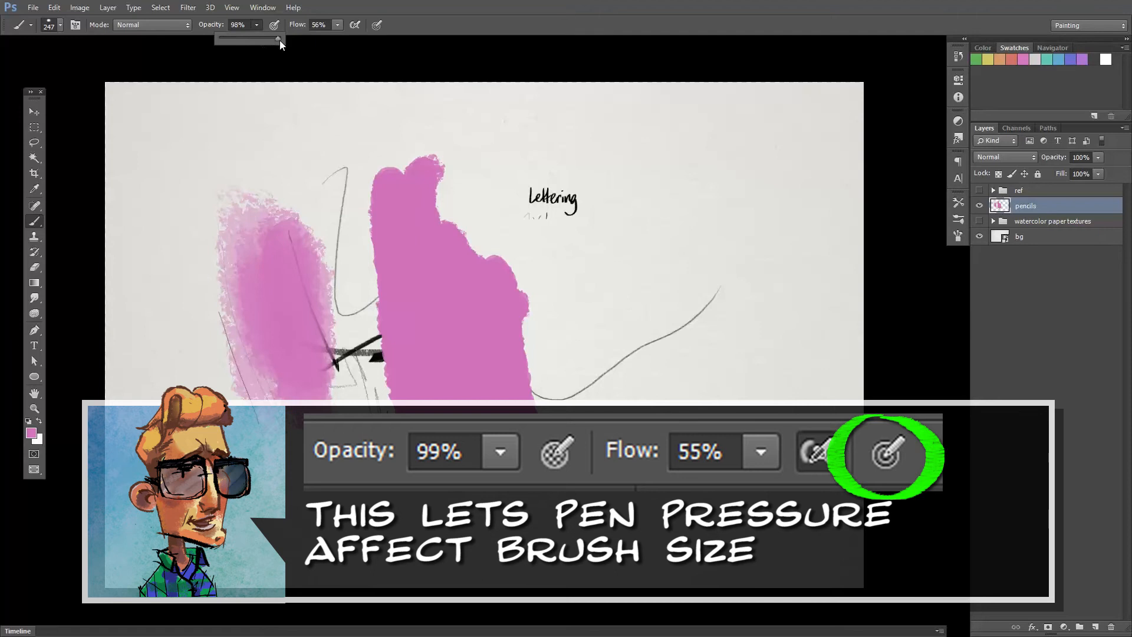
left_click(277, 28)
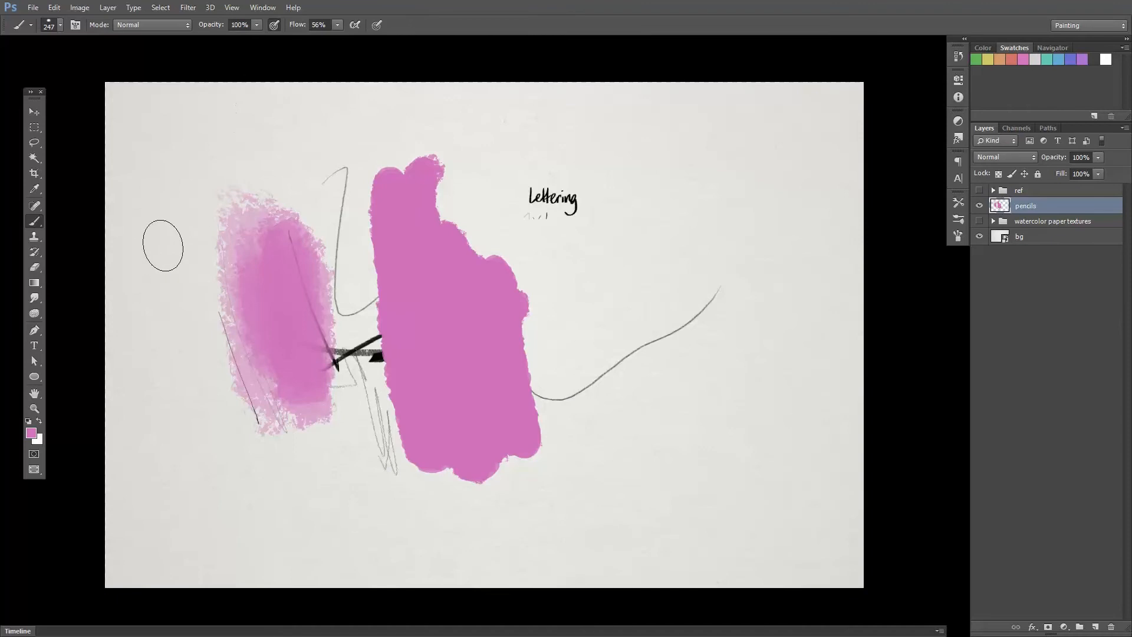
mouse_move(161, 242)
left_mouse_down()
mouse_move(181, 373)
mouse_move(204, 268)
mouse_move(189, 353)
mouse_move(226, 413)
left_mouse_up()
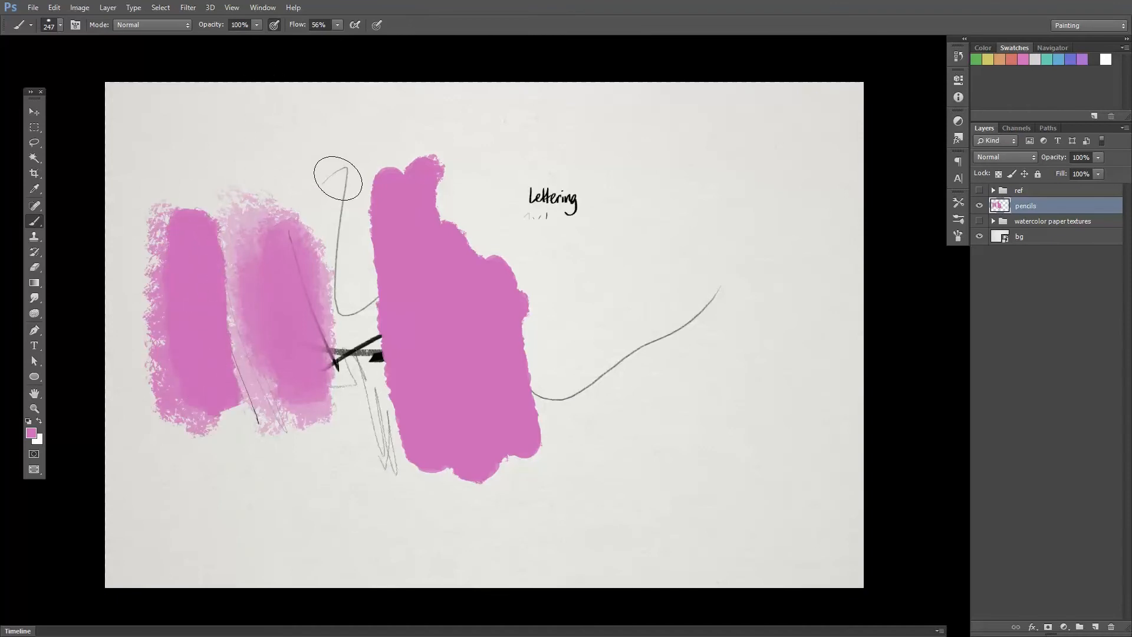
mouse_move(336, 171)
left_mouse_down()
mouse_move(312, 216)
mouse_move(360, 171)
mouse_move(290, 216)
mouse_move(302, 166)
mouse_move(331, 141)
mouse_move(261, 171)
mouse_move(269, 155)
mouse_move(263, 180)
mouse_move(290, 192)
mouse_move(263, 202)
mouse_move(239, 175)
mouse_move(221, 199)
mouse_move(207, 169)
mouse_move(223, 307)
mouse_move(229, 265)
mouse_move(254, 442)
left_mouse_up()
Reduce the brush to 51 px and paint a small filled pink wedge below the word "Lettering"
right_click(266, 201, "alt")
right_click(445, 279, "alt")
left_click_drag(420, 290, 398, 286)
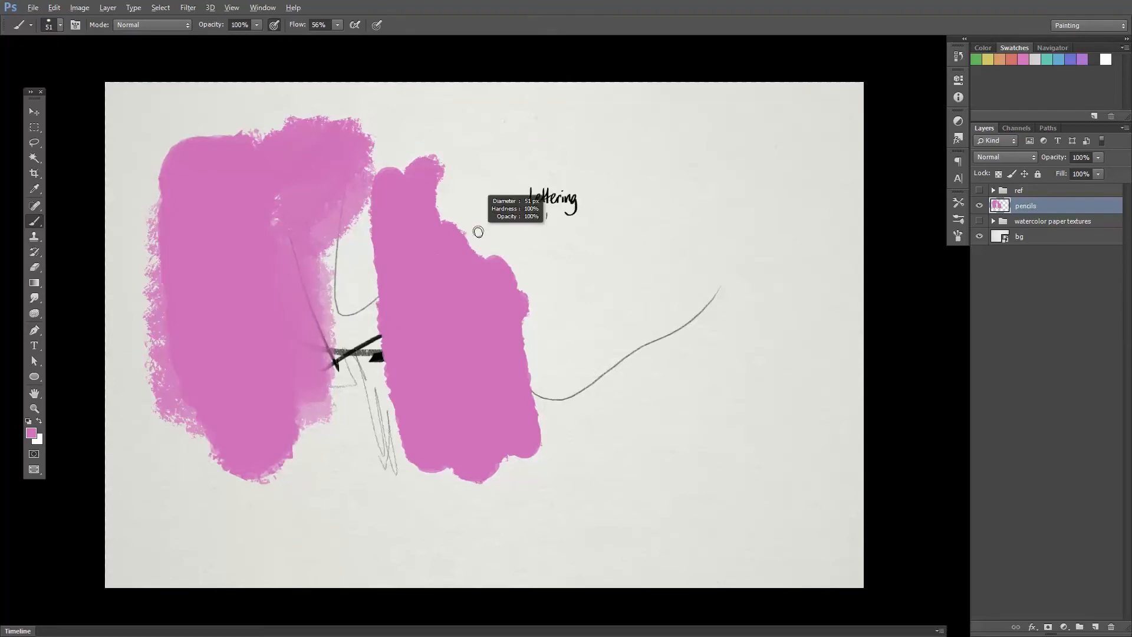
left_click_drag(541, 258, 543, 313)
mouse_move(547, 372)
left_mouse_down()
mouse_move(544, 255)
mouse_move(548, 385)
mouse_move(588, 377)
mouse_move(556, 393)
mouse_move(569, 383)
mouse_move(556, 392)
mouse_move(566, 394)
mouse_move(623, 355)
mouse_move(555, 262)
mouse_move(555, 381)
mouse_move(566, 321)
mouse_move(567, 371)
left_mouse_up()
mouse_move(559, 328)
left_mouse_down()
mouse_move(593, 320)
mouse_move(560, 292)
mouse_move(596, 341)
mouse_move(576, 354)
mouse_move(571, 308)
mouse_move(579, 356)
left_mouse_up()
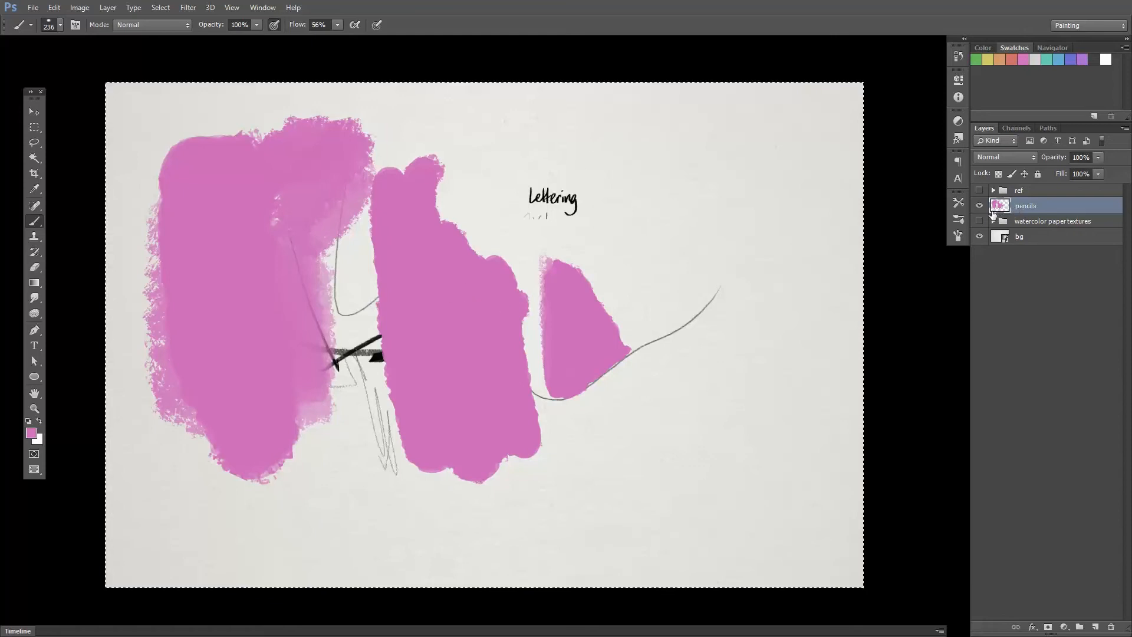
Clear all test strokes from the pencils layer and show the ref group
key("Delete")
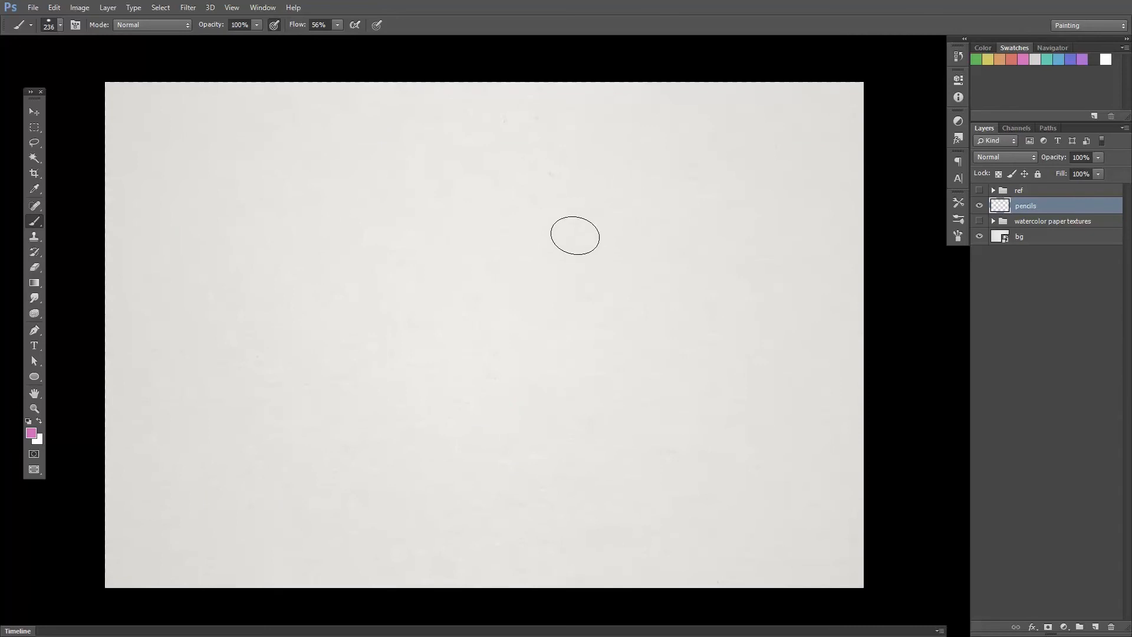
left_click(979, 190)
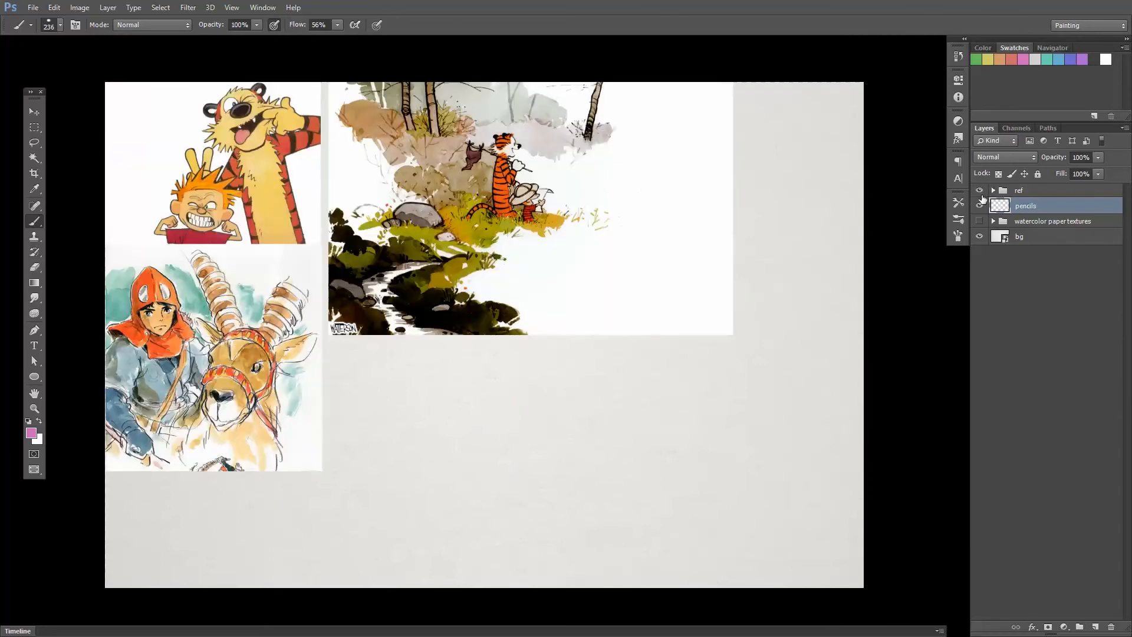
Keep only the hayao miyazaki reference showing, move it up into the canvas's upper-left corner, and lock the collapsed ref group
left_click(535, 226, "ctrl")
left_click(260, 170, "ctrl+shift")
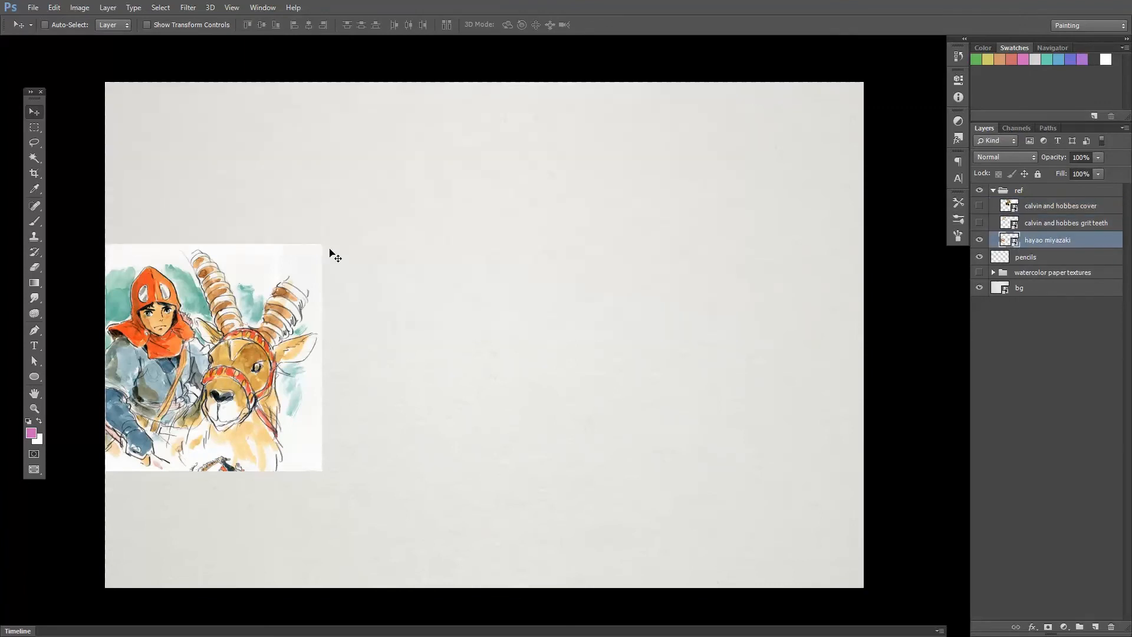
left_click_drag(309, 317, 309, 157)
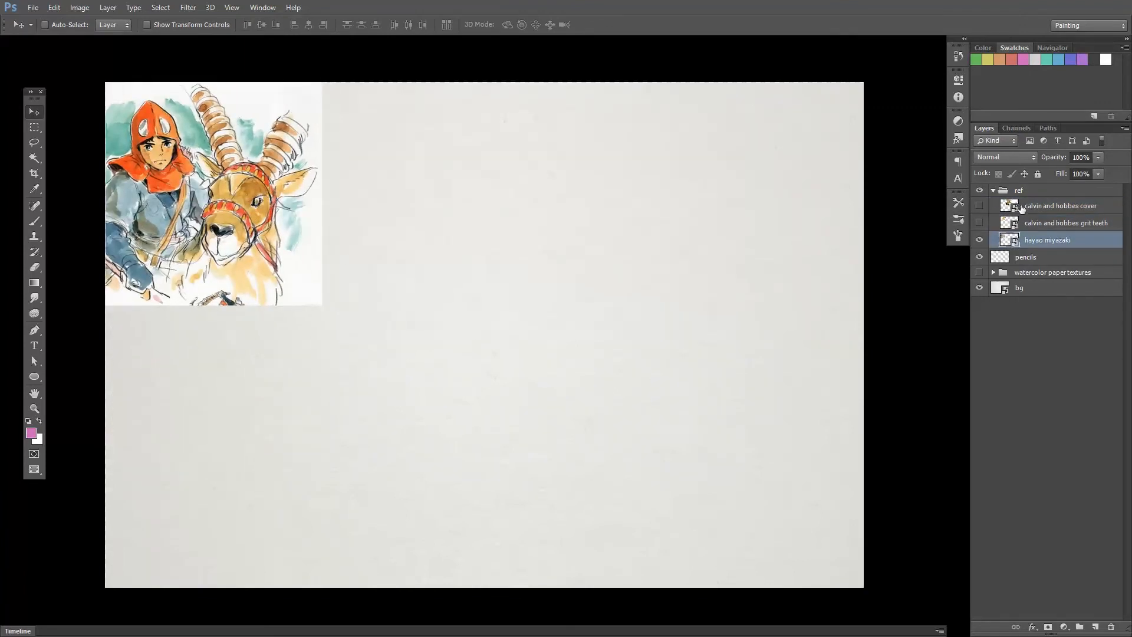
left_click(992, 192)
key("ctrl+slash")
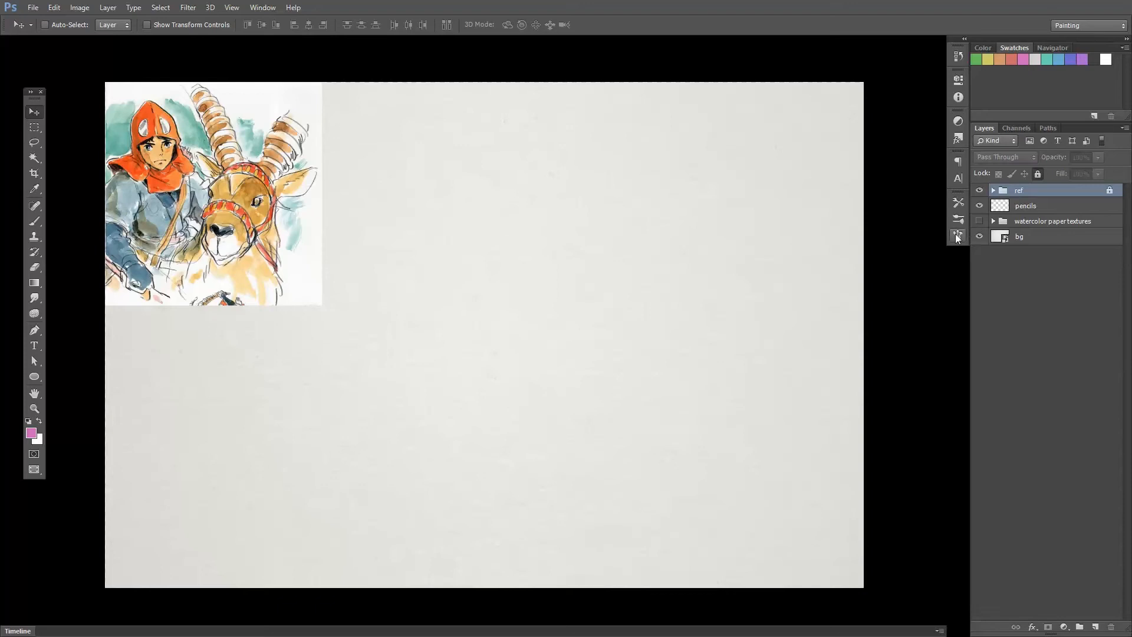
Make the pencils layer active and choose the sm pencil brush preset with black as the foreground colour
left_click(993, 221)
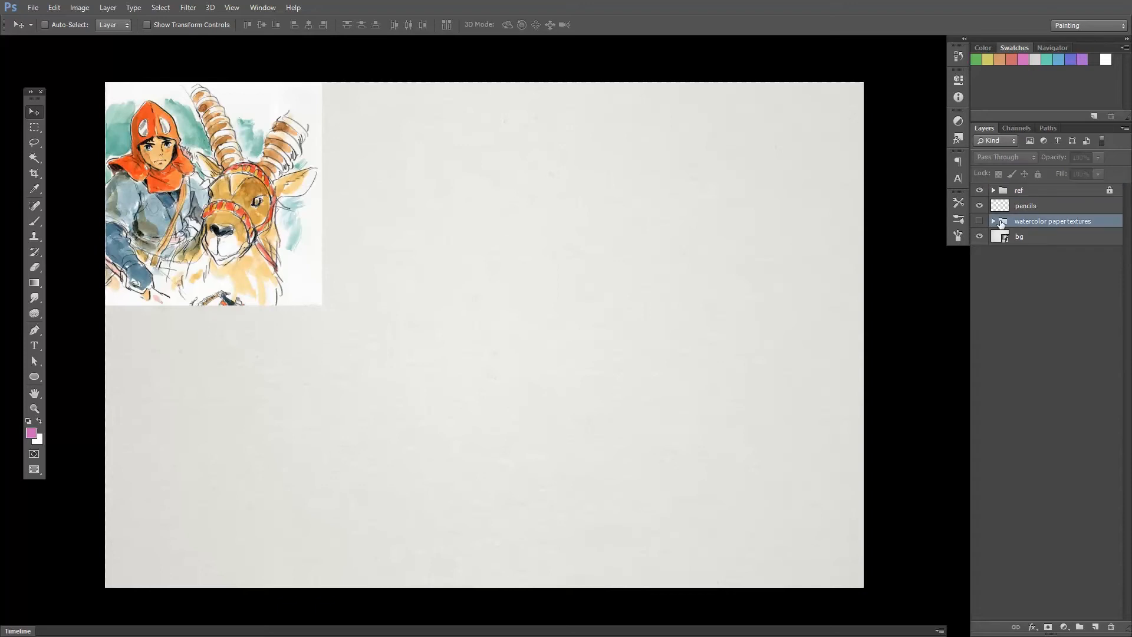
left_click(1009, 211)
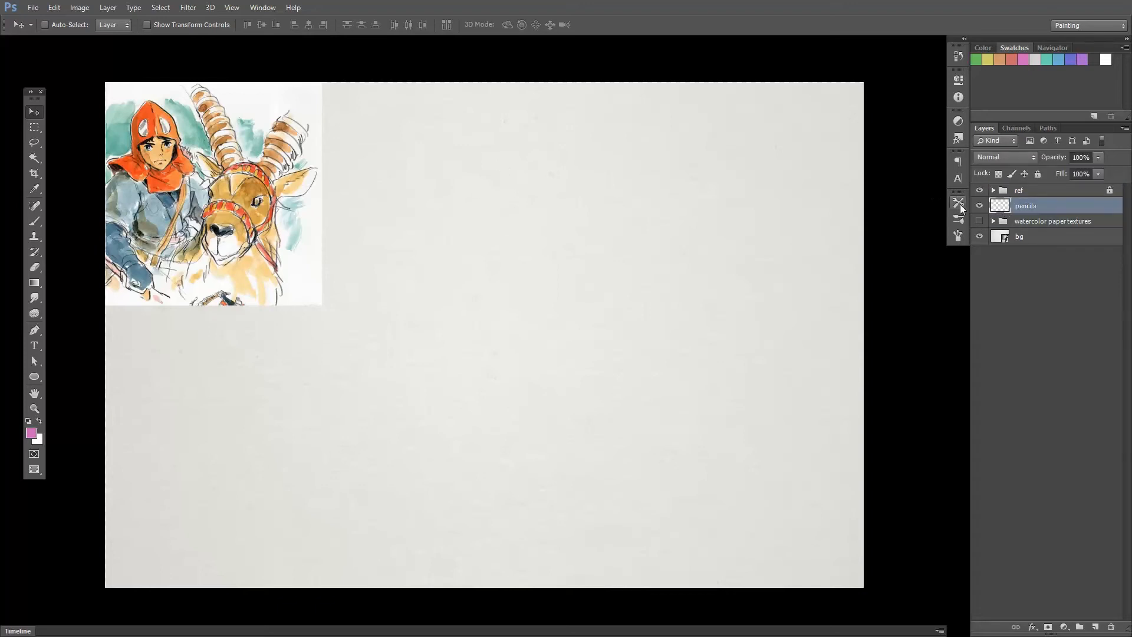
key("b")
key("F5")
left_click(774, 196)
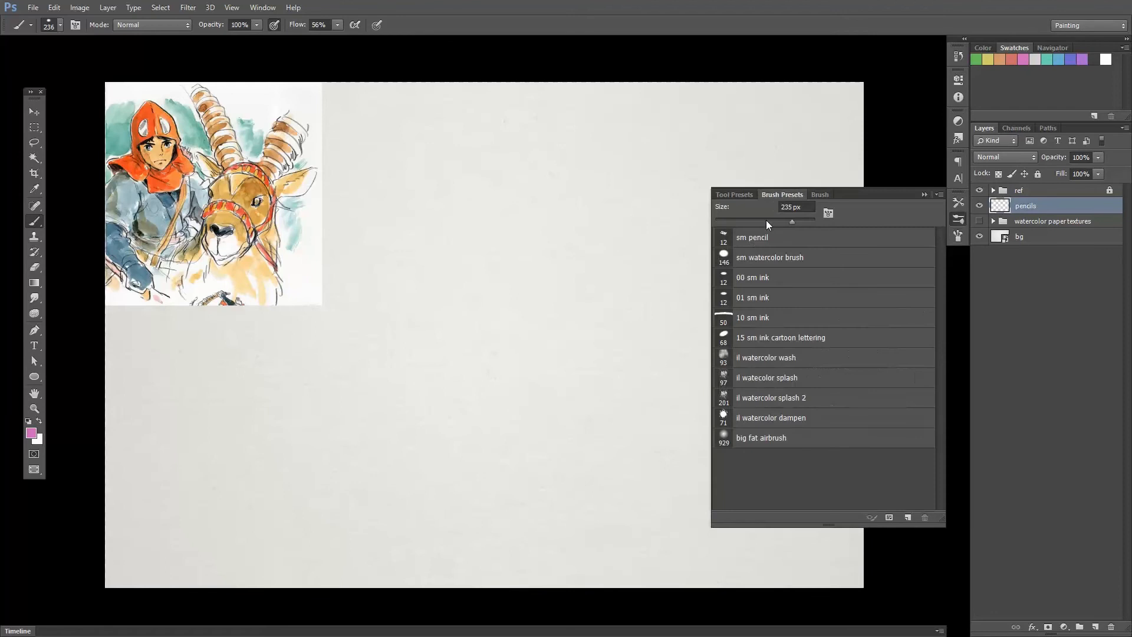
left_click(759, 238)
left_click(924, 195)
key("d")
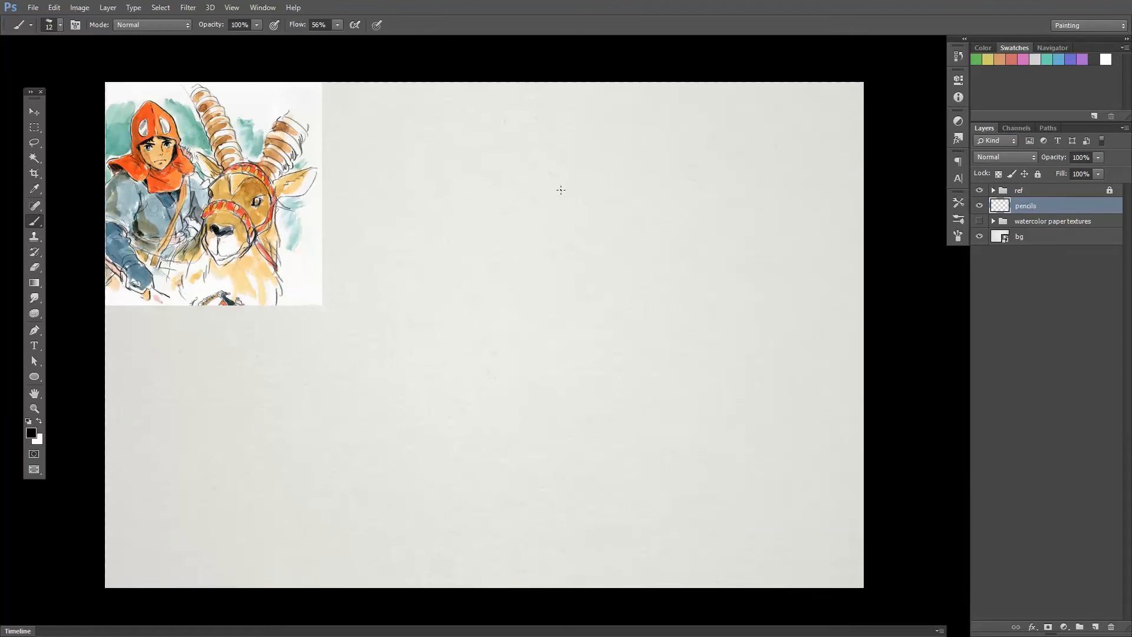
left_click_drag(570, 215, 452, 244)
left_click_drag(487, 180, 517, 299)
key("ctrl+alt+z")
key("ctrl+alt+z")
Set the brush flow to 26% and rough in the goat's round head and long muzzle on the canvas's right side
left_click(337, 25)
left_click(320, 41)
left_click_drag(503, 203, 550, 337)
key("ctrl+alt+z")
left_click_drag(678, 280, 723, 311)
left_click_drag(593, 308, 595, 445)
left_click_drag(586, 378, 576, 461)
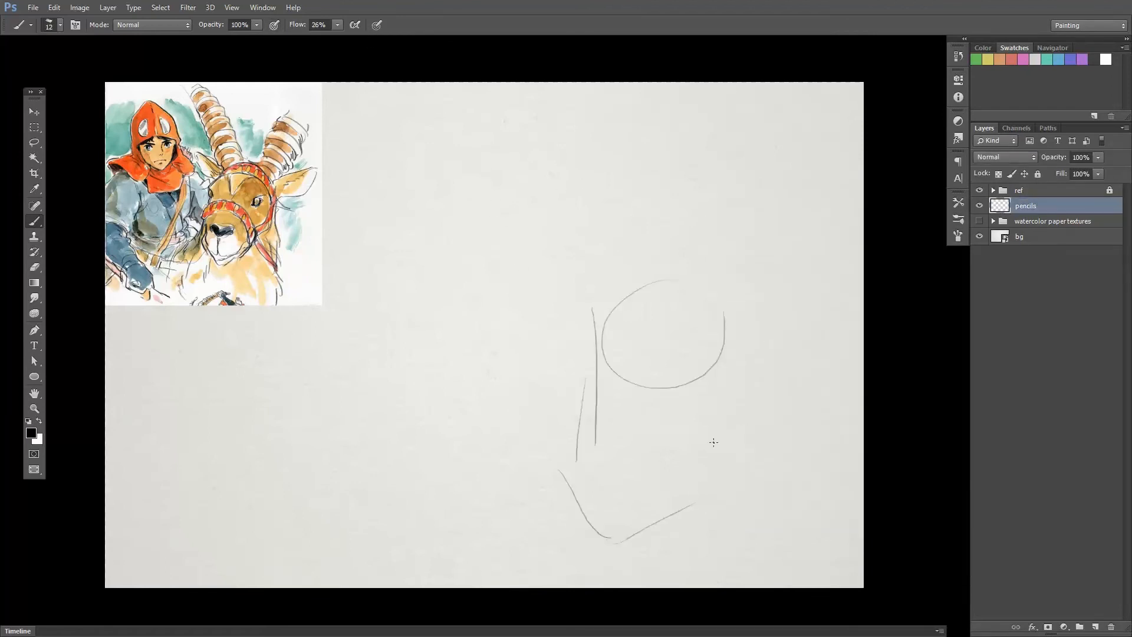
Sketch the goat's curved brow line and right-hand horn, and erase the leftover circle construction inside the head
left_click_drag(589, 302, 764, 326)
left_click_drag(778, 118, 720, 225)
left_click_drag(666, 230, 688, 233)
left_click_drag(831, 156, 768, 274)
key("e")
mouse_move(690, 278)
left_mouse_down()
mouse_move(649, 383)
mouse_move(642, 283)
left_mouse_up()
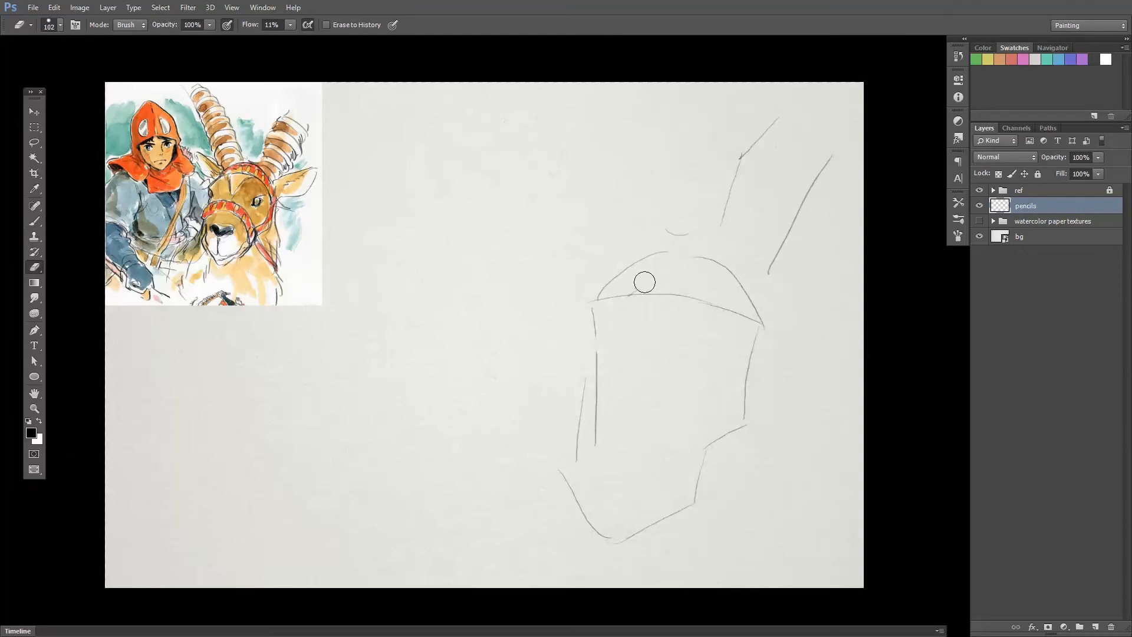
Sketch the long curved edges of the goat's left-hand horn rising above the head
key("b")
left_click_drag(533, 115, 624, 267)
left_click_drag(635, 129, 672, 248)
left_click_drag(560, 90, 645, 170)
Sketch the rider's oval head with a curved guideline, between the reference image and the goat
left_click_drag(416, 157, 439, 272)
left_click_drag(389, 241, 472, 227)
left_click_drag(419, 159, 457, 161)
left_click_drag(459, 164, 479, 271)
left_click_drag(413, 274, 453, 283)
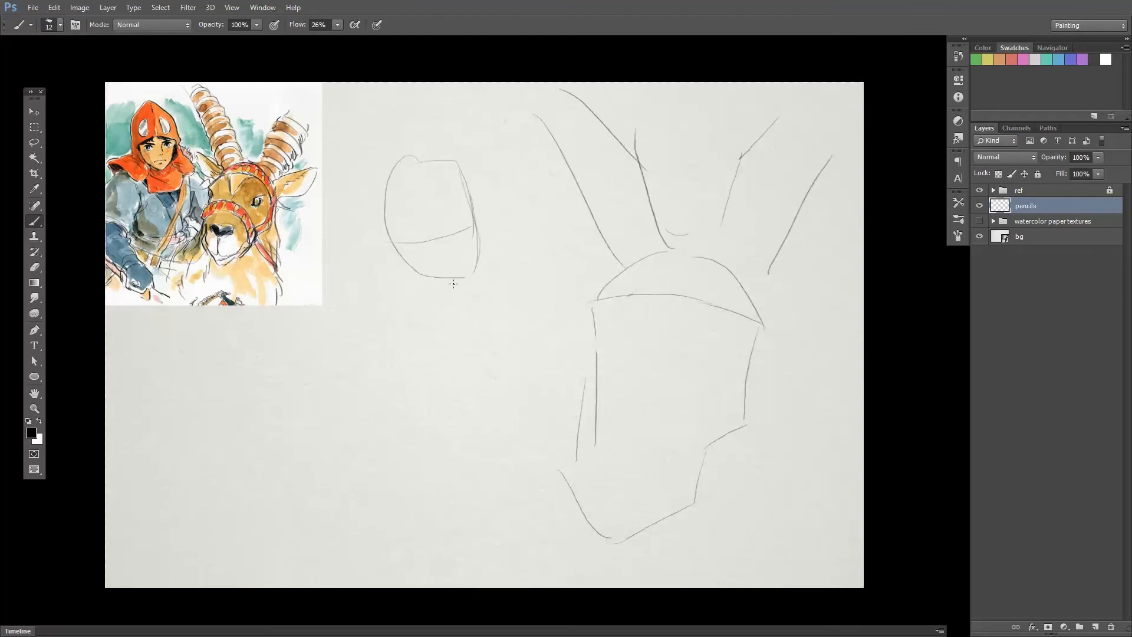
Rough in the rider's shoulders, torso and bent arm below the head, and add crossing guidelines to the face
left_click_drag(356, 316, 307, 486)
left_click_drag(448, 303, 516, 436)
left_click_drag(283, 494, 474, 551)
left_click_drag(386, 341, 407, 426)
left_click_drag(389, 322, 534, 375)
left_click_drag(518, 265, 577, 345)
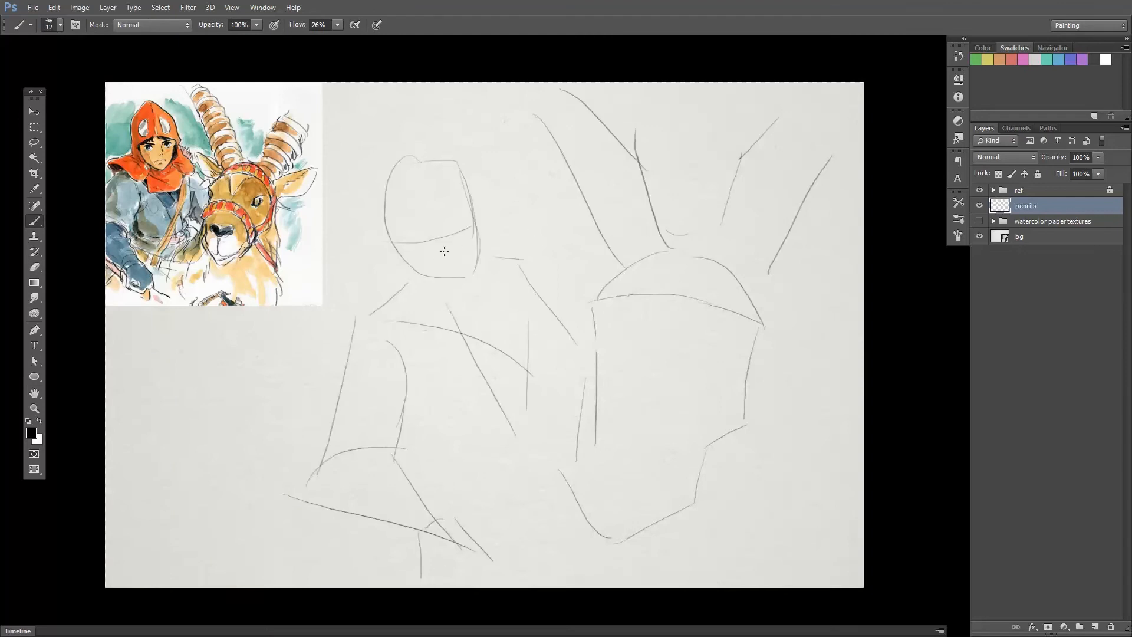
left_click_drag(433, 203, 439, 248)
left_click_drag(383, 224, 478, 199)
Sketch the goat's eyes, nose, mouth and the two sides of its neck
left_click_drag(595, 333, 607, 365)
left_click_drag(725, 344, 675, 374)
left_click_drag(580, 408, 689, 448)
left_click_drag(607, 518, 669, 508)
left_click_drag(757, 372, 805, 551)
left_click_drag(700, 501, 741, 587)
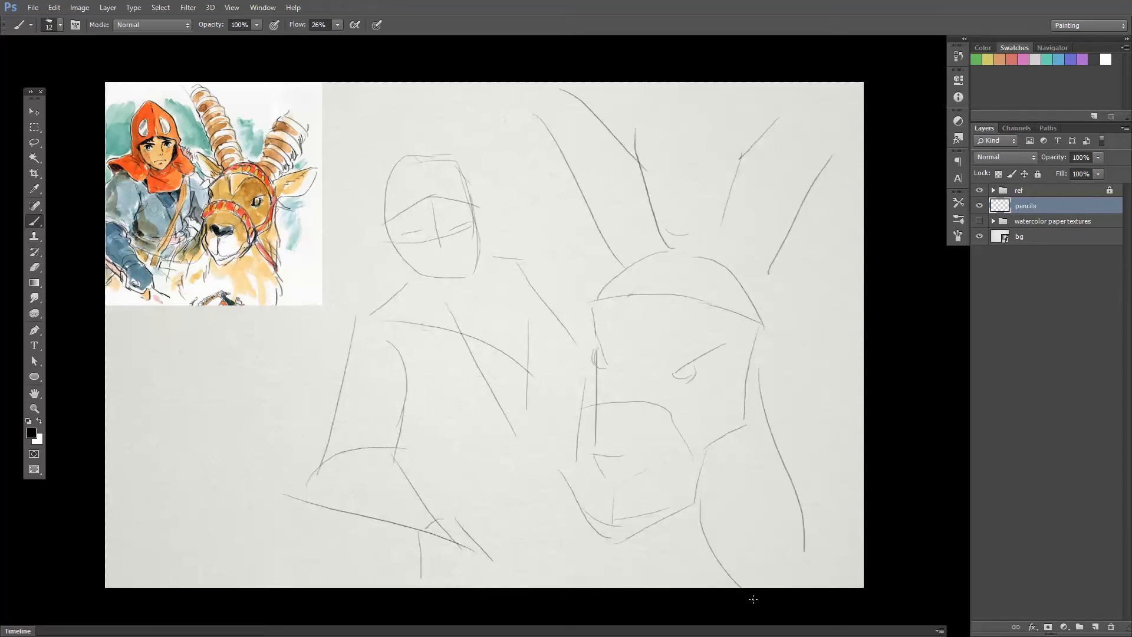
Sketch the curves of the goat's chest and back around the rider's waist, and the folds of the rider's scarf
left_click_drag(547, 512, 508, 587)
left_click_drag(559, 454, 466, 507)
left_click_drag(272, 506, 200, 562)
left_click_drag(394, 271, 327, 293)
left_click_drag(343, 285, 439, 338)
left_click_drag(428, 295, 408, 347)
Draw the rider's eyes, slanted eyebrows and frowning mouth on the face guidelines
left_click_drag(407, 210, 430, 216)
left_click_drag(463, 196, 446, 215)
left_click_drag(427, 261, 459, 259)
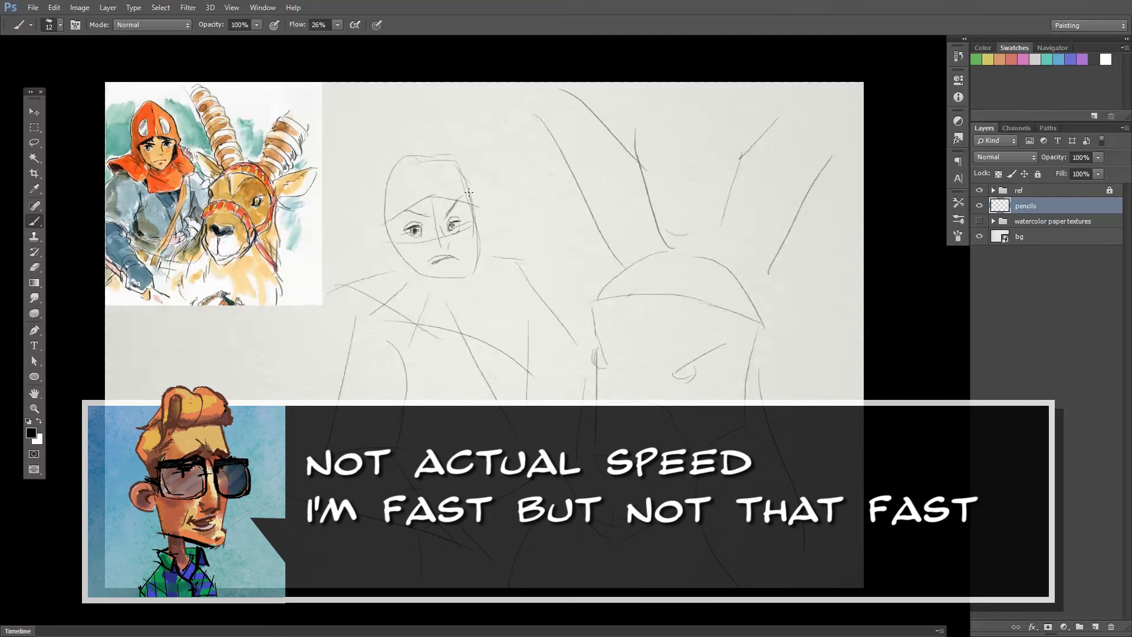
Sketch the pointed hood around the rider's head and the scarf's outer edge over the right-hand shoulder
key("l")
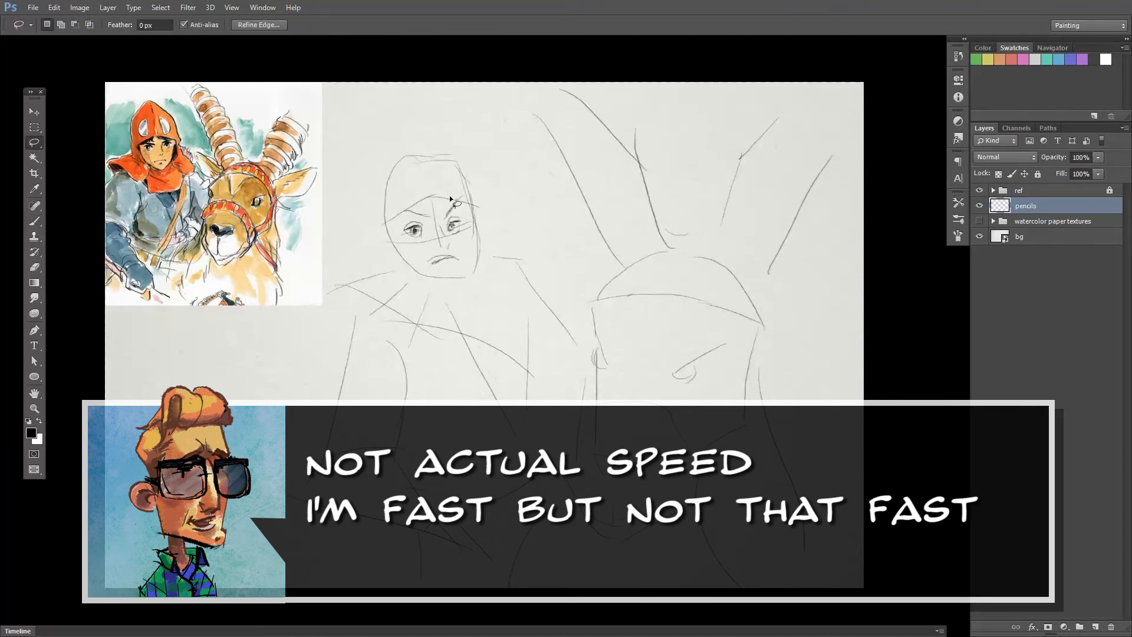
key("b")
left_click_drag(448, 132, 501, 203)
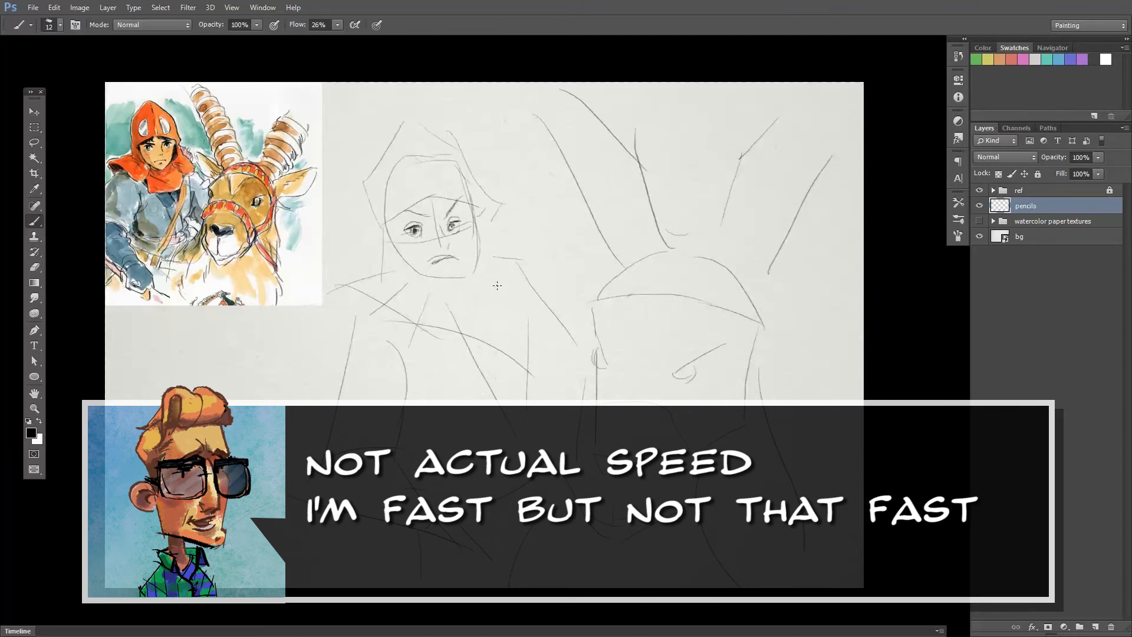
left_click_drag(495, 253, 557, 306)
Draw both of the goat's ears beside the horns and the vertical lines along the bridge of its nose
left_click_drag(563, 236, 627, 277)
left_click_drag(754, 268, 840, 306)
left_click_drag(760, 330, 849, 283)
left_click_drag(633, 354, 646, 398)
left_click_drag(622, 353, 613, 395)
Lasso the goat's right-hand eye, shift it about 0.22 in to the right, and deselect
key("l")
left_click_drag(699, 395, 702, 392)
left_click_drag(699, 372, 715, 377)
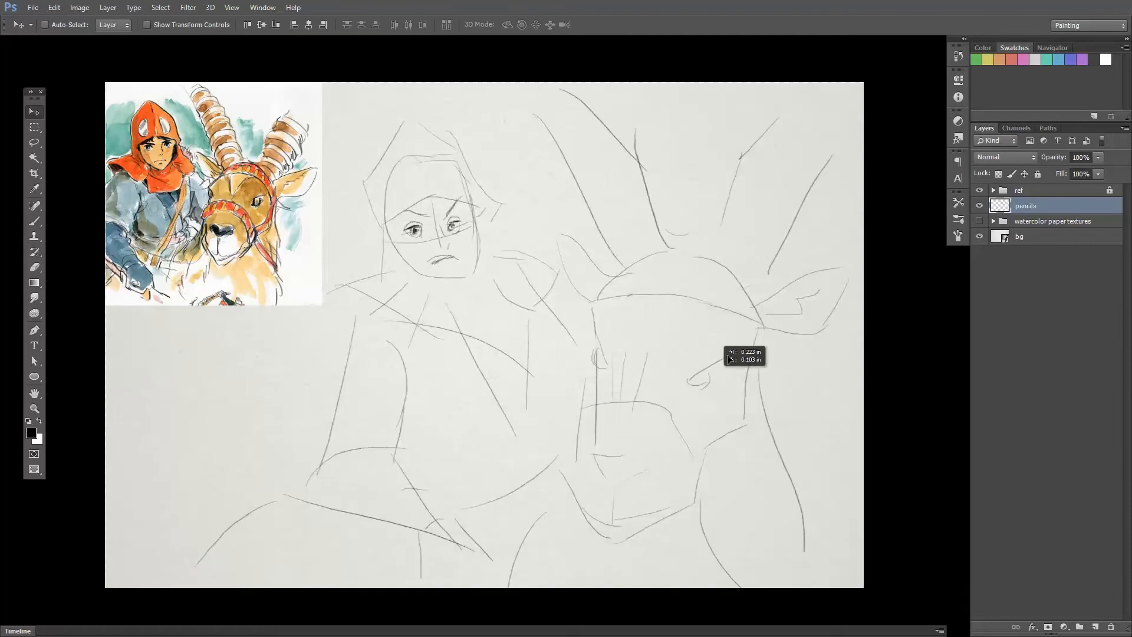
key("ctrl+d")
Sketch the rider's chest strap and wider outer sleeve, and erase the old inner line of the arm
key("b")
left_click_drag(462, 317, 468, 357)
left_click_drag(472, 391, 524, 477)
left_click_drag(341, 317, 298, 397)
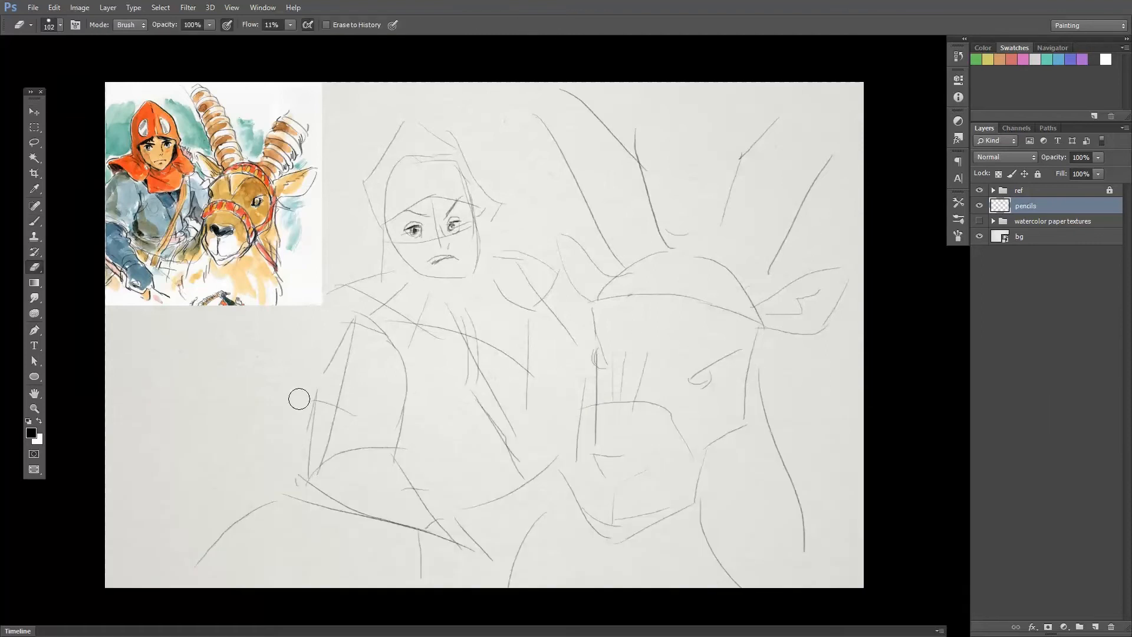
left_click_drag(321, 357, 291, 478)
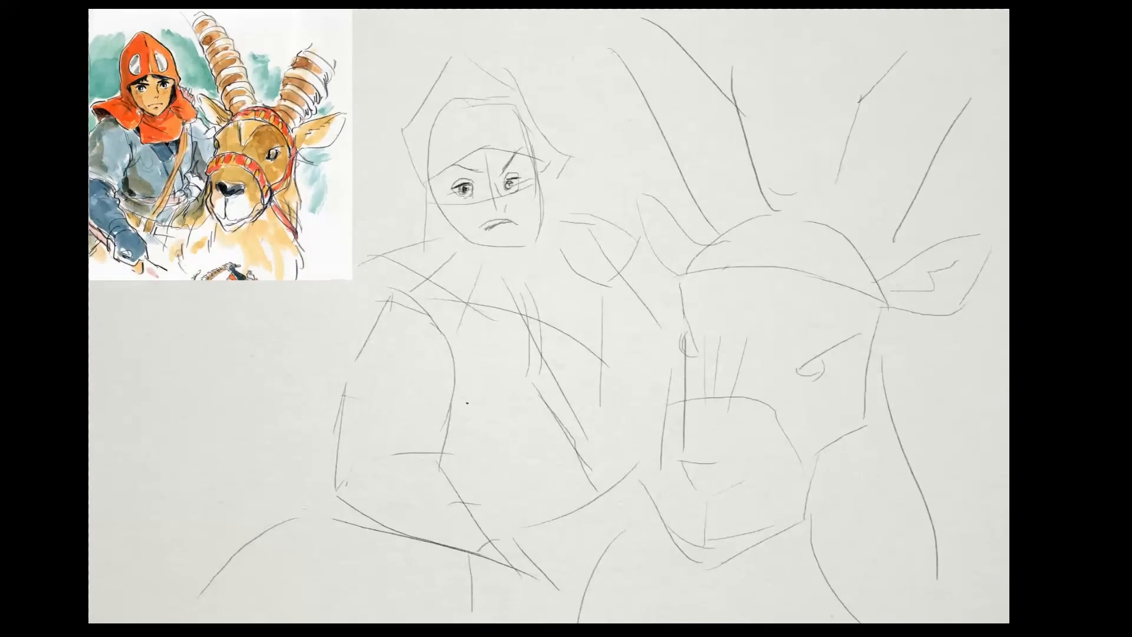
key("e")
mouse_move(337, 451)
left_mouse_down()
mouse_move(360, 331)
mouse_move(372, 320)
left_mouse_up()
key("v")
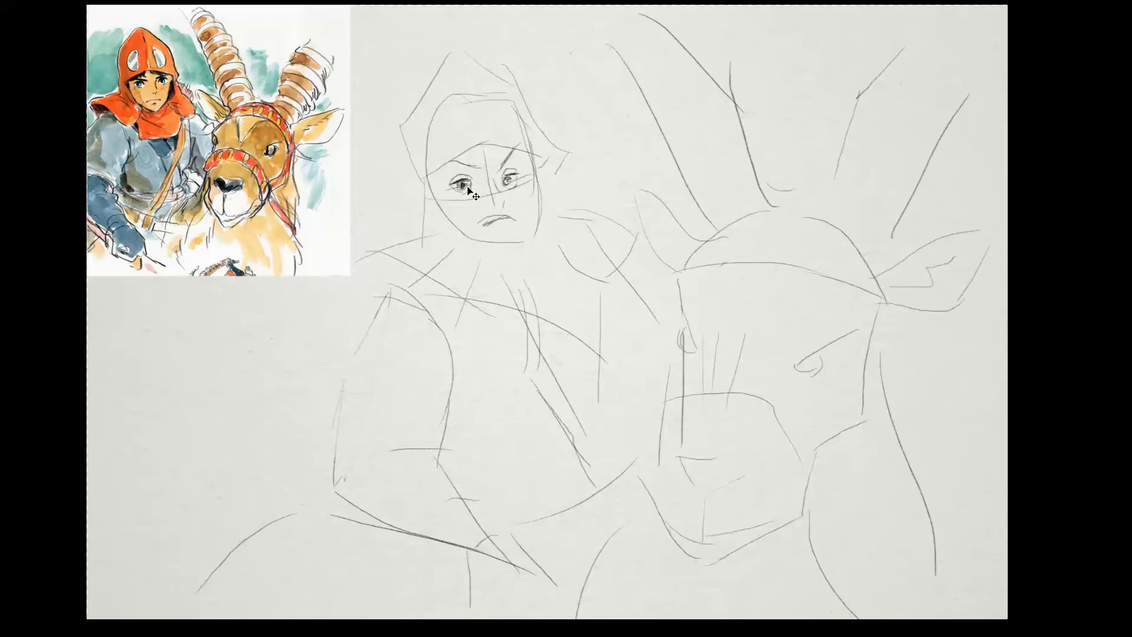
left_click_drag(468, 187, 471, 187)
key("b")
key("f")
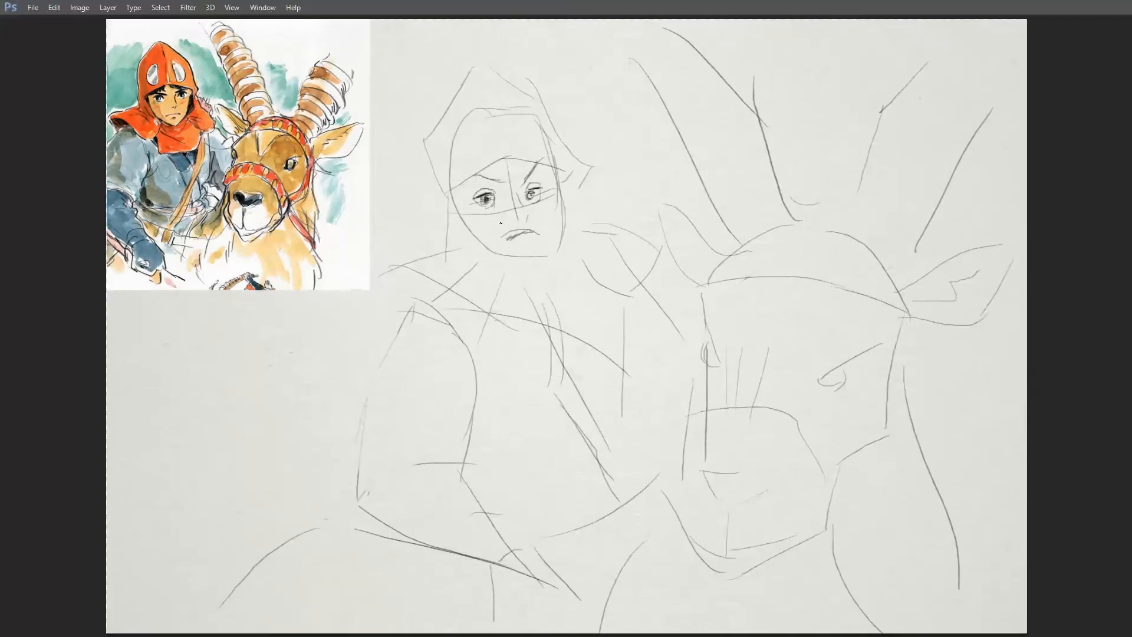
key("f")
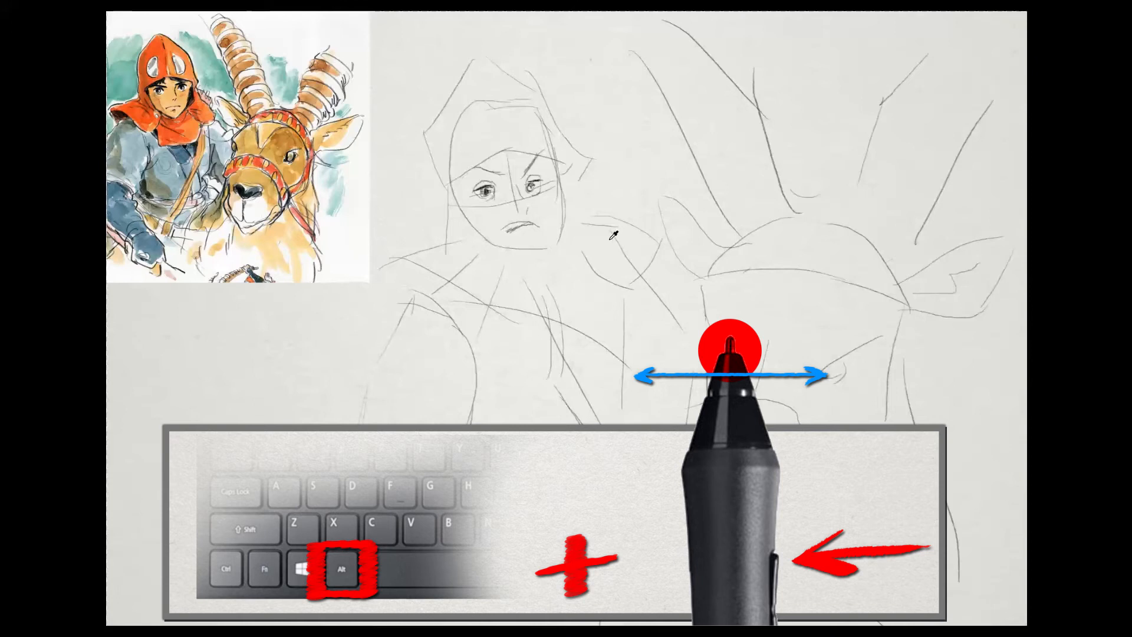
Resize the brush to 38 px at 79% opacity, and erase the outline of the rider's left-hand sleeve with a larger eraser
left_click_drag(596, 258, 596, 302)
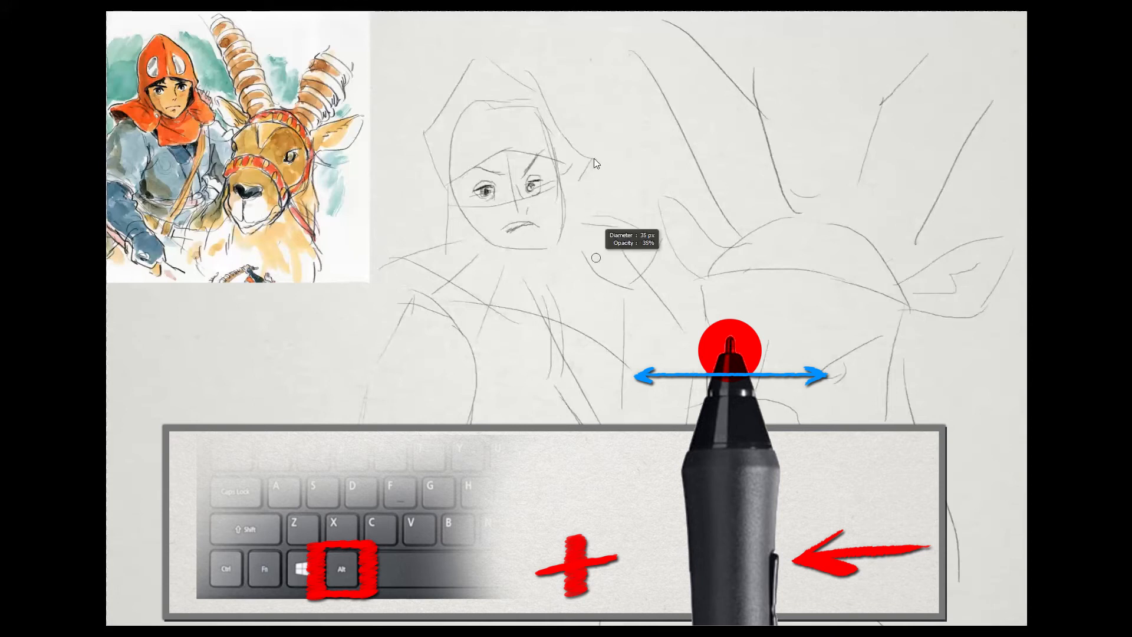
mouse_move(596, 273)
left_mouse_down()
mouse_move(589, 219)
mouse_move(591, 321)
mouse_move(587, 163)
mouse_move(592, 235)
mouse_move(441, 275)
mouse_move(581, 253)
mouse_move(548, 262)
mouse_move(564, 260)
mouse_move(571, 274)
mouse_move(570, 402)
left_mouse_up()
key("e")
mouse_move(569, 399)
left_mouse_down()
mouse_move(571, 207)
mouse_move(564, 348)
mouse_move(518, 344)
mouse_move(594, 340)
mouse_move(456, 348)
left_mouse_up()
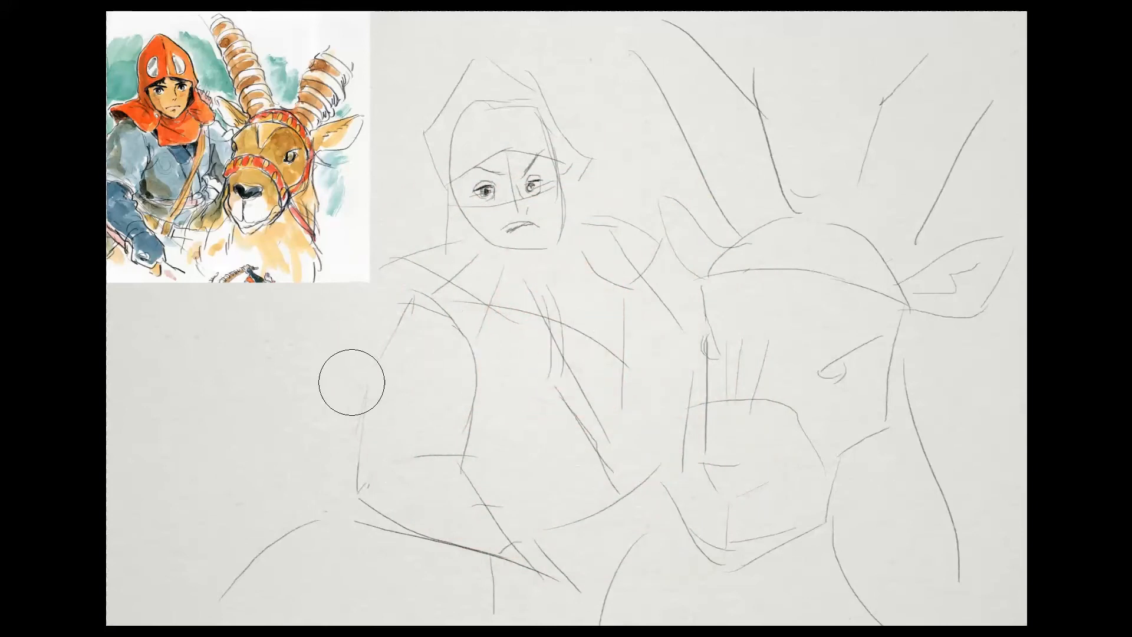
left_click_drag(364, 380, 371, 500)
mouse_move(374, 410)
left_mouse_down()
mouse_move(379, 345)
mouse_move(395, 360)
left_mouse_up()
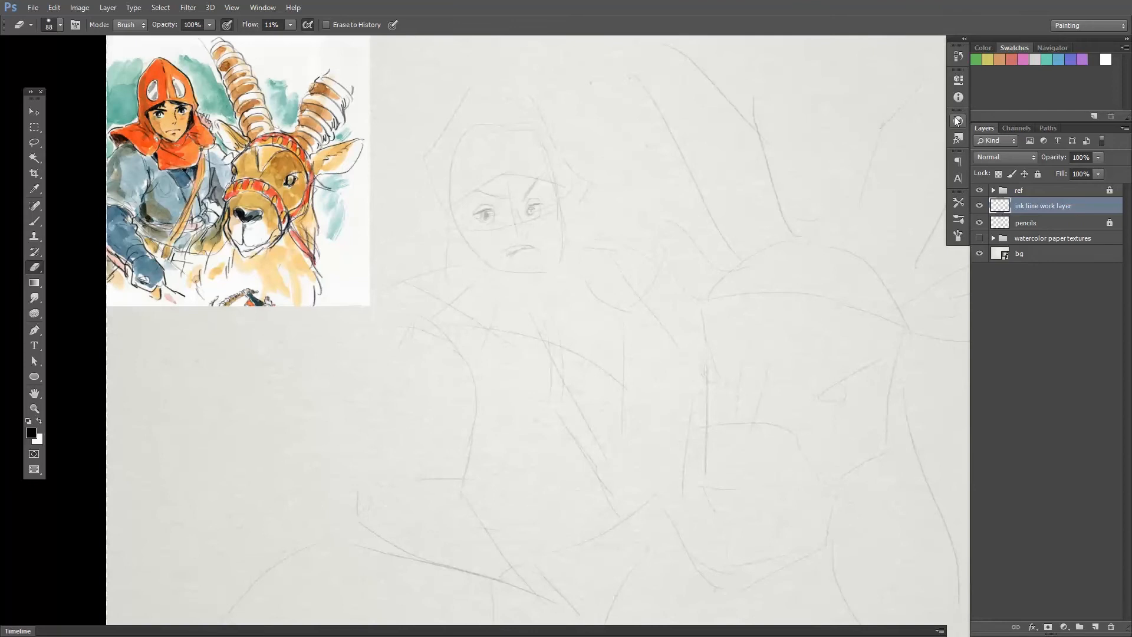
Ink the outline of the rider's face and hood opening on the ink line work layer with a 50 px brush
key("b")
left_click(958, 204)
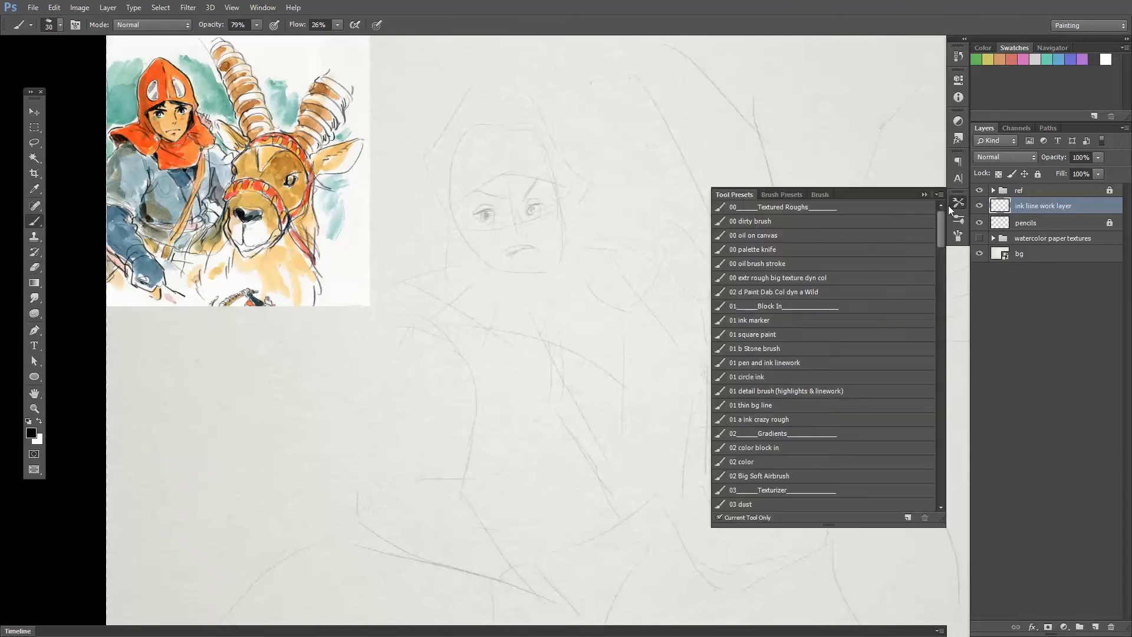
mouse_move(938, 235)
left_mouse_down()
mouse_move(937, 301)
mouse_move(942, 229)
mouse_move(939, 247)
left_mouse_up()
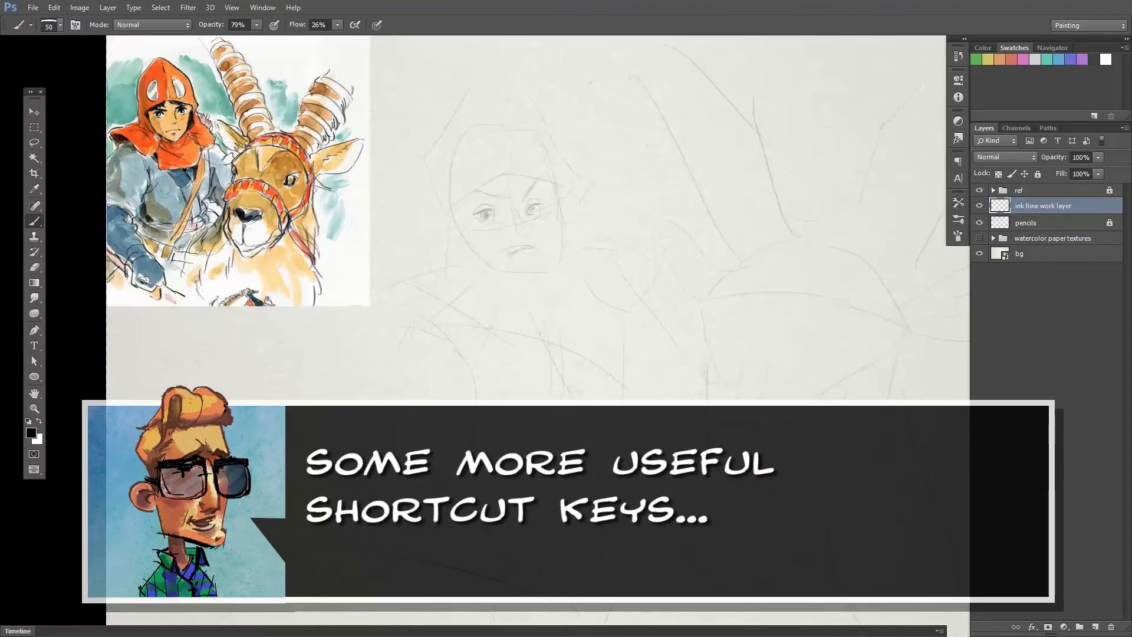
left_click(448, 204)
left_click(506, 172, "shift")
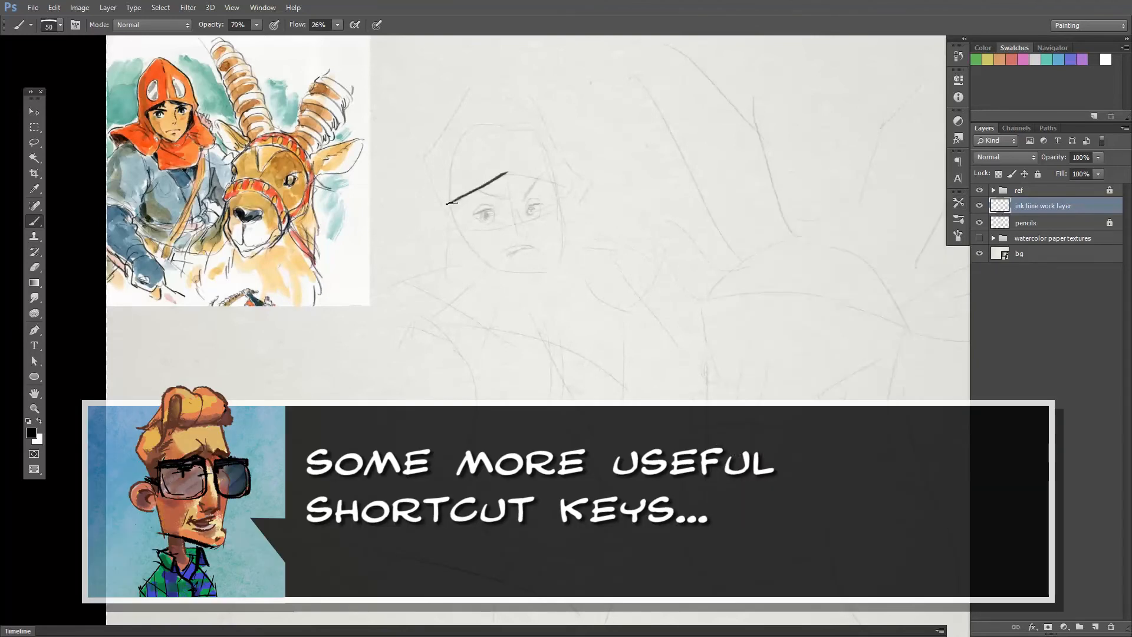
left_click(571, 183, "shift")
mouse_move(449, 203)
left_mouse_down()
mouse_move(479, 262)
mouse_move(548, 281)
left_mouse_up()
mouse_move(561, 190)
left_mouse_down()
mouse_move(565, 248)
mouse_move(550, 283)
left_mouse_up()
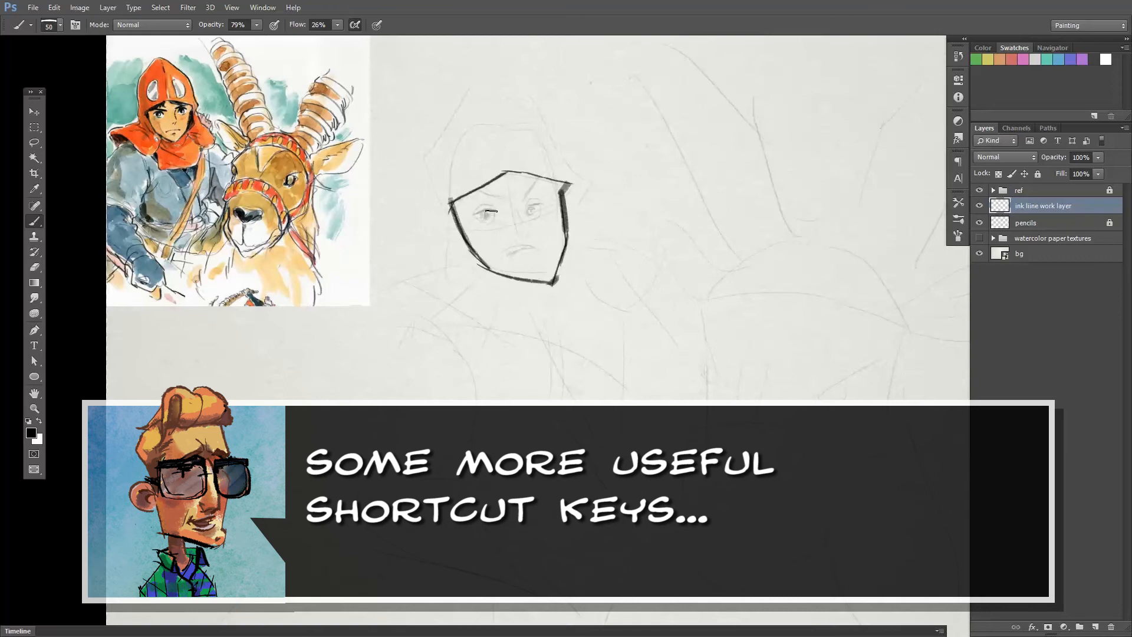
Ink the line above the rider's left-hand eye, and the hood's centre seam and outer edges
left_click_drag(463, 198, 521, 201)
key("shift+f")
key("shift+f")
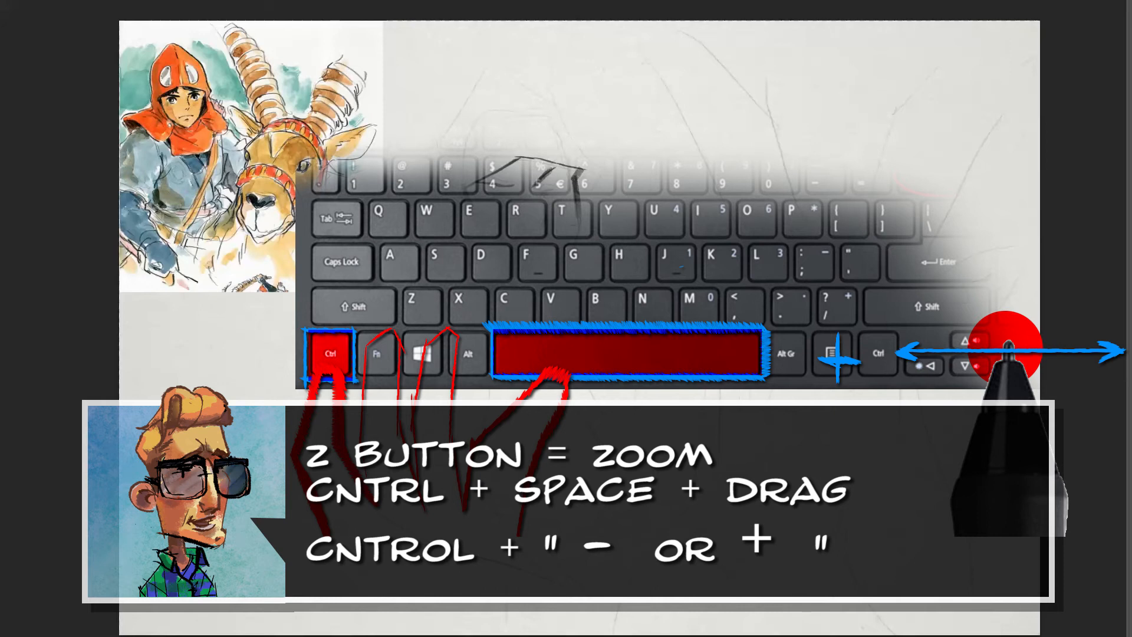
left_click_drag(496, 89, 518, 155)
left_click_drag(452, 111, 439, 154)
mouse_move(593, 180)
left_mouse_down()
mouse_move(578, 145)
mouse_move(514, 82)
mouse_move(470, 90)
left_mouse_up()
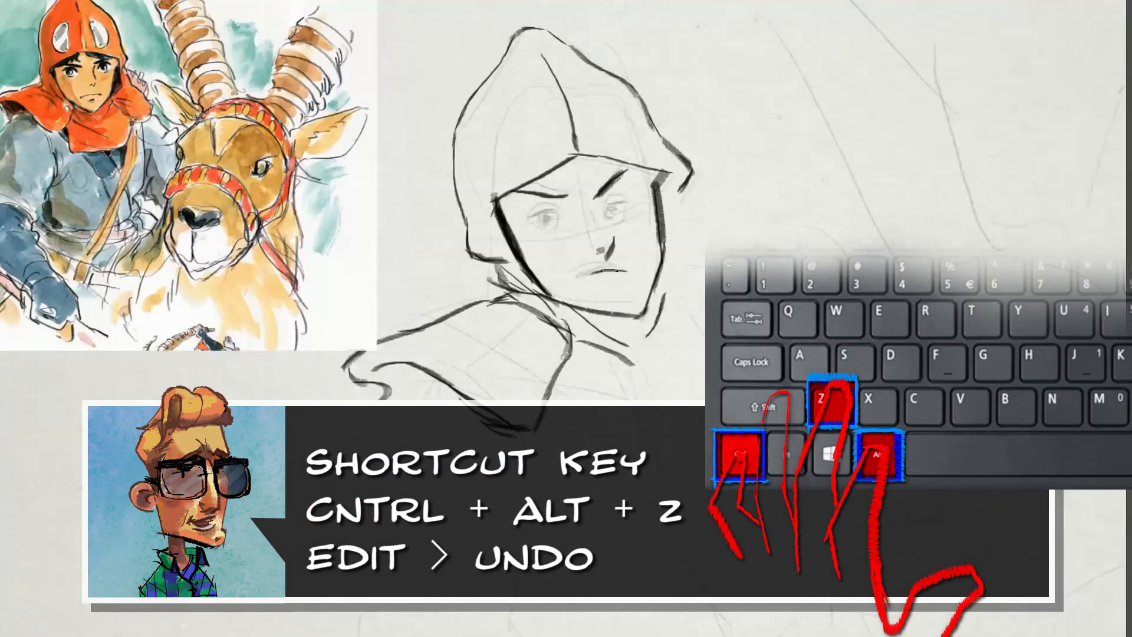
Ink the rider's frowning mouth and both eyes over the pencil sketch
left_click_drag(609, 270, 573, 272)
left_click_drag(522, 216, 562, 210)
left_click_drag(628, 193, 605, 215)
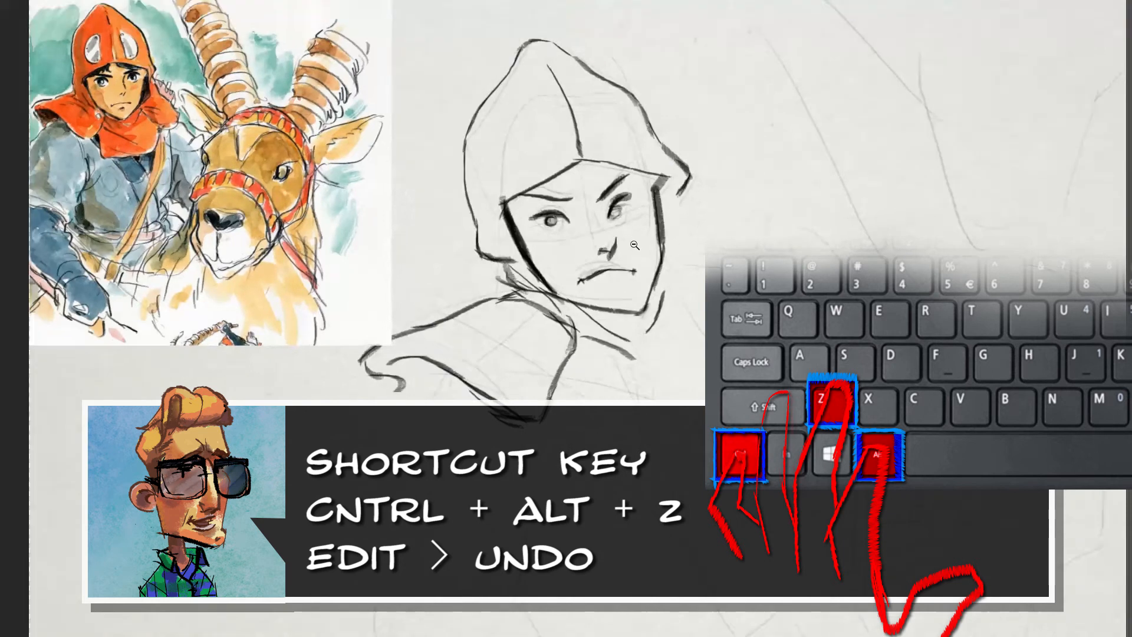
right_click(527, 194, "alt")
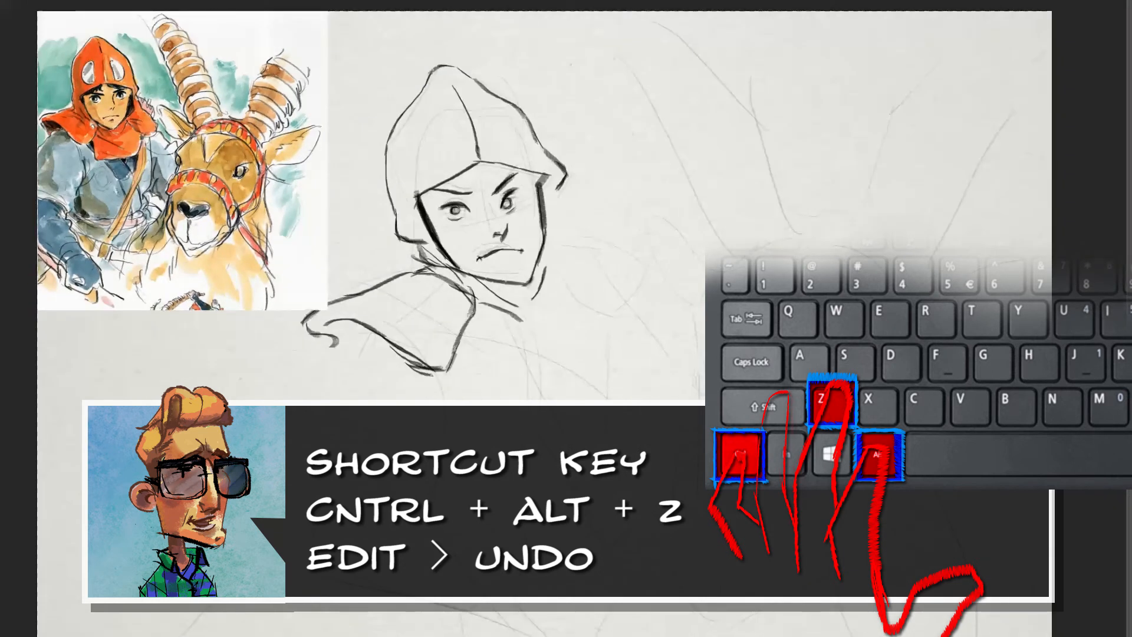
Ink the hood's inner edge beside the cheek and jaw, and the scarf folds hanging over the rider's chest
left_click_drag(539, 266, 559, 237)
left_click_drag(549, 192, 554, 251)
mouse_move(466, 325)
left_mouse_down()
mouse_move(531, 378)
mouse_move(526, 410)
mouse_move(469, 386)
left_mouse_up()
left_click_drag(476, 405, 589, 413)
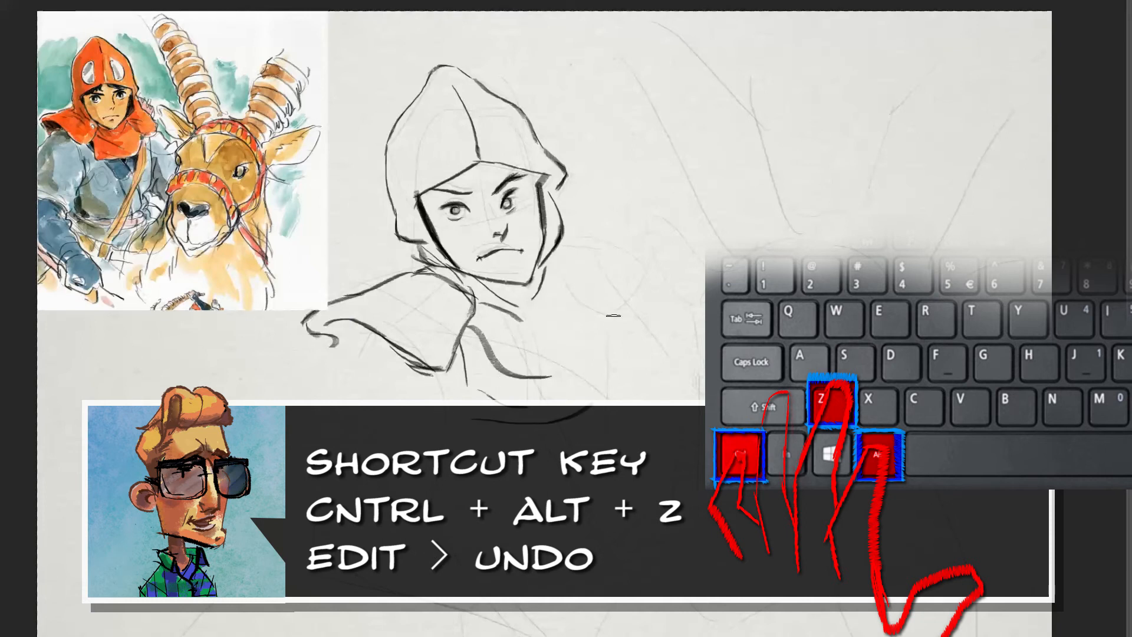
Ink the scarf's rounded lower edge and side folds, and the hood's outer edge down to the far shoulder cape
left_click_drag(607, 325, 590, 413)
left_click_drag(459, 363, 465, 417)
mouse_move(561, 274)
left_mouse_down()
mouse_move(554, 315)
mouse_move(613, 321)
left_mouse_up()
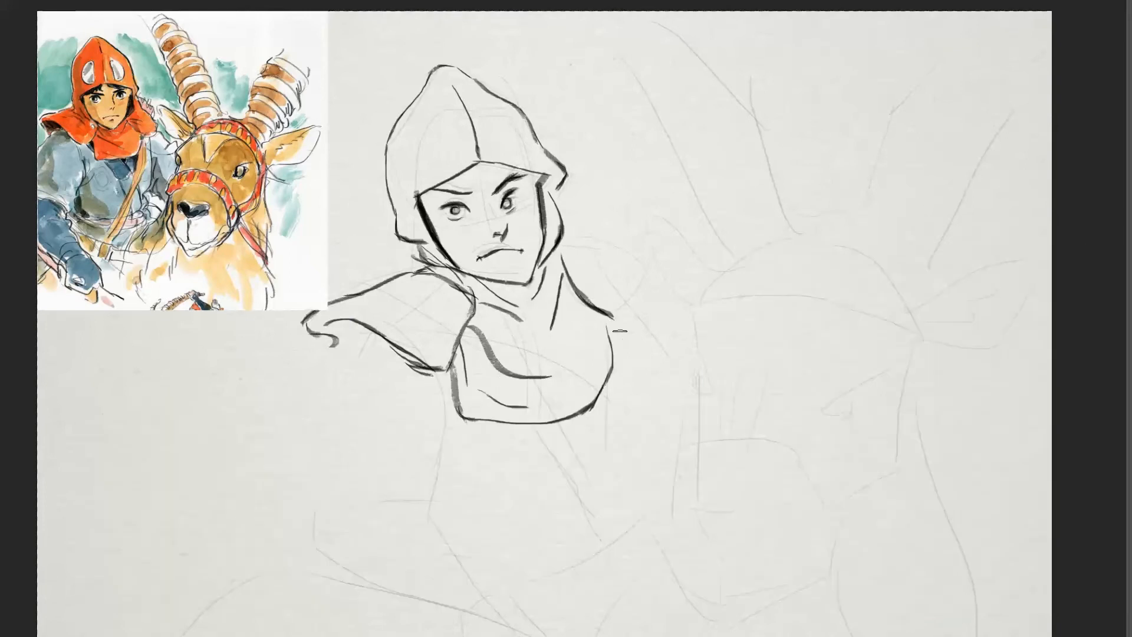
mouse_move(651, 274)
left_mouse_down()
mouse_move(630, 309)
mouse_move(586, 248)
left_mouse_up()
left_click_drag(557, 186, 594, 270)
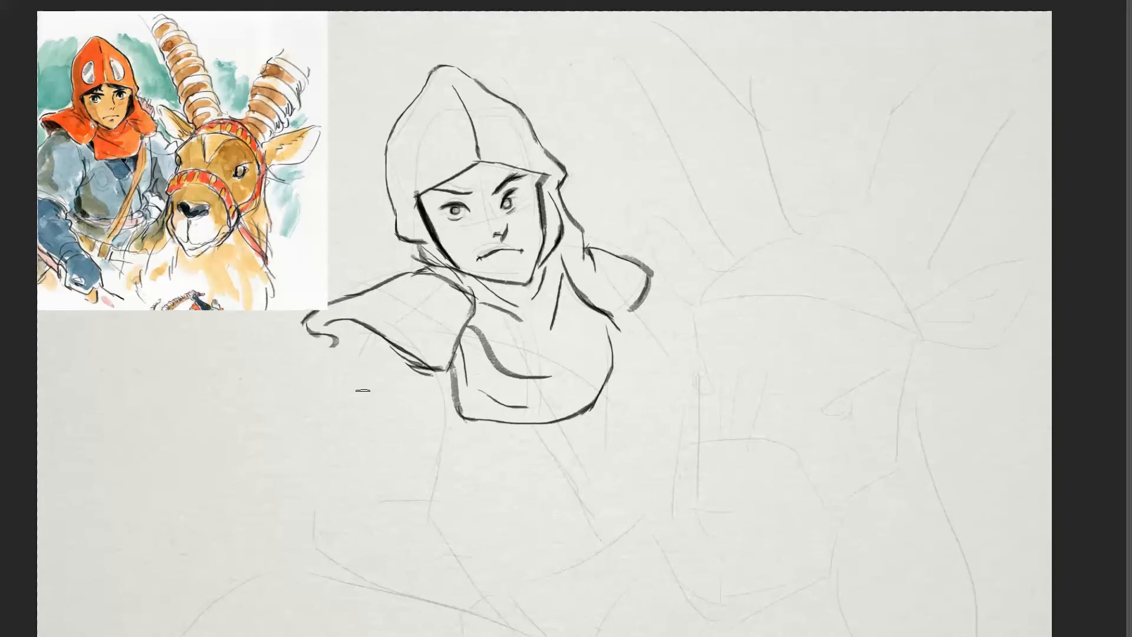
Ink the rider's short sleeve with both side edges, the hem and fold lines just above the hem
mouse_move(418, 516)
left_mouse_down()
mouse_move(430, 500)
mouse_move(442, 405)
left_mouse_up()
left_click_drag(360, 322, 287, 493)
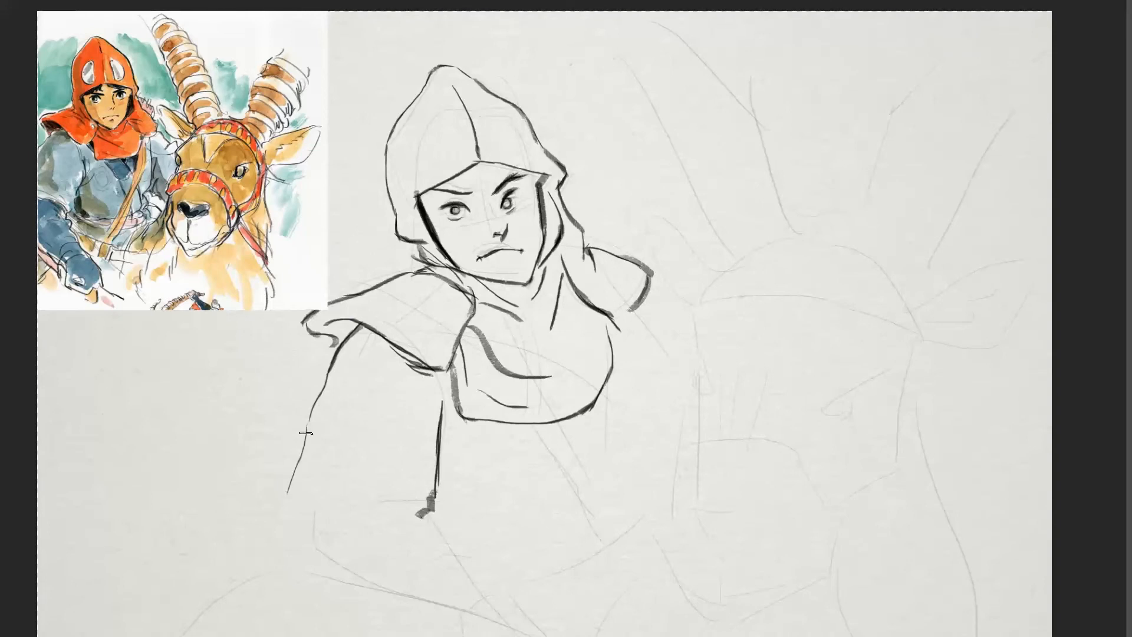
left_click_drag(429, 510, 283, 508)
left_click_drag(311, 474, 413, 487)
left_click_drag(361, 460, 406, 478)
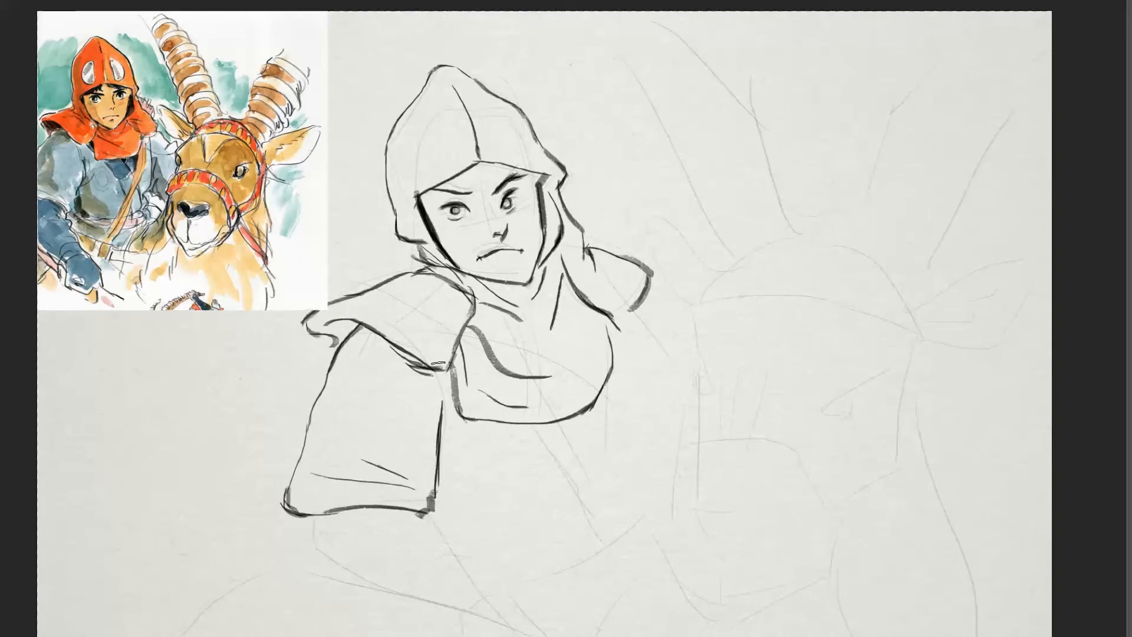
Ink the rider's forearm below the sleeve, the cuff and the outline of the gloved hand
mouse_move(318, 518)
left_mouse_down()
mouse_move(331, 566)
mouse_move(344, 570)
left_mouse_up()
left_click_drag(432, 519, 497, 616)
left_click_drag(435, 610, 443, 635)
left_click_drag(449, 601, 436, 612)
mouse_move(426, 595)
left_mouse_down()
mouse_move(435, 608)
mouse_move(334, 563)
left_mouse_up()
left_click_drag(568, 456, 574, 381)
mouse_move(443, 537)
left_mouse_down()
mouse_move(453, 600)
mouse_move(500, 607)
left_mouse_up()
left_click_drag(527, 577, 489, 607)
left_click_drag(526, 553, 543, 587)
left_click_drag(521, 582, 545, 593)
left_click_drag(493, 526, 548, 591)
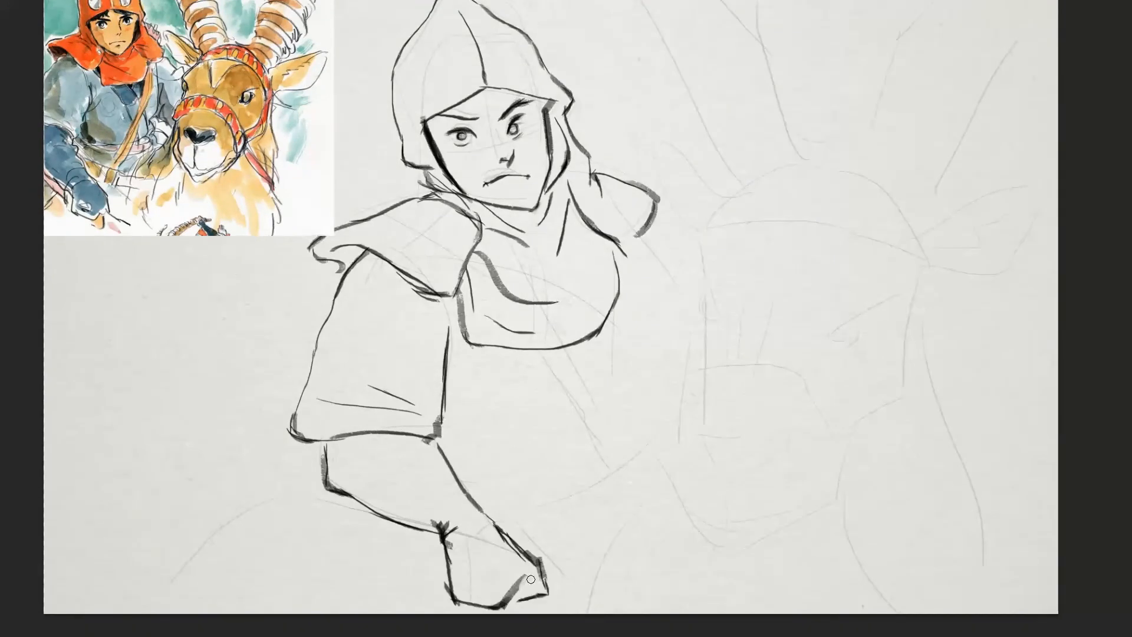
mouse_move(589, 337)
left_mouse_down()
mouse_move(639, 466)
mouse_move(612, 364)
mouse_move(650, 448)
left_mouse_up()
key("ctrl+z")
left_click_drag(546, 355, 634, 470)
left_click_drag(641, 415, 638, 468)
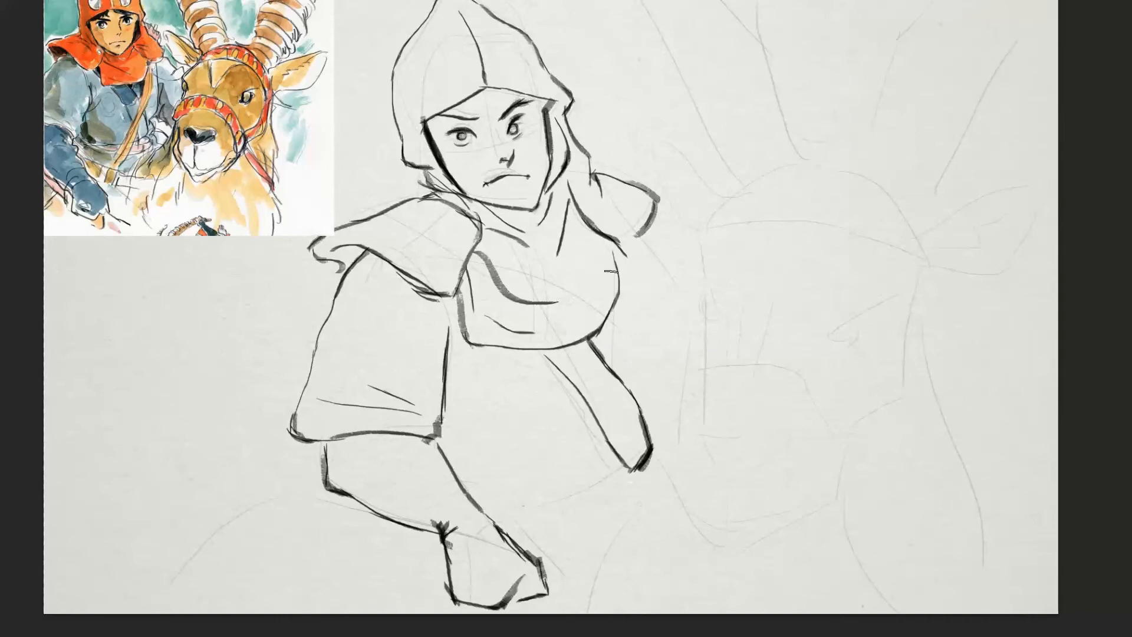
key("ctrl+z")
key("ctrl+z")
key("ctrl+z")
key("ctrl+z")
key("ctrl+z")
Ink the tunic's crossed lapel lines below the scarf and the torso edge on the goat's side
mouse_move(533, 349)
left_mouse_down()
mouse_move(571, 398)
mouse_move(592, 369)
left_mouse_up()
left_click_drag(586, 339, 593, 370)
left_click_drag(578, 397, 612, 477)
mouse_move(591, 369)
left_mouse_down()
mouse_move(624, 436)
mouse_move(615, 470)
left_mouse_up()
left_click_drag(658, 407, 637, 449)
mouse_move(651, 248)
left_mouse_down()
mouse_move(672, 389)
mouse_move(639, 444)
left_mouse_up()
key("ctrl+z")
Enlarge the brush and ink a thick shadow line at the tunic's waist beside the forearm
key("]")
key("]")
key("]")
key("]")
left_click_drag(463, 470, 513, 502)
key("ctrl+z")
mouse_move(445, 448)
left_mouse_down()
mouse_move(485, 501)
mouse_move(507, 505)
left_mouse_up()
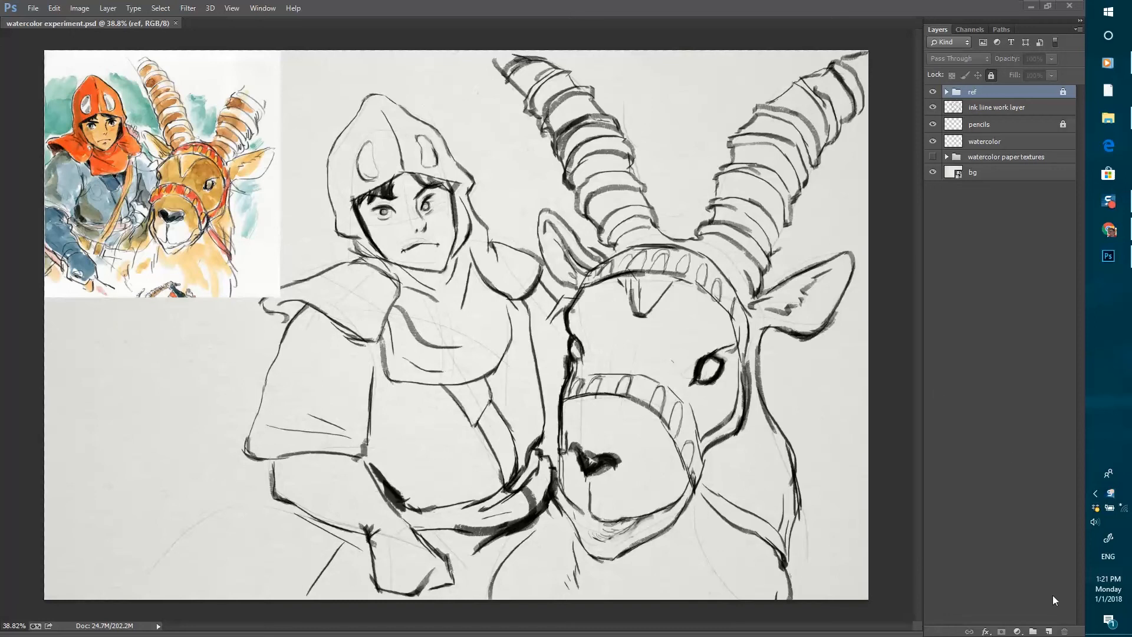
Add a new layer above the ref group and name it notes
left_click(1049, 631)
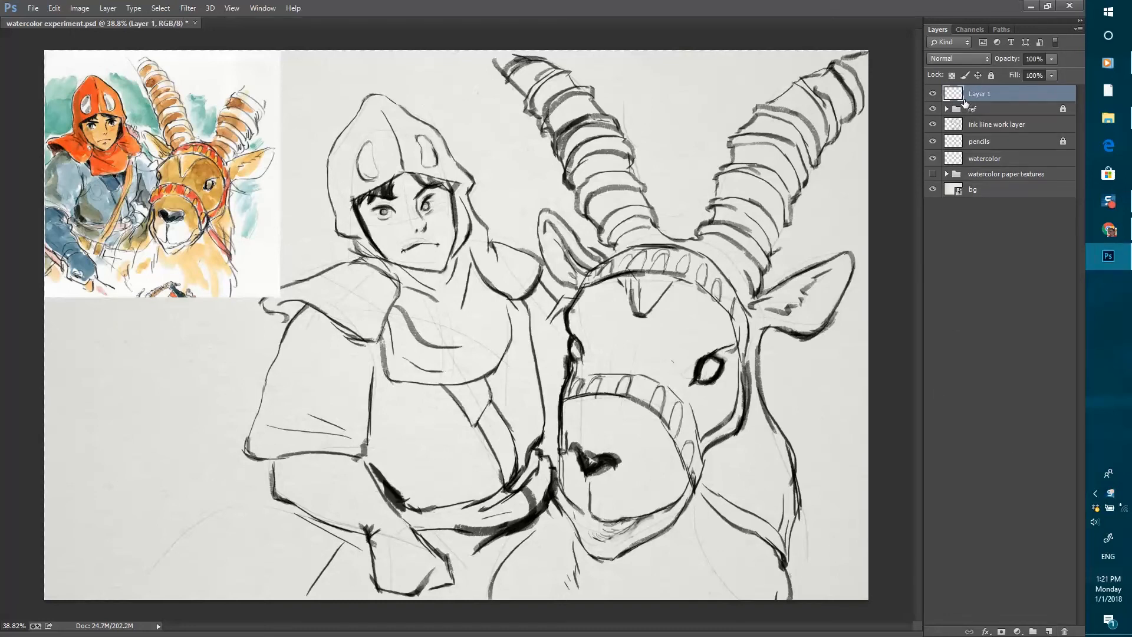
double_click(976, 95)
type("notes")
key("Return")
Choose bright red and circle the rider's chin and the base of the goat's horn beside its ear as correction notes
key("F6")
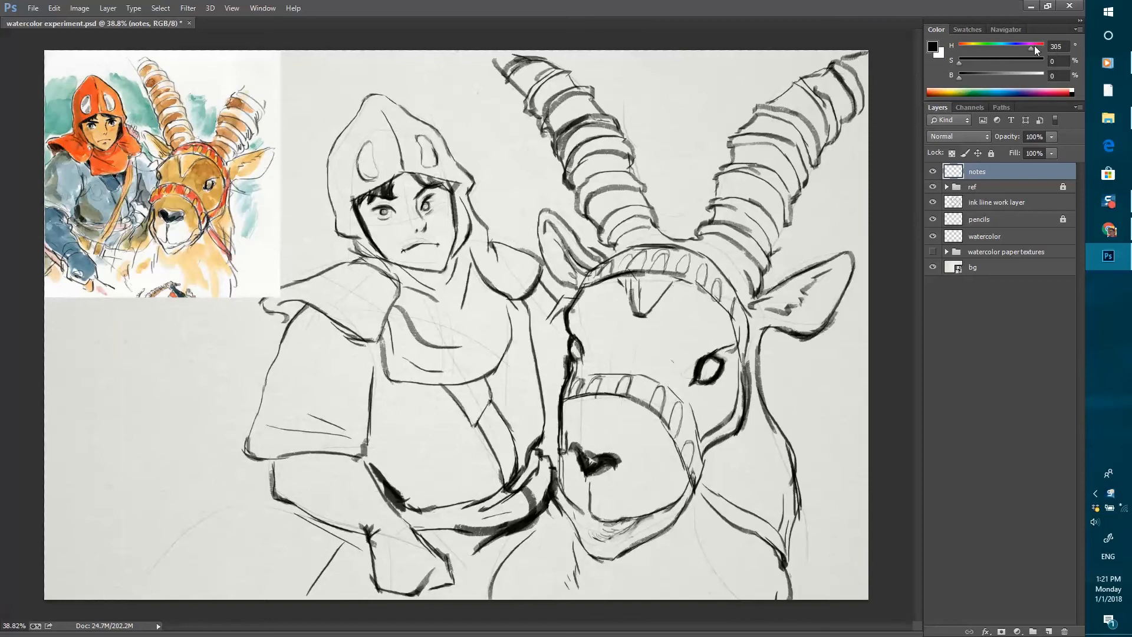
left_click(932, 47)
left_click(890, 61)
key("F6")
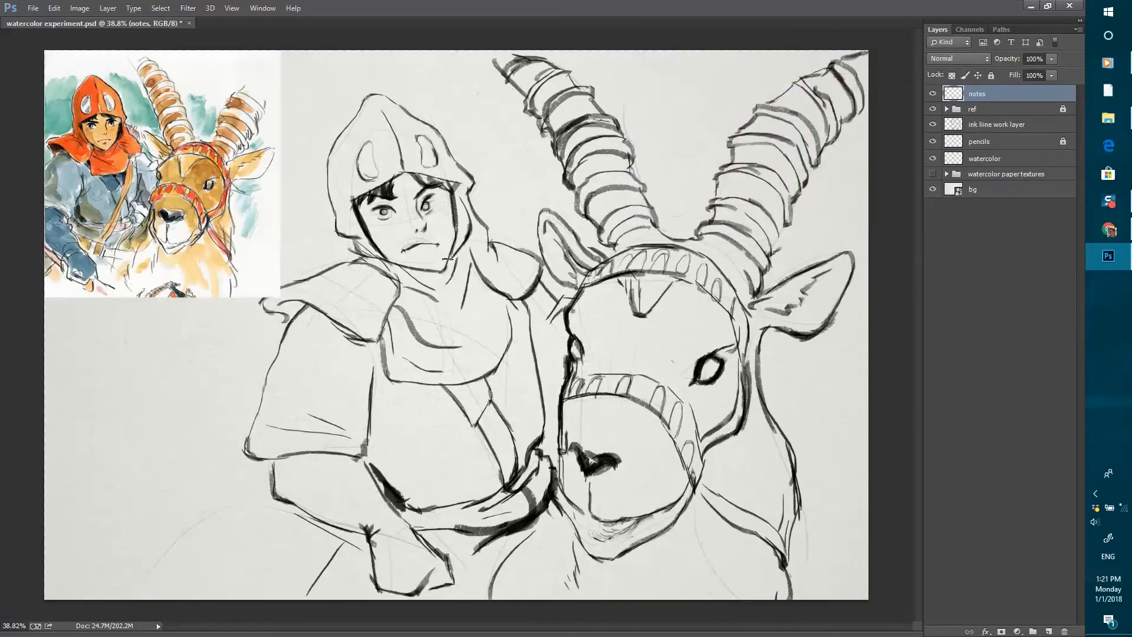
mouse_move(447, 258)
left_mouse_down()
mouse_move(440, 288)
mouse_move(460, 242)
left_mouse_up()
mouse_move(585, 232)
left_mouse_down()
mouse_move(613, 218)
mouse_move(580, 272)
mouse_move(597, 273)
left_mouse_up()
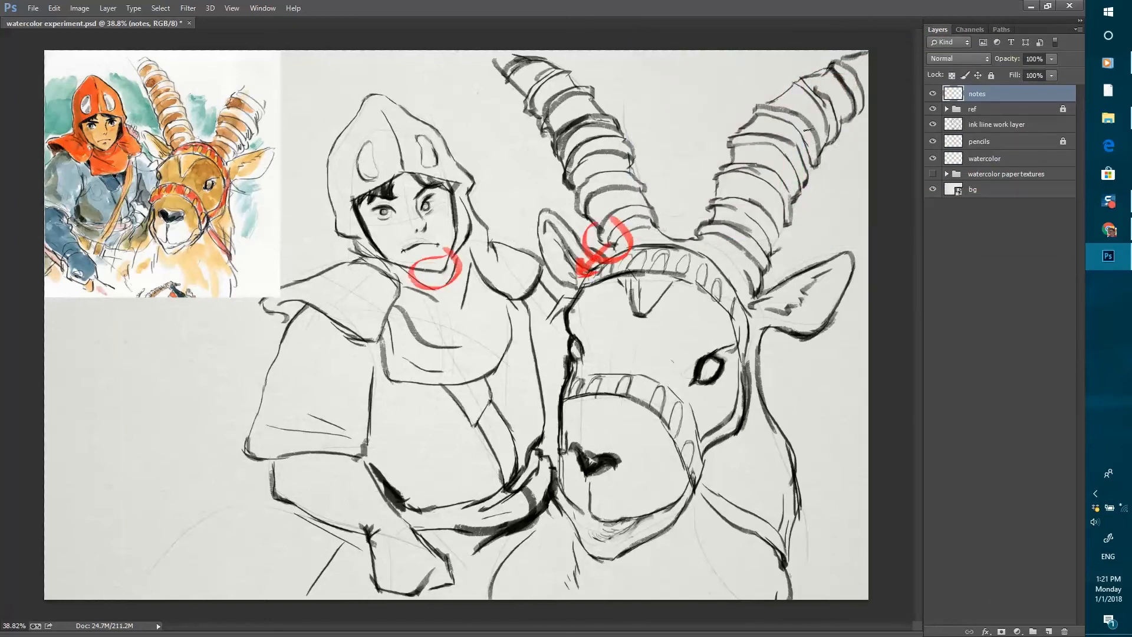
Mark corrections in red for the back of the goat's neck and the structure of its nose and muzzle
left_click_drag(797, 455, 828, 599)
left_click_drag(789, 551, 817, 577)
mouse_move(587, 365)
left_mouse_down()
mouse_move(582, 460)
mouse_move(657, 453)
left_mouse_up()
mouse_move(646, 465)
left_mouse_down()
mouse_move(695, 365)
mouse_move(589, 484)
left_mouse_up()
mouse_move(568, 436)
left_mouse_down()
mouse_move(595, 490)
mouse_move(654, 463)
left_mouse_up()
mouse_move(652, 454)
left_mouse_down()
mouse_move(608, 465)
mouse_move(595, 523)
left_mouse_up()
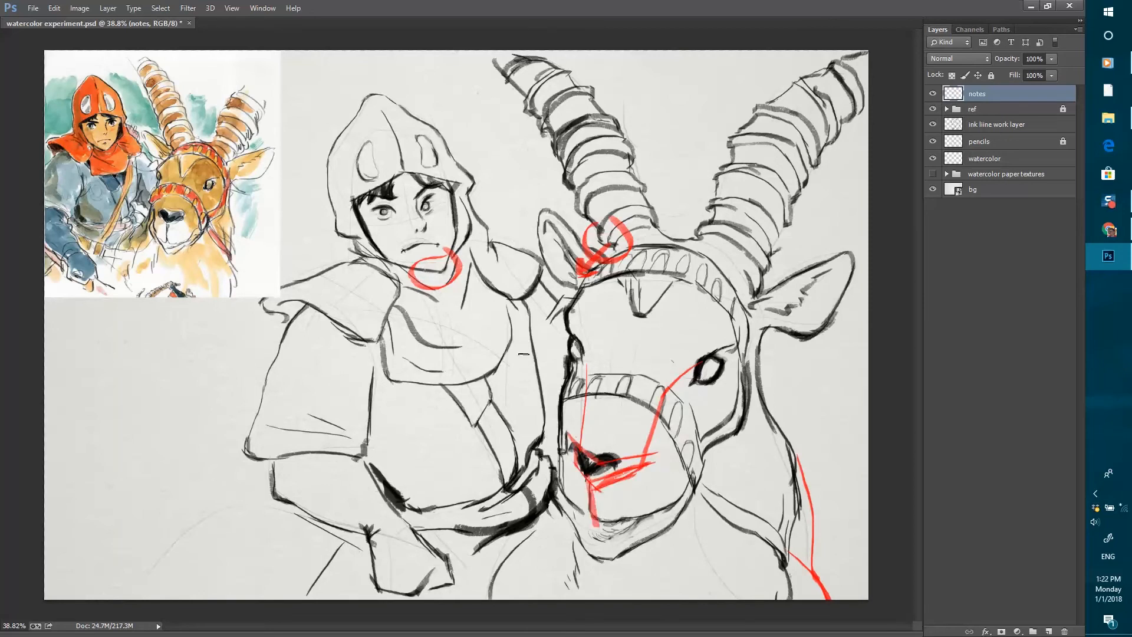
Mark in red the lines below the forearm, beside the ear and along the sleeve, and sketch the chest strap and belt pouch
left_click_drag(352, 547, 329, 598)
mouse_move(538, 283)
left_mouse_down()
mouse_move(566, 306)
mouse_move(554, 307)
left_mouse_up()
left_click_drag(384, 378, 372, 416)
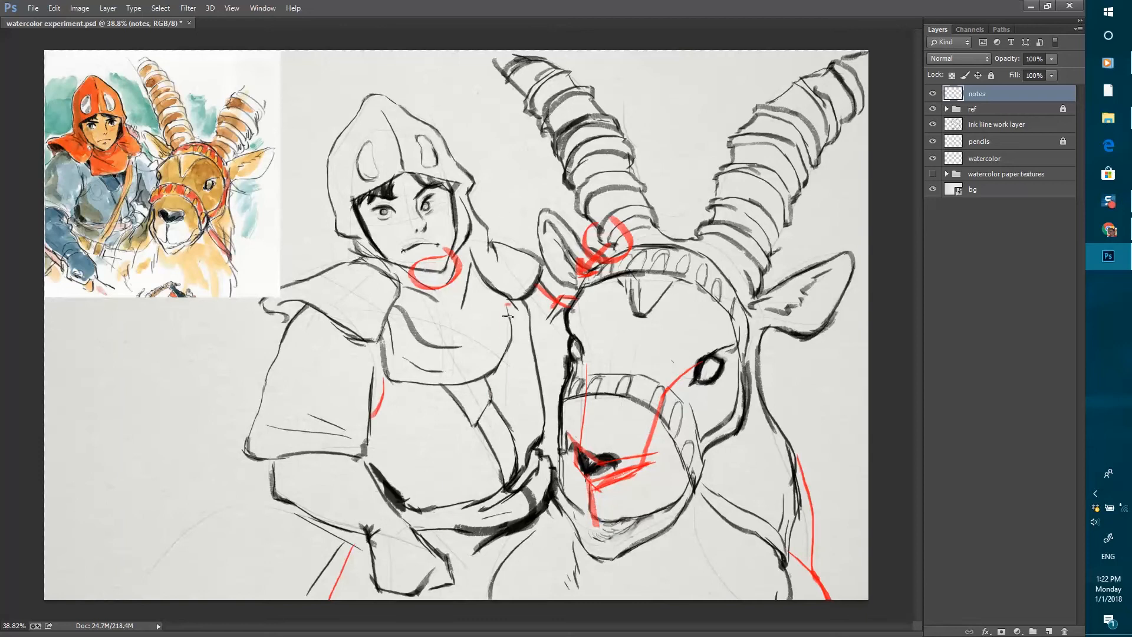
left_click_drag(508, 306, 433, 545)
mouse_move(403, 516)
left_mouse_down()
mouse_move(458, 565)
mouse_move(473, 520)
left_mouse_up()
left_click_drag(461, 533, 454, 566)
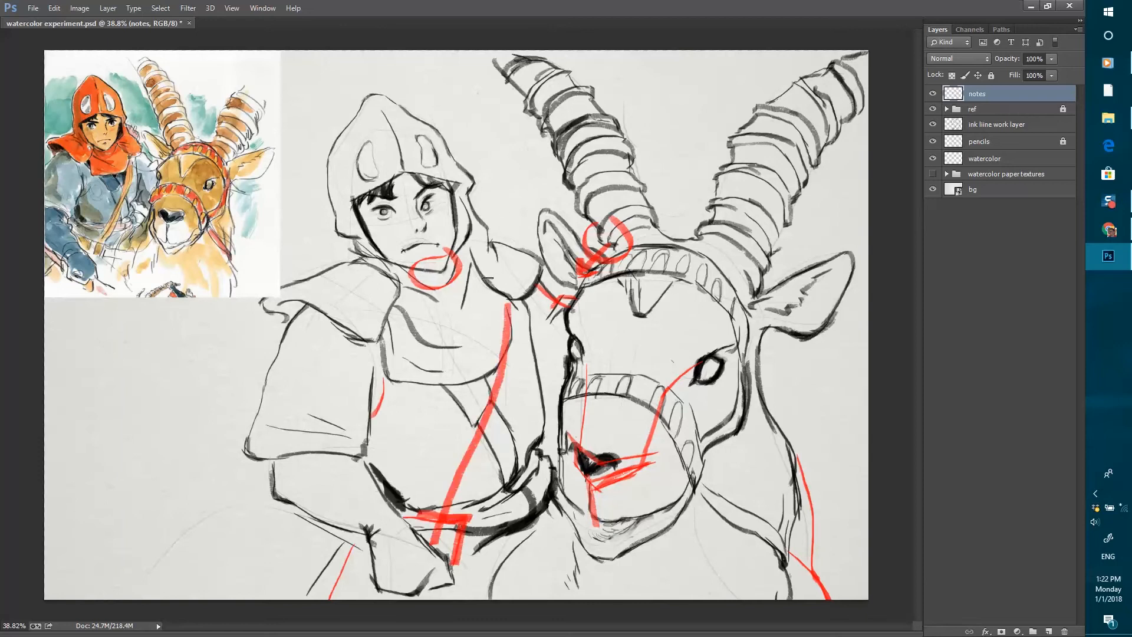
Flip the canvas horizontally and mark red notes at the rider's fingertips and in the empty space beside the outer sleeve
left_click(79, 8)
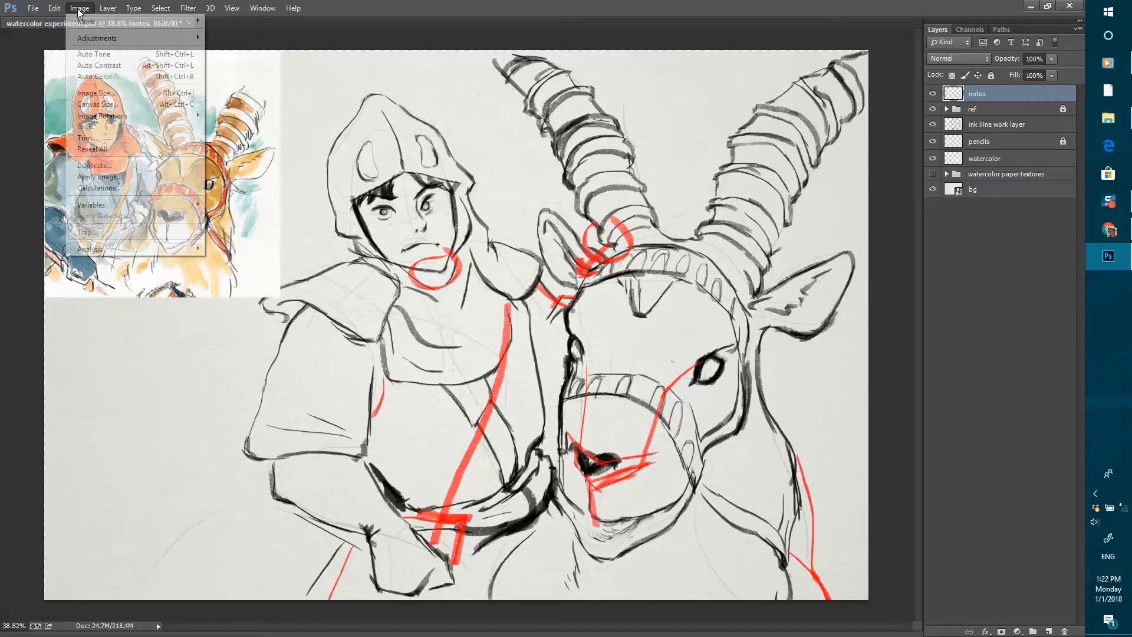
mouse_move(105, 41)
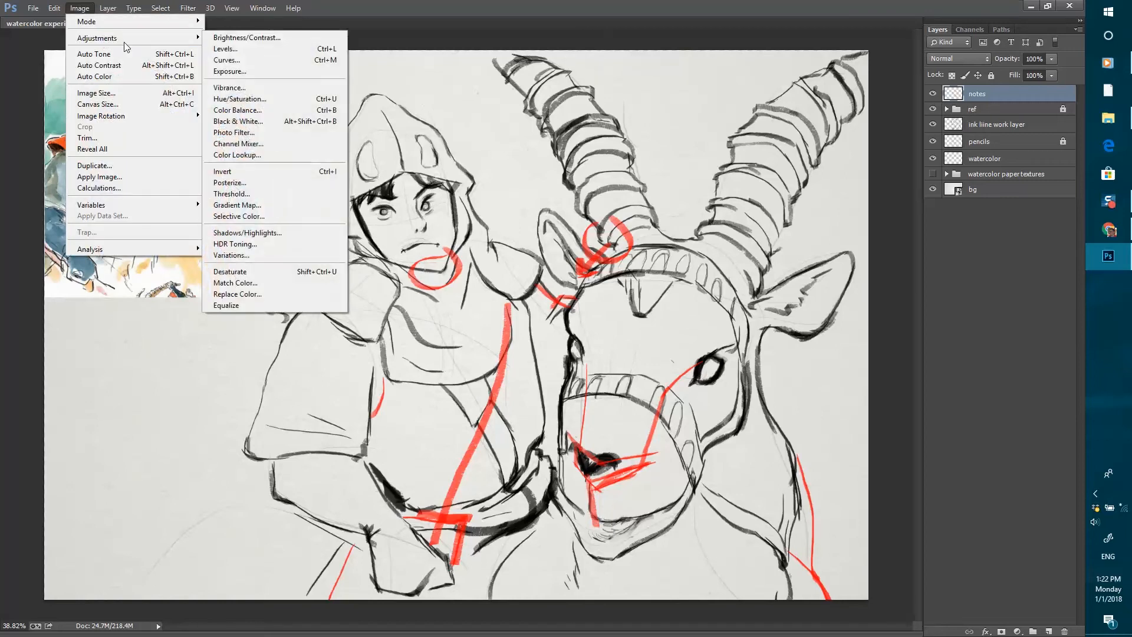
mouse_move(114, 116)
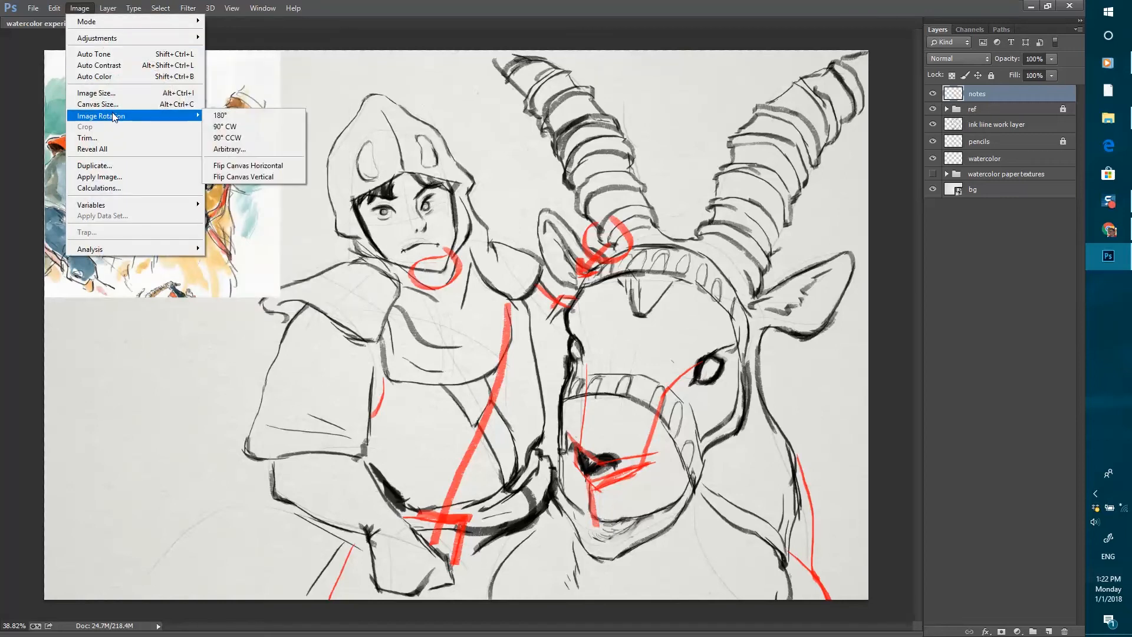
left_click(253, 167)
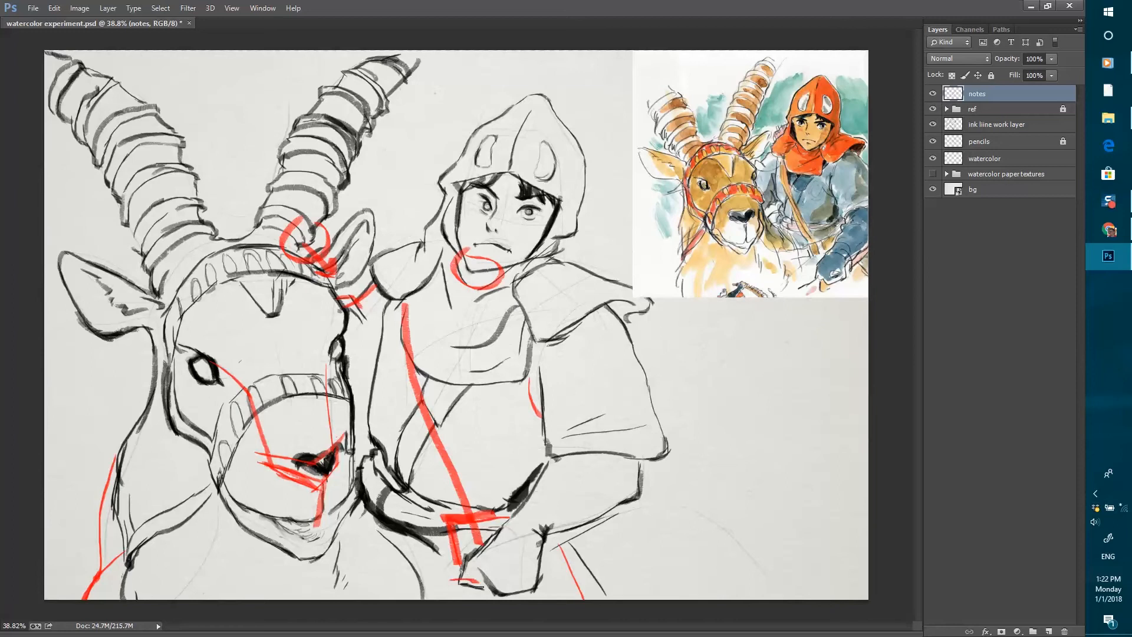
left_click_drag(480, 587, 451, 582)
mouse_move(688, 482)
left_mouse_down()
mouse_move(655, 348)
mouse_move(623, 393)
left_mouse_up()
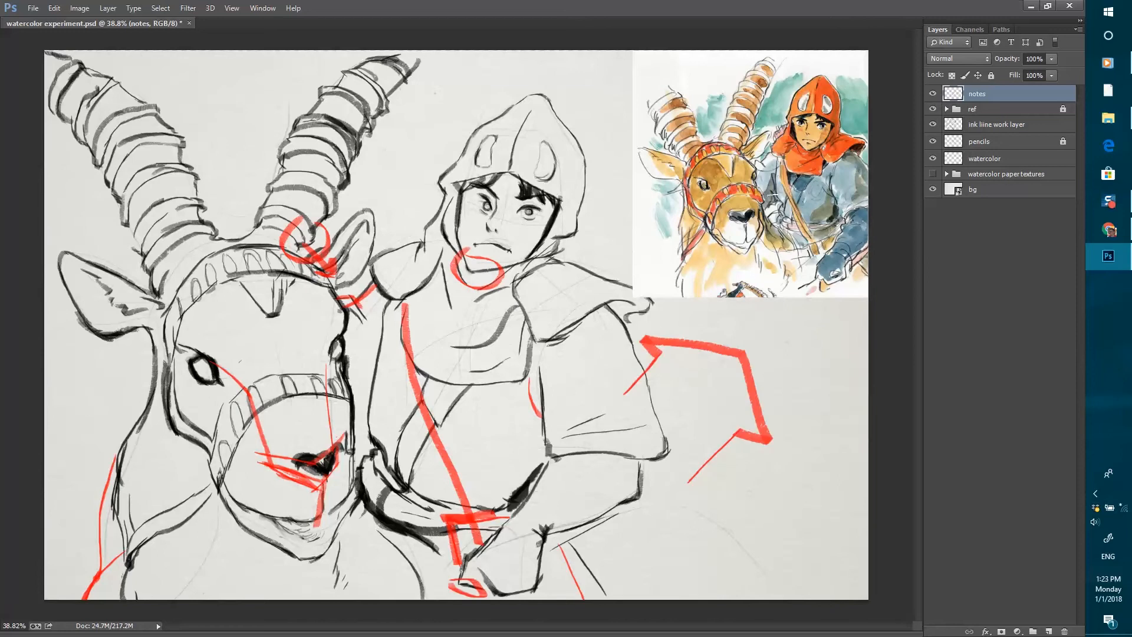
Mark red notes on the goat's chest and the gap between rider and goat, and flip the canvas horizontally back
left_click_drag(175, 470, 277, 598)
left_click_drag(348, 529, 311, 597)
left_click_drag(359, 355, 370, 438)
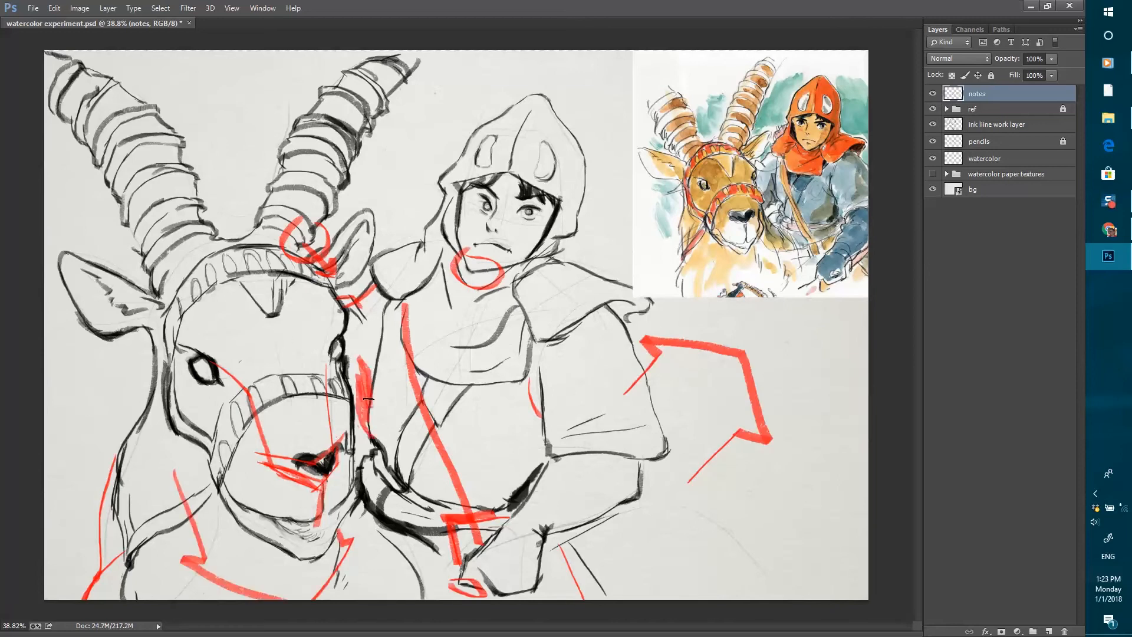
left_click_drag(382, 382, 378, 447)
left_click_drag(349, 311, 379, 284)
left_click(79, 8)
left_click(230, 169)
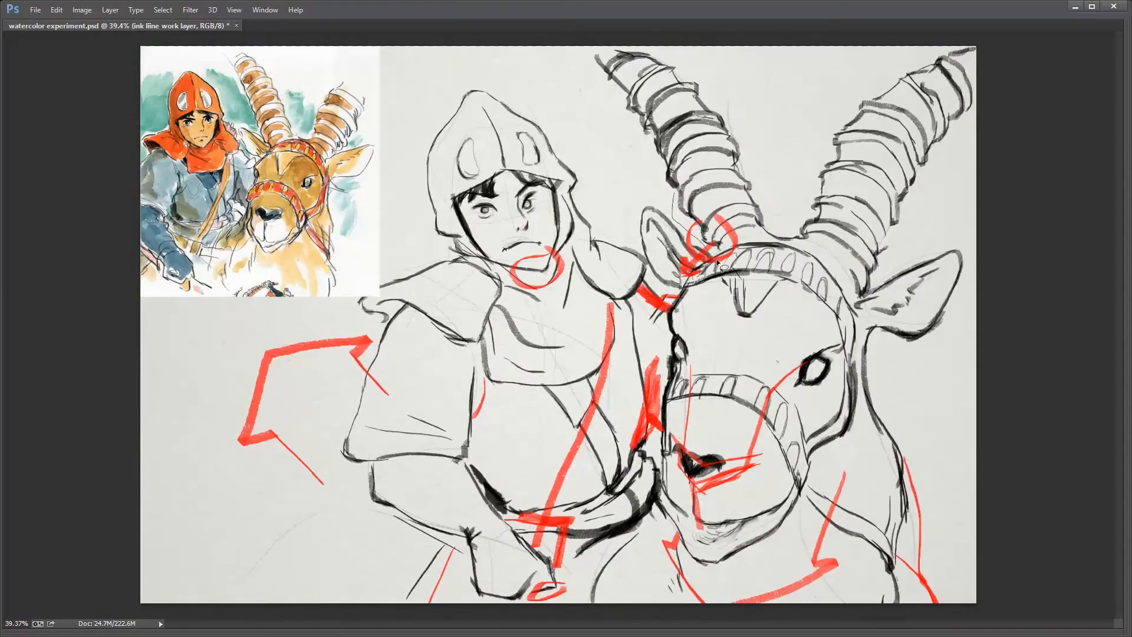
Ink the corrections for the back of the goat's neck, the rider's jaw area and the gloved hand, following the red notes
left_click_drag(898, 445, 930, 581)
mouse_move(890, 551)
left_mouse_down()
mouse_move(899, 600)
mouse_move(931, 579)
left_mouse_up()
left_click_drag(547, 587, 538, 590)
key("ctrl+0")
mouse_move(489, 254)
left_mouse_down()
mouse_move(549, 260)
mouse_move(524, 274)
left_mouse_up()
left_click_drag(480, 539, 500, 563)
Ink both edges of the rider's diagonal chest strap and its lower end, and merge the strokes into the ink line work layer
left_click_drag(583, 404, 537, 527)
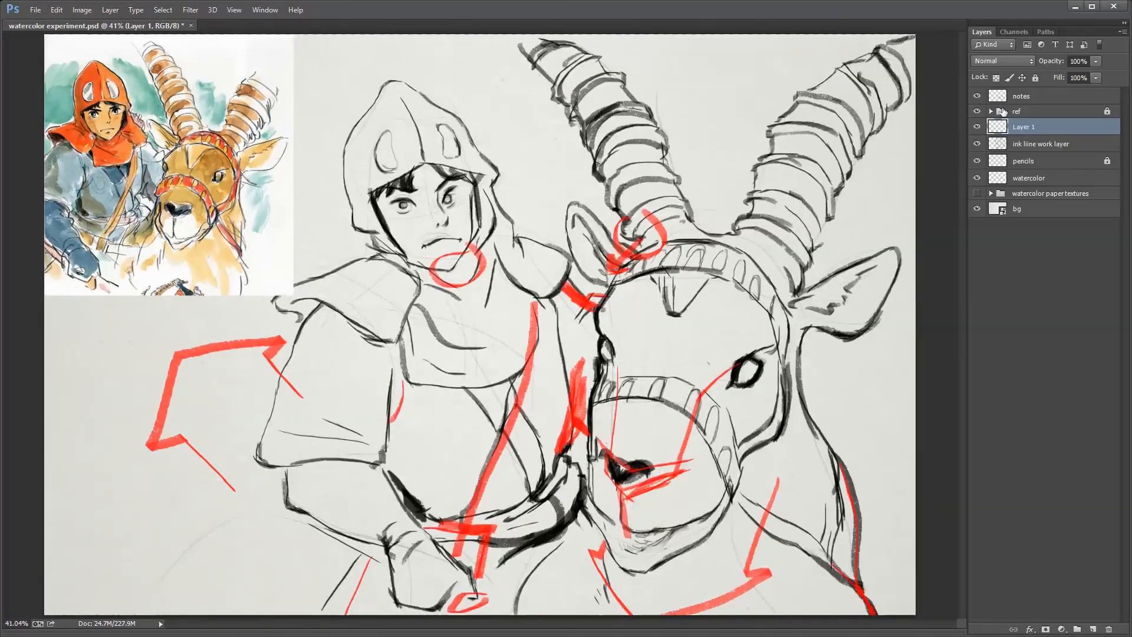
left_click_drag(546, 303, 506, 458)
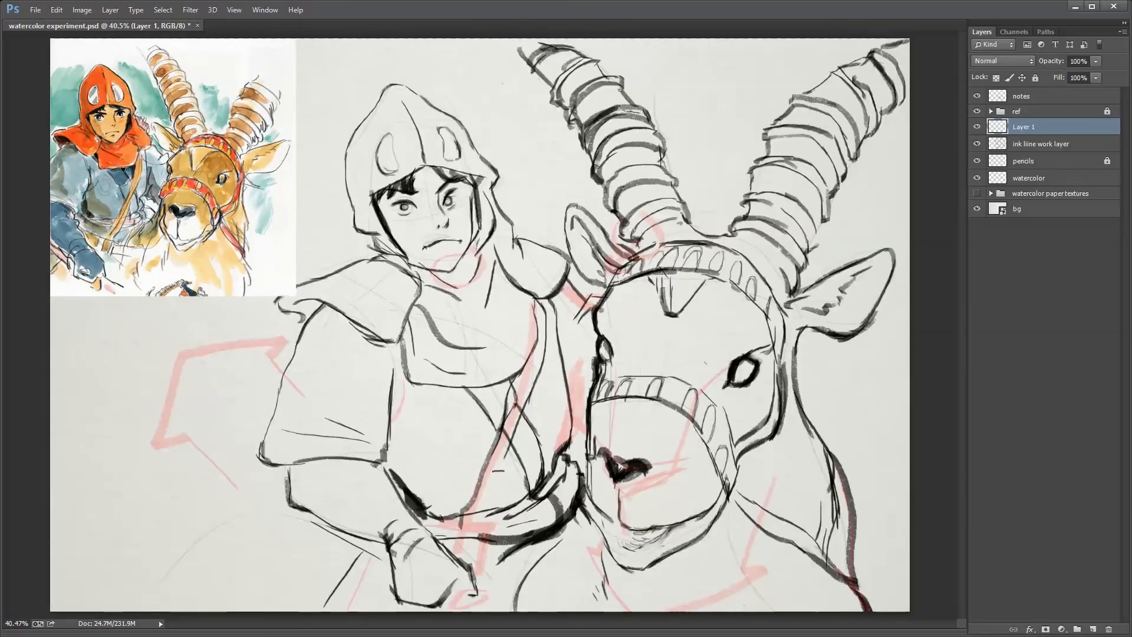
left_click_drag(493, 520, 461, 557)
left_click(1040, 143)
left_click(1023, 126)
left_click_drag(530, 355, 463, 526)
key("ctrl+e")
key("Tab")
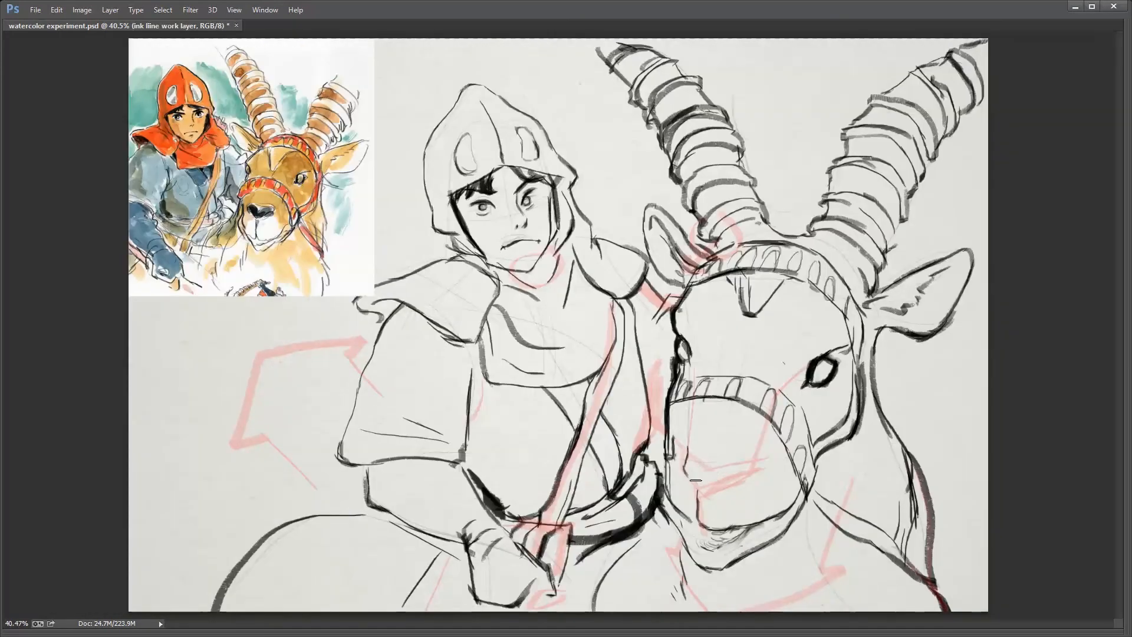
Ink the goat's reworked nose line and the crease lines running down its forehead between the eyes
left_click_drag(686, 469, 744, 473)
mouse_move(737, 479)
left_mouse_down()
mouse_move(700, 530)
mouse_move(764, 518)
mouse_move(793, 487)
mouse_move(787, 498)
left_mouse_up()
key("ctrl+z")
left_click_drag(759, 328, 742, 376)
left_click_drag(738, 317, 728, 376)
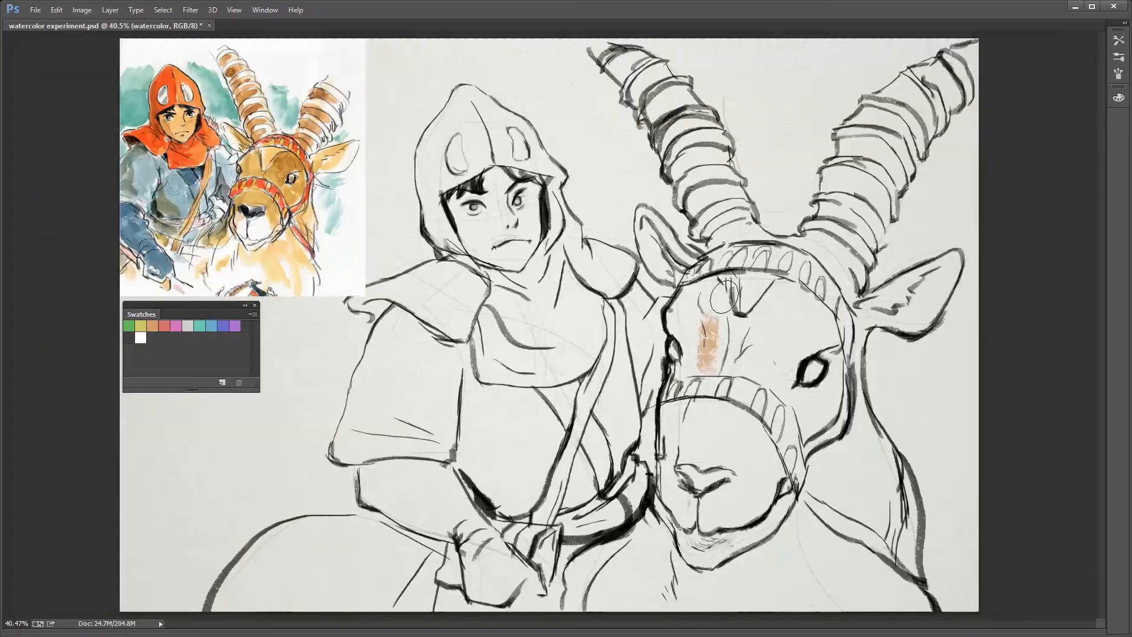
Paint a tan base on the watercolor layer over the goat's face, neck, chest patches and both horns
left_click_drag(724, 296, 890, 542)
left_click_drag(789, 530, 784, 599)
left_click_drag(843, 560, 861, 593)
mouse_move(842, 248)
left_mouse_down()
mouse_move(854, 118)
mouse_move(925, 77)
left_mouse_up()
left_click_drag(731, 241, 625, 65)
Paint tan patches on the goat's lower chest and back, and colour the rider's pouch and chest strap
left_click_drag(661, 519, 643, 604)
left_click_drag(288, 530, 448, 575)
left_click_drag(495, 525, 546, 584)
left_click_drag(610, 309, 539, 519)
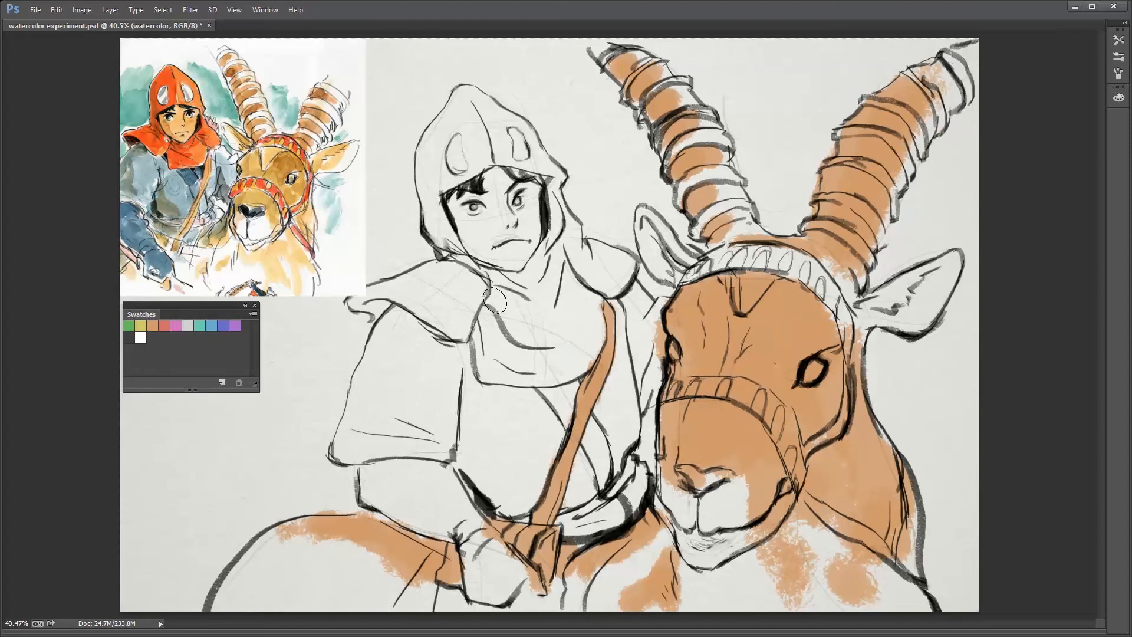
Choose a red-orange colour and paint the rider's hood and the upper part of the scarf
left_click(1117, 97)
left_click(993, 101)
left_click(916, 59)
mouse_move(501, 319)
left_mouse_down()
mouse_move(554, 348)
mouse_move(431, 294)
mouse_move(456, 100)
left_mouse_up()
left_click(152, 338)
key("Tab")
left_click_drag(472, 294, 531, 147)
key("Tab")
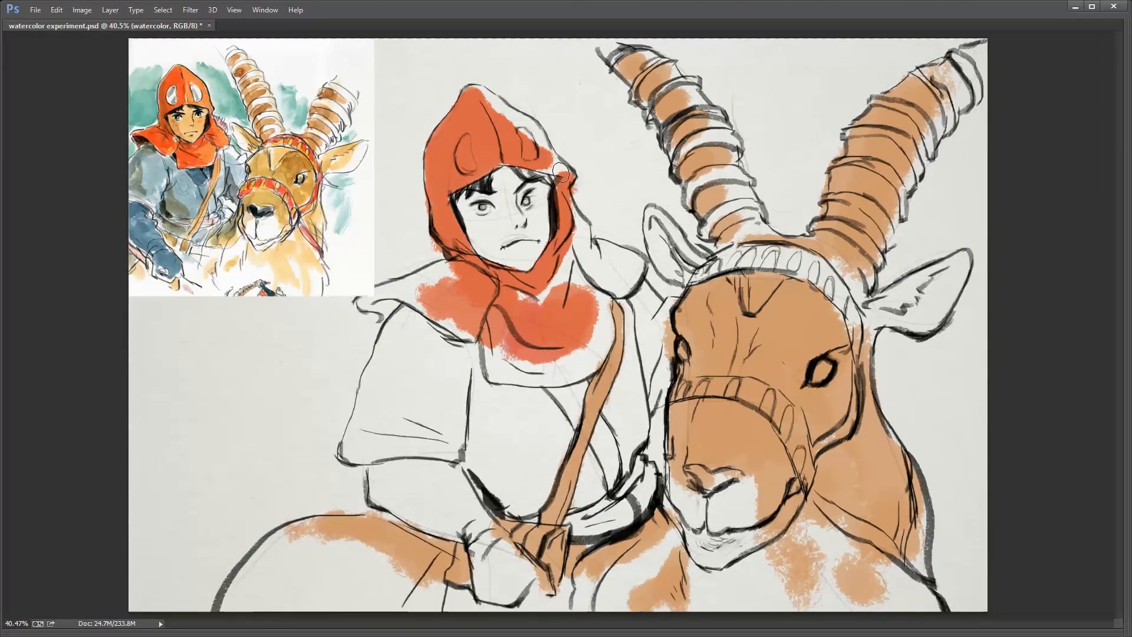
Fill the rest of the hood, the scarf and both shoulder cape ends with red-orange up to the ink lines
left_click_drag(495, 100, 563, 177)
mouse_move(571, 201)
left_mouse_down()
mouse_move(575, 269)
mouse_move(530, 371)
left_mouse_up()
left_click_drag(483, 277, 371, 304)
left_click_drag(495, 330, 596, 346)
left_click_drag(601, 254, 630, 286)
Paint the goat's headband, noseband and neck strap red-orange, and touch up the edge of its muzzle
mouse_move(689, 277)
left_mouse_down()
mouse_move(790, 256)
mouse_move(855, 357)
left_mouse_up()
left_click_drag(819, 498, 896, 554)
mouse_move(802, 424)
left_mouse_down()
mouse_move(684, 387)
mouse_move(593, 418)
left_mouse_up()
key("Tab")
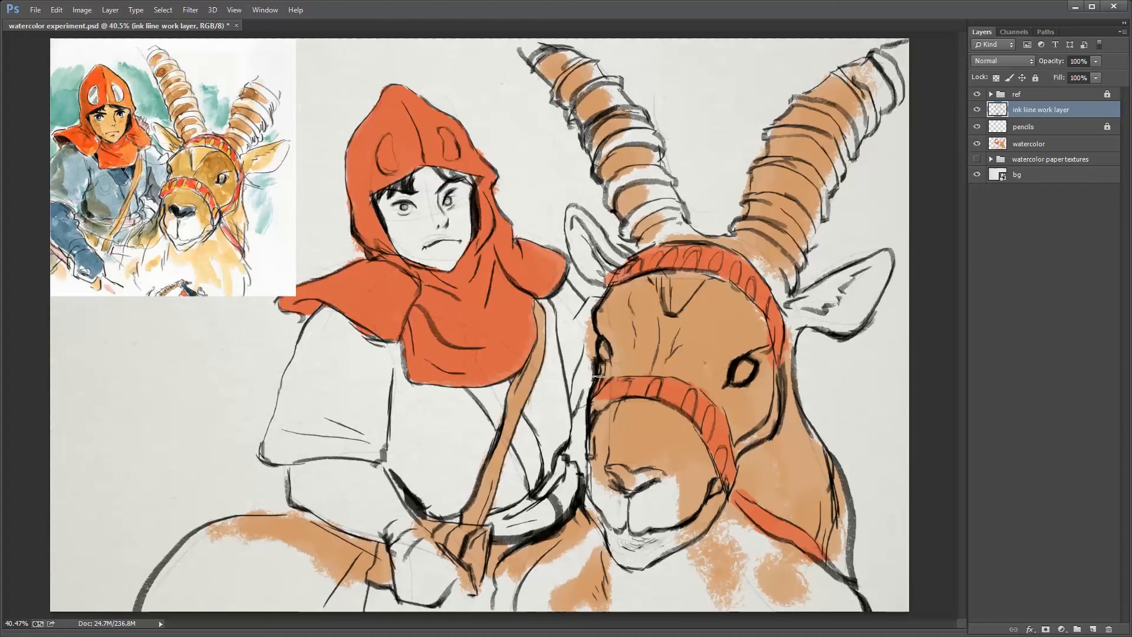
left_click_drag(592, 377, 595, 436)
key("Tab")
key("Tab")
left_click_drag(678, 401, 656, 427)
Erase tan paint along the ridges of the goat's right-hand horn to leave pale bands
key("e")
left_click_drag(809, 226, 867, 257)
left_click_drag(819, 201, 878, 221)
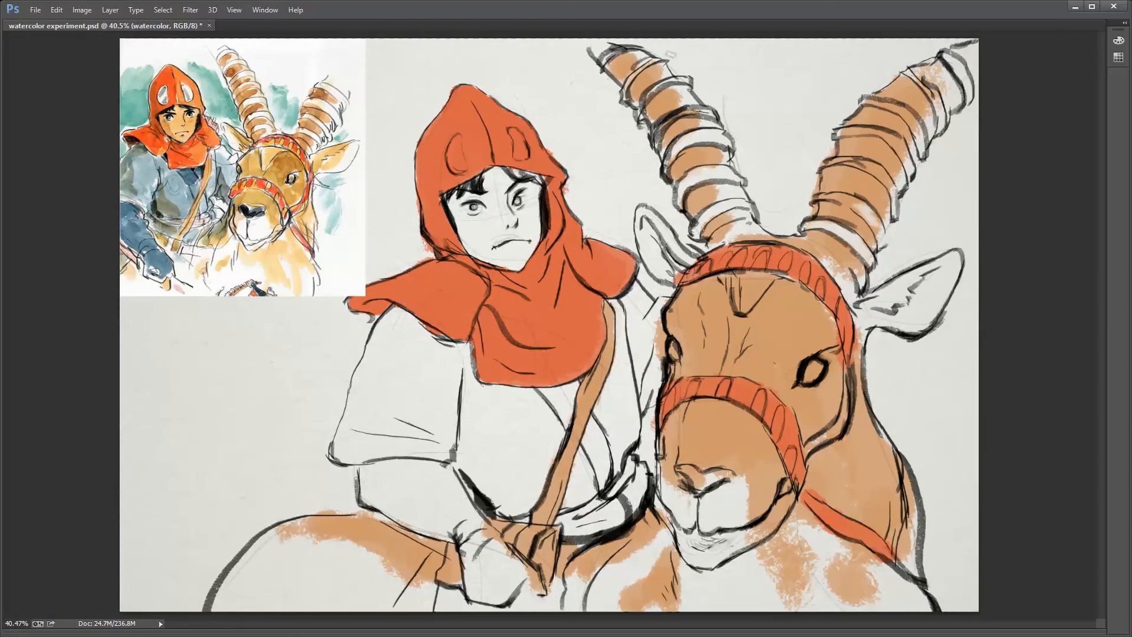
left_click_drag(828, 165, 893, 183)
left_click_drag(866, 103, 922, 133)
Choose a muted blue and paint the rider's sleeve, tunic, waist sash and far shoulder
key("b")
left_click(1118, 57)
left_click_drag(419, 371, 383, 442)
key("ctrl+z")
left_click(990, 52)
key("Return")
mouse_move(459, 442)
left_mouse_down()
mouse_move(527, 417)
mouse_move(425, 364)
mouse_move(519, 495)
left_mouse_up()
mouse_move(613, 386)
left_mouse_down()
mouse_move(607, 513)
mouse_move(563, 395)
left_mouse_up()
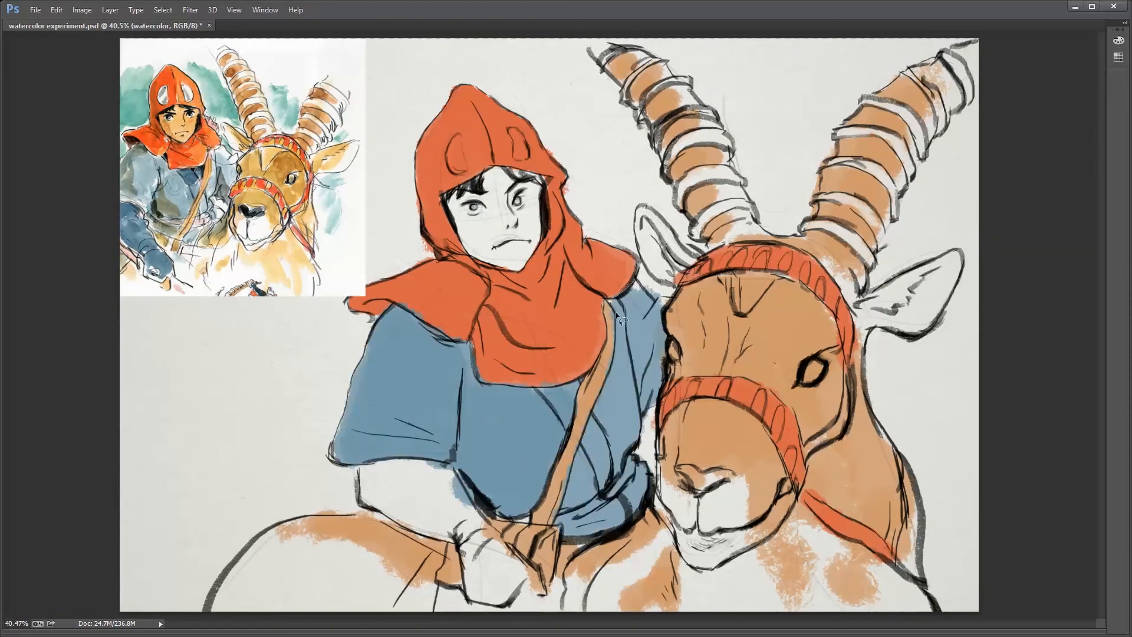
left_click_drag(643, 297, 640, 383)
Paint the rider's face and the insides of both goat ears tan, using a smaller brush for the narrow ear
left_click(1117, 58)
mouse_move(504, 194)
left_mouse_down()
mouse_move(472, 227)
mouse_move(494, 185)
left_mouse_up()
left_click_drag(938, 266, 875, 304)
left_click_drag(669, 218, 725, 253)
key("ctrl+z")
key("bracketleft")
left_click_drag(648, 218, 693, 266)
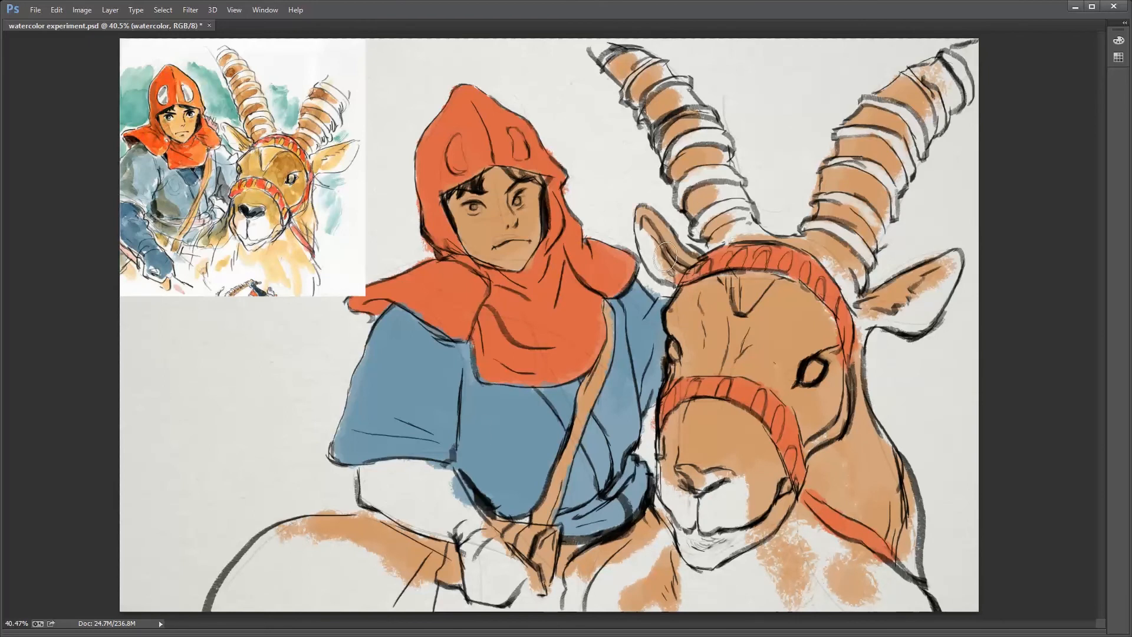
Adjust the blue of the painted tunic with Hue/Saturation
left_click(1118, 57)
key("ctrl+u")
left_click_drag(816, 187, 811, 187)
key("Return")
Choose a deeper blue and paint the rider's forearm, glove and the small inner panel at the tunic's neckline
left_click(1117, 57)
left_click(1038, 52)
left_click(992, 33)
left_click_drag(1038, 64, 1061, 63)
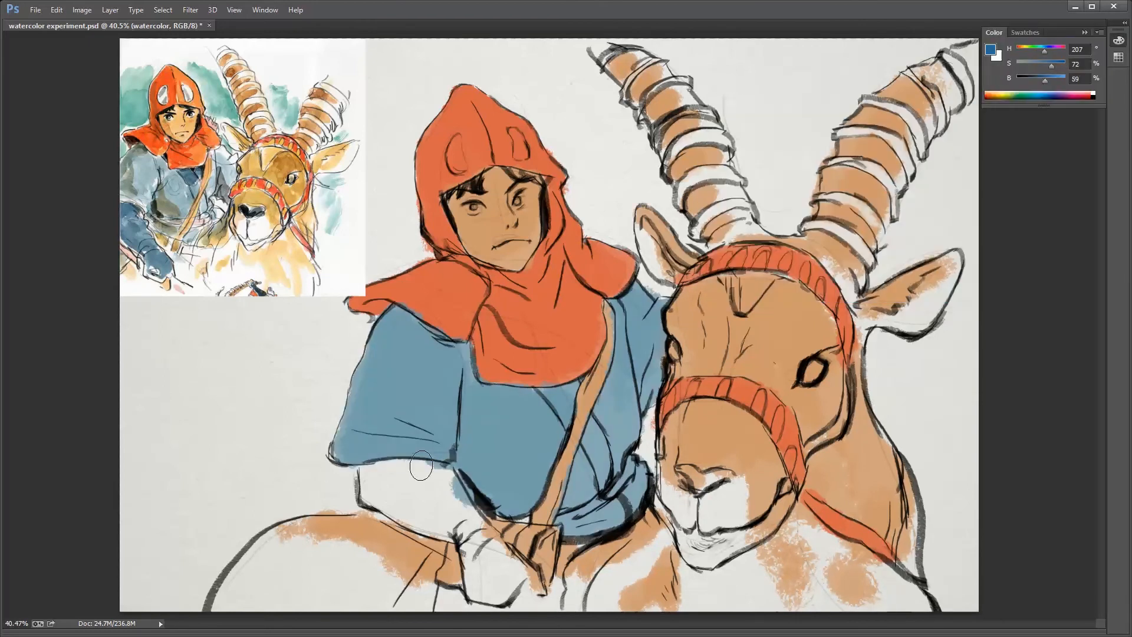
mouse_move(377, 478)
left_mouse_down()
mouse_move(477, 579)
mouse_move(489, 524)
left_mouse_up()
left_click_drag(551, 394, 568, 417)
Fill the two eye-shaped markings on the rider's hood with white, using a smaller brush
key("x")
key("bracketleft")
left_click_drag(454, 141, 459, 167)
left_click_drag(513, 133, 520, 155)
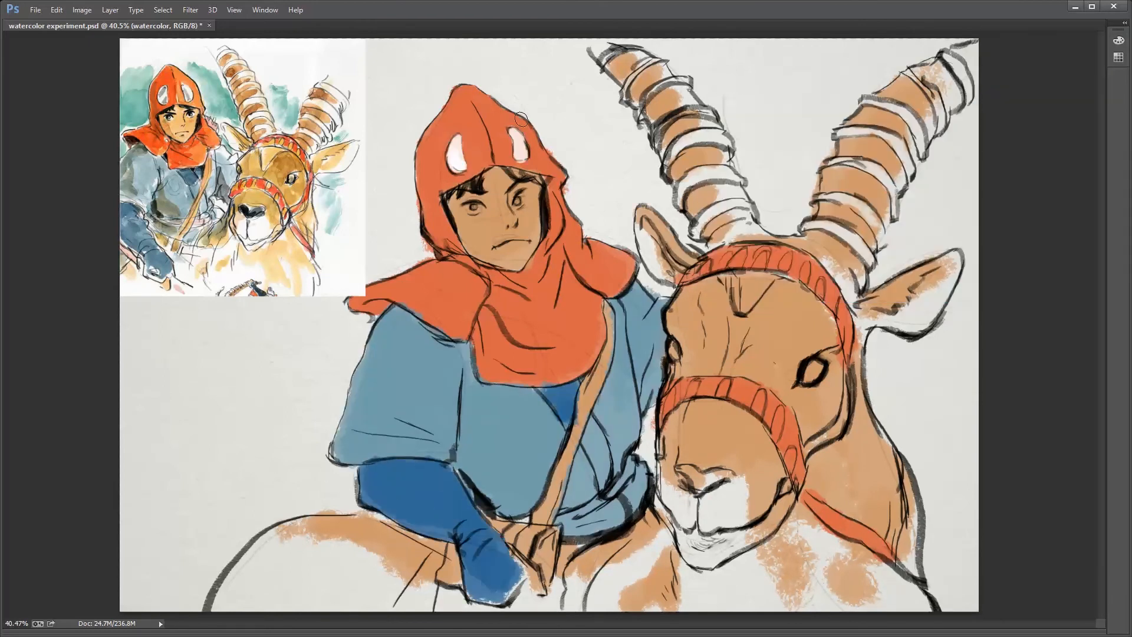
Paint the goat's nose black and the oval ornaments on its upper headband yellow
left_click_drag(681, 471, 722, 480)
left_click_drag(741, 253, 733, 265)
left_click_drag(764, 254, 759, 267)
left_click_drag(786, 258, 781, 269)
left_click_drag(806, 264, 803, 279)
Choose a pale yellow-orange and paint the goat's forehead marking and the inner areas of both ears
left_click(1118, 40)
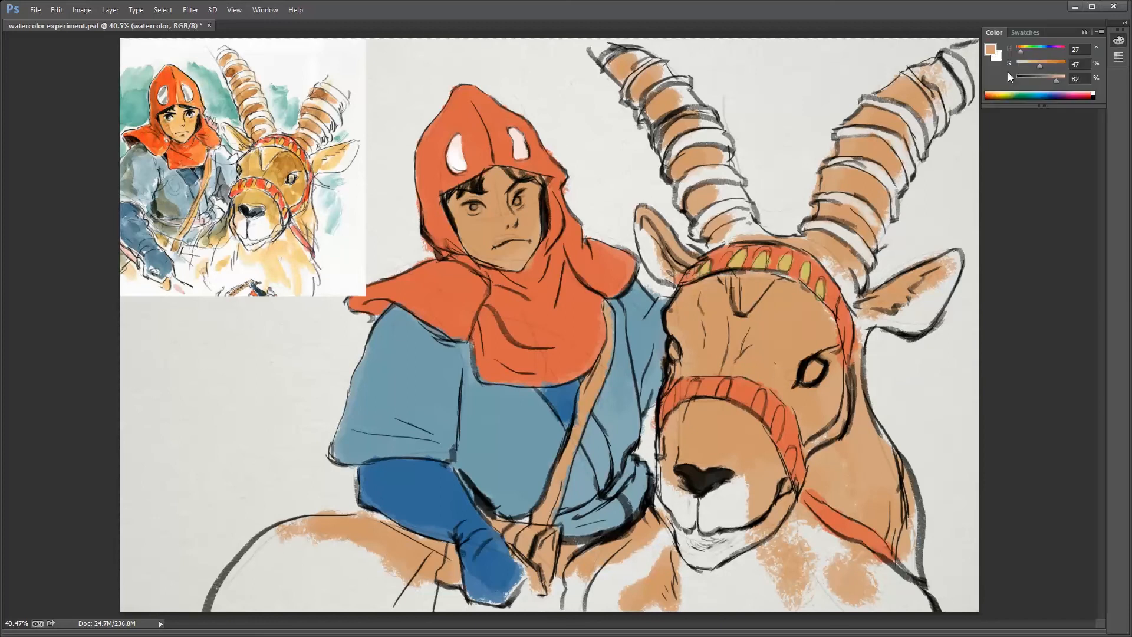
left_click_drag(1061, 63, 1031, 64)
left_click_drag(743, 282, 749, 303)
left_click_drag(943, 268, 872, 322)
left_click_drag(645, 230, 669, 270)
Select the area outside the painted figures by inverting the layer's selection, and paint a loose green wash behind the rider and goat
left_click(1117, 57)
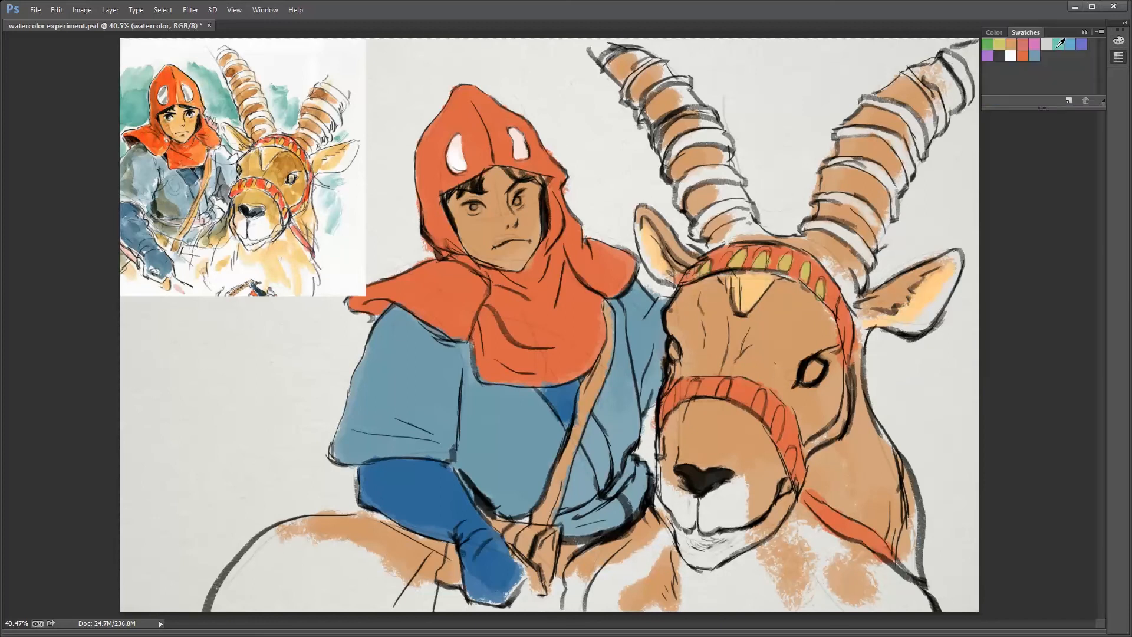
left_click(1056, 45)
left_click(993, 32)
left_click_drag(1059, 81, 1054, 83)
key("F7")
left_click(1000, 141, "ctrl")
key("ctrl+shift+i")
left_click(980, 96)
key("F7")
left_click_drag(354, 177, 295, 425)
left_click_drag(525, 139, 595, 154)
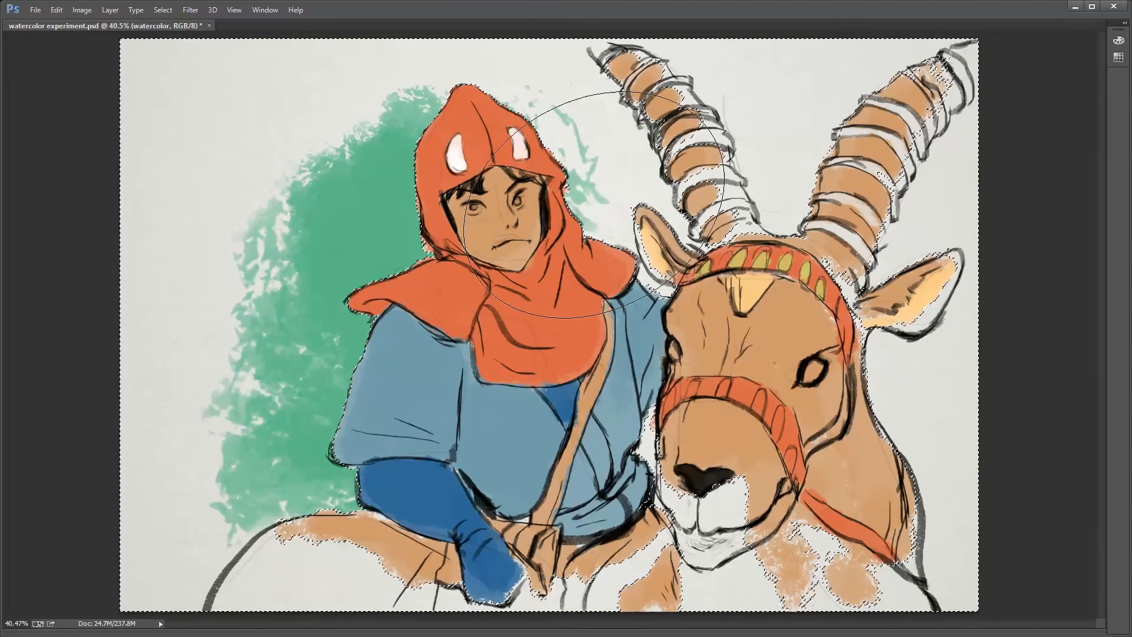
mouse_move(755, 136)
left_mouse_down()
mouse_move(786, 213)
mouse_move(920, 425)
mouse_move(937, 548)
left_mouse_up()
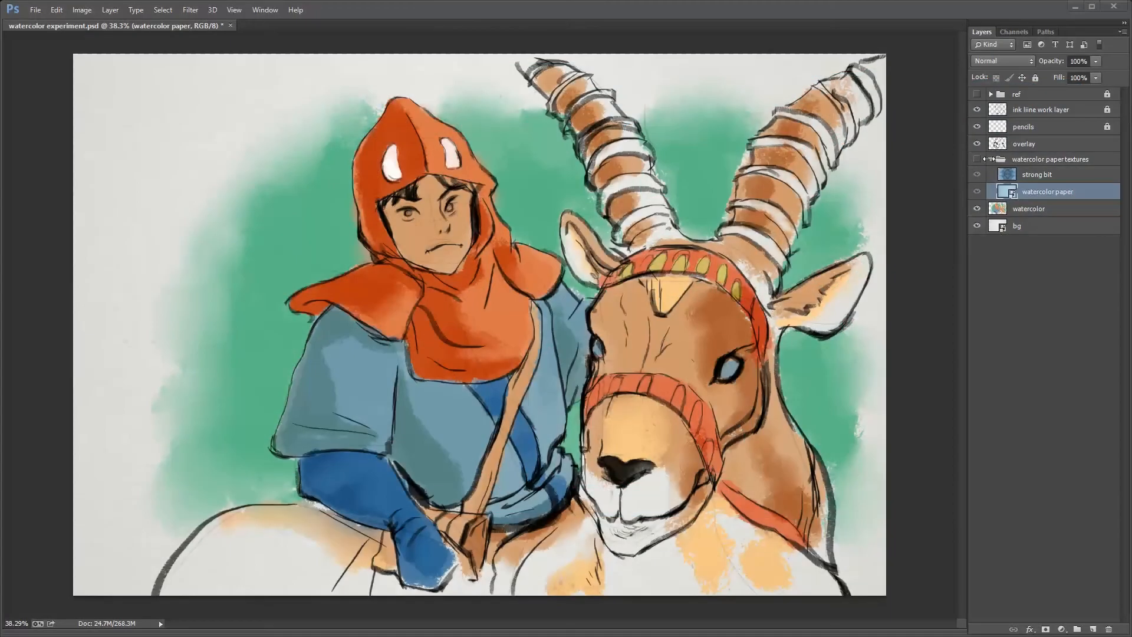
Collapse the watercolor paper textures group and select the overlay layer
left_click(990, 159)
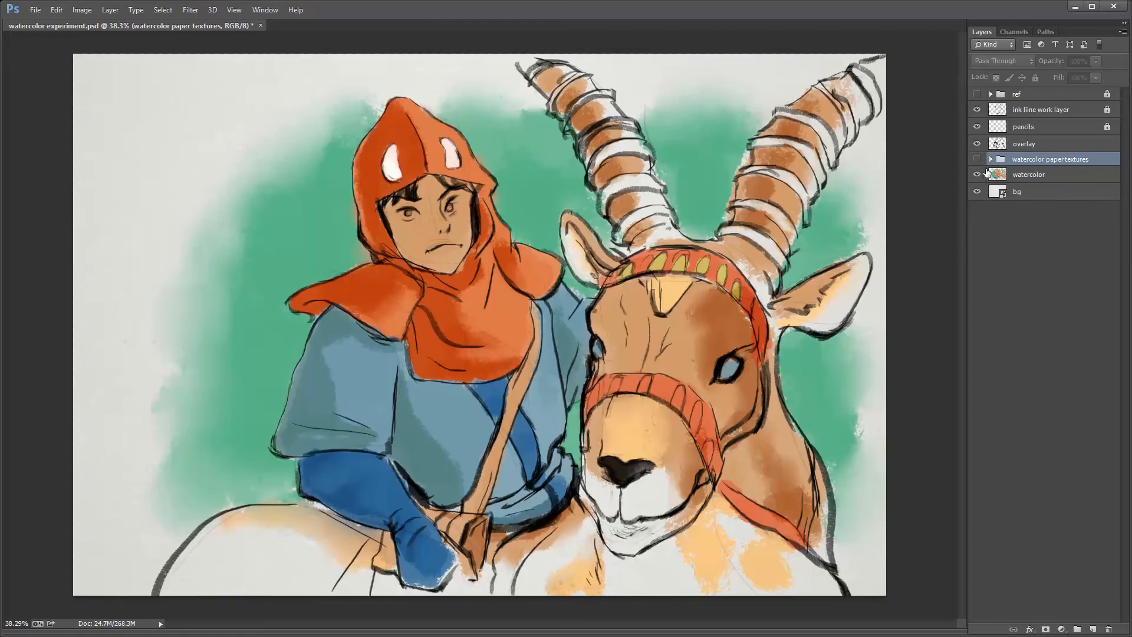
left_click(1020, 147)
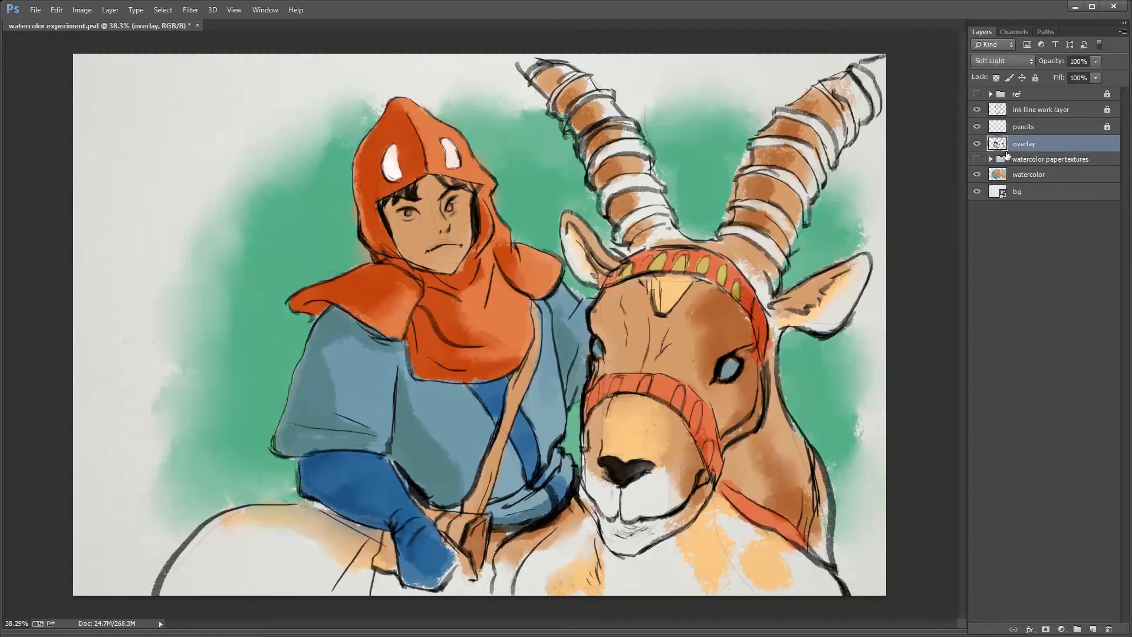
left_click(1018, 131)
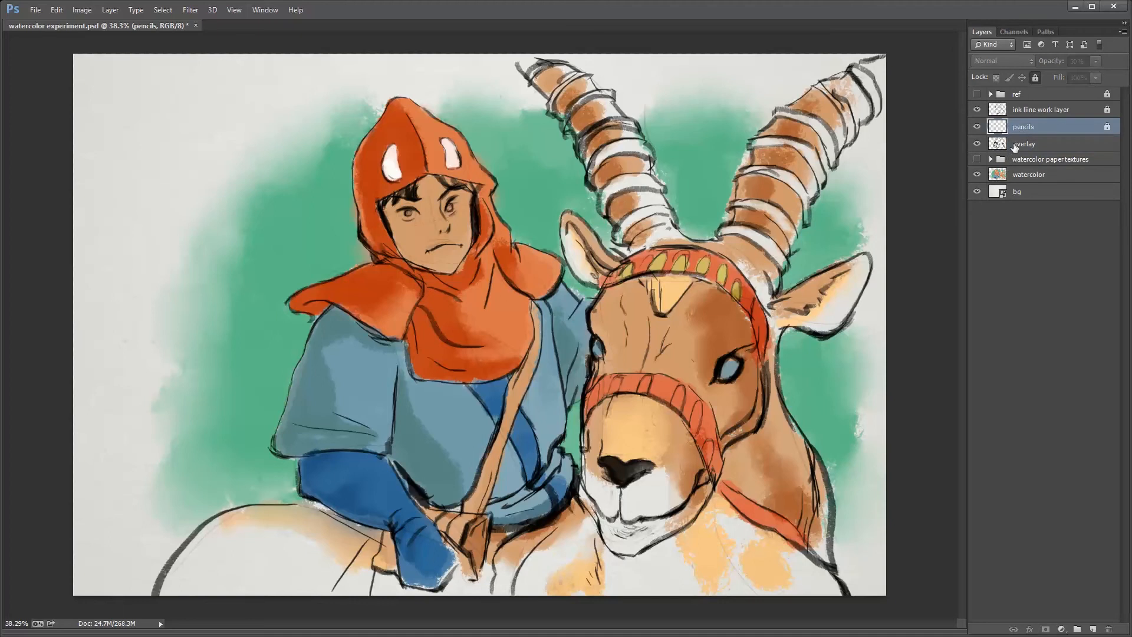
left_click(1017, 147)
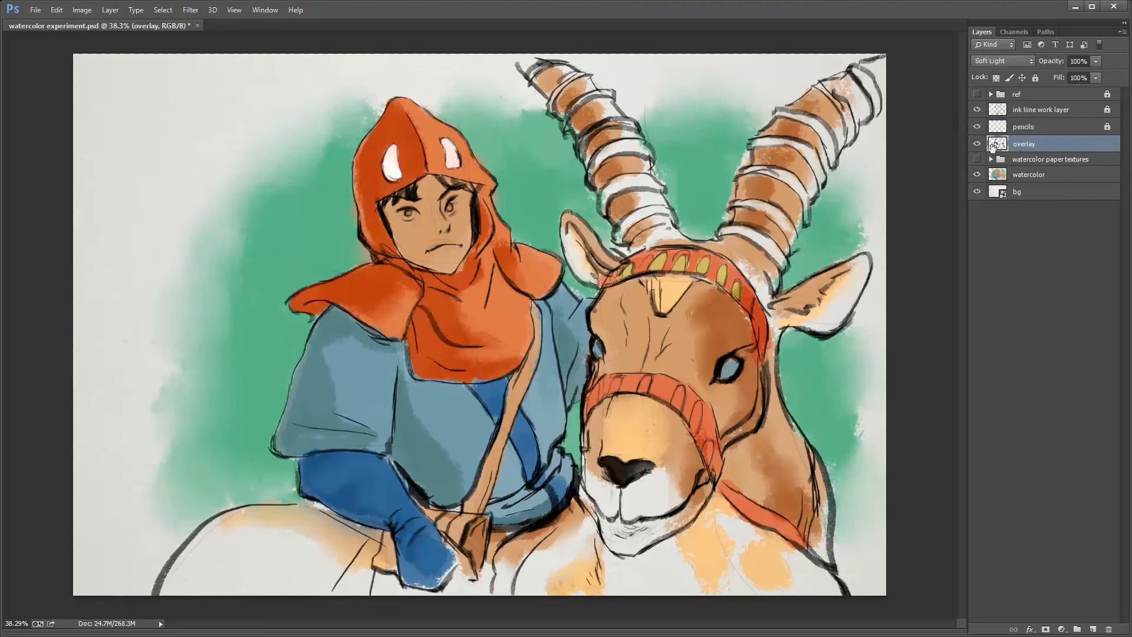
Compare the overlay layer's shading in Normal and Soft Light blend modes, leaving it on Soft Light
left_click(998, 62)
left_click(991, 76)
left_click(1002, 60)
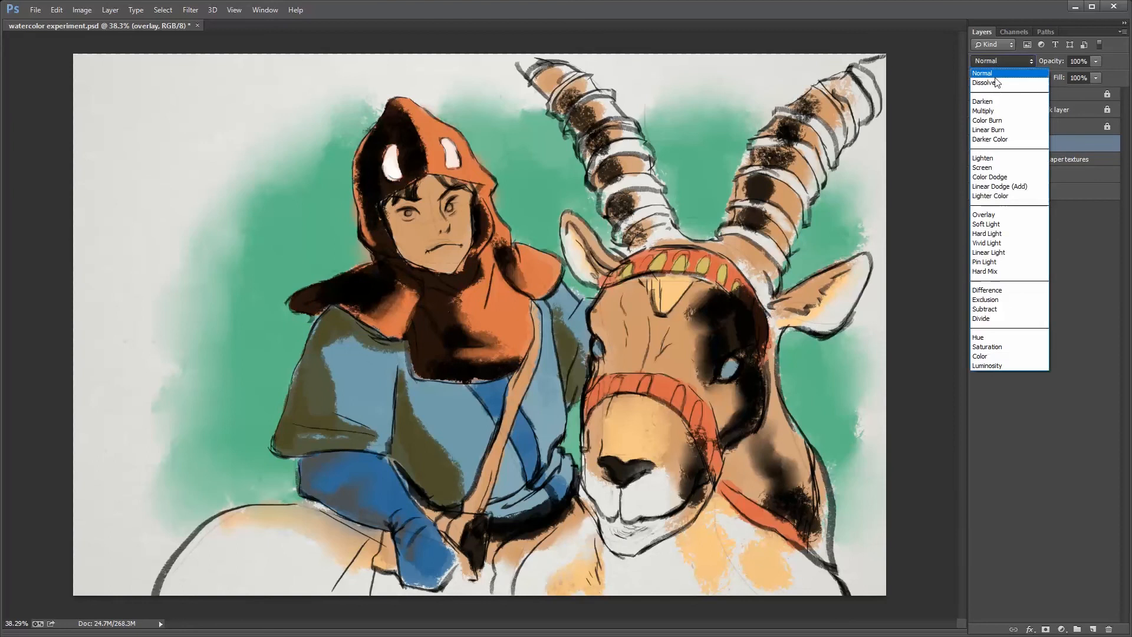
left_click(987, 224)
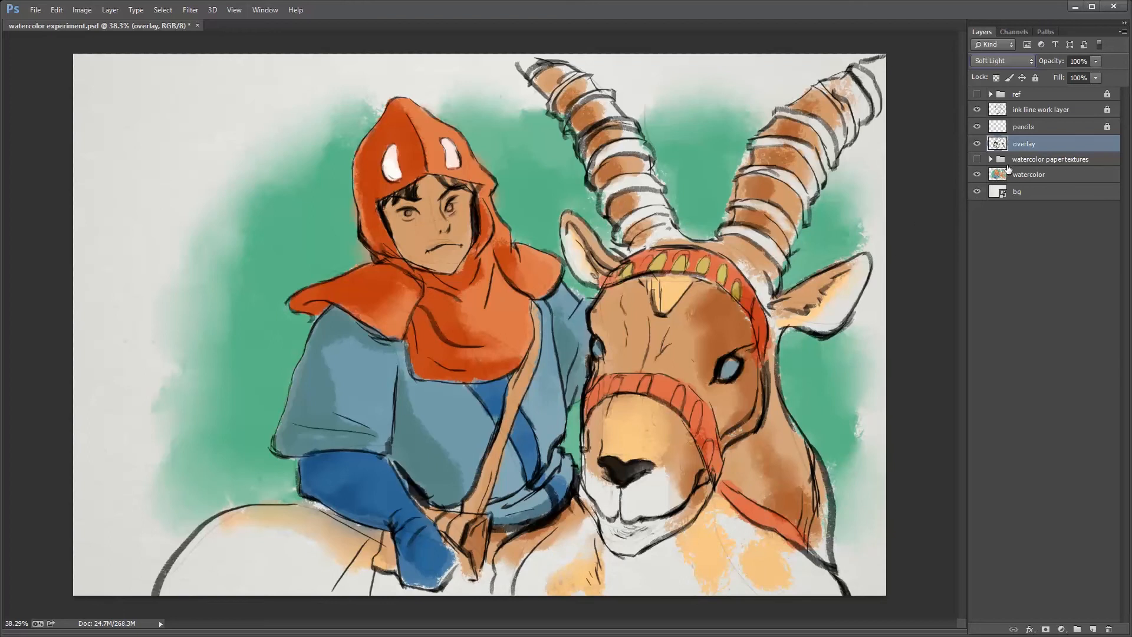
left_click(1001, 61)
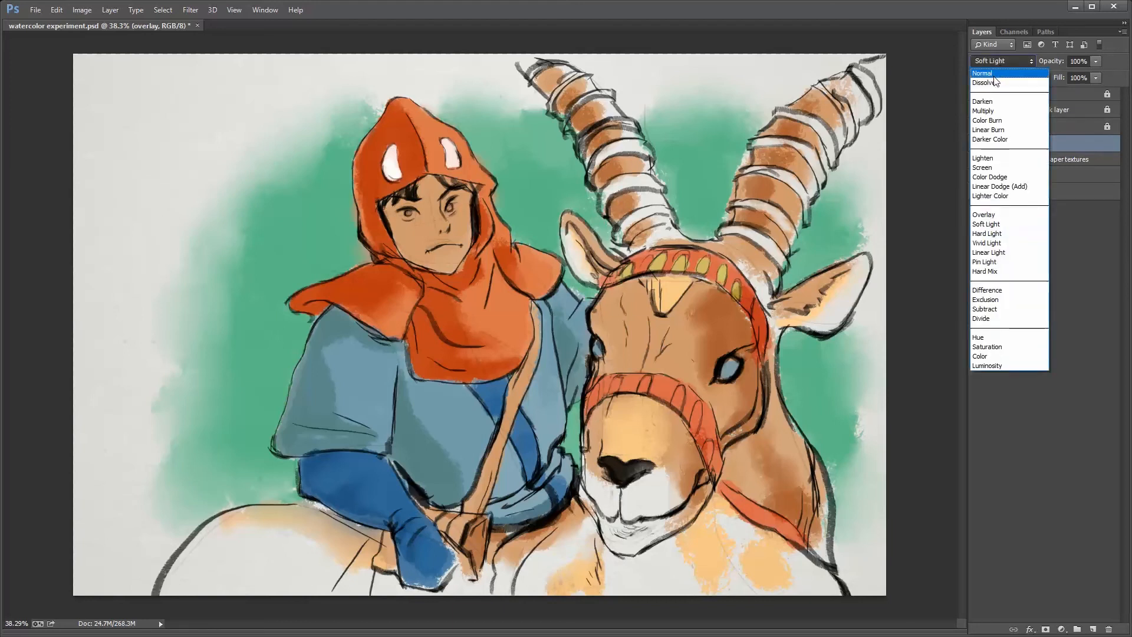
left_click(1001, 73)
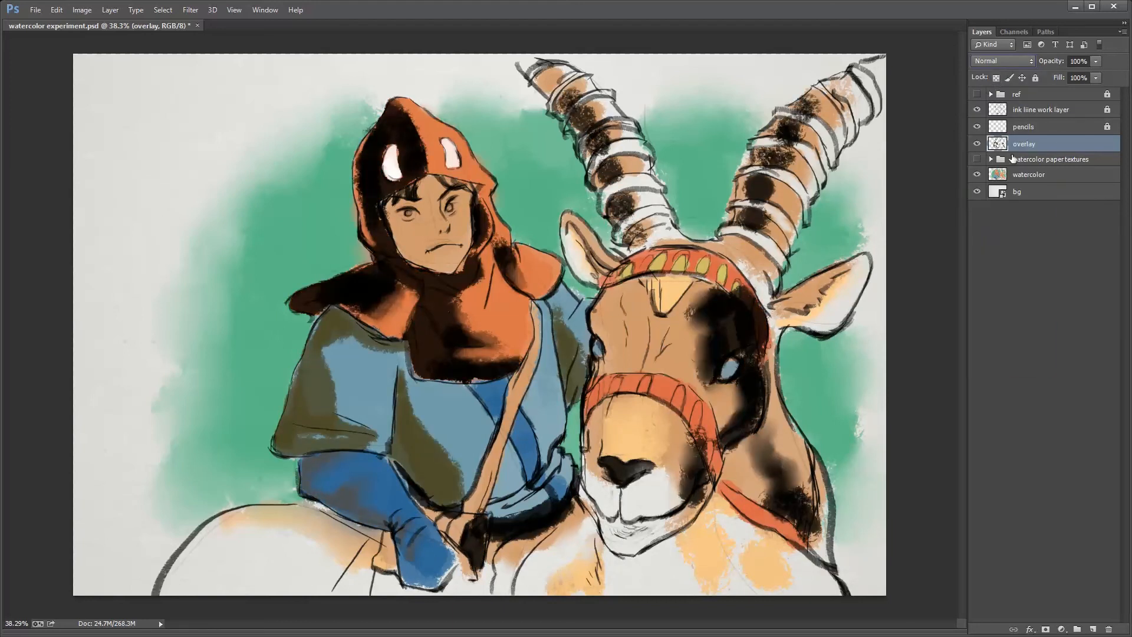
left_click(995, 62)
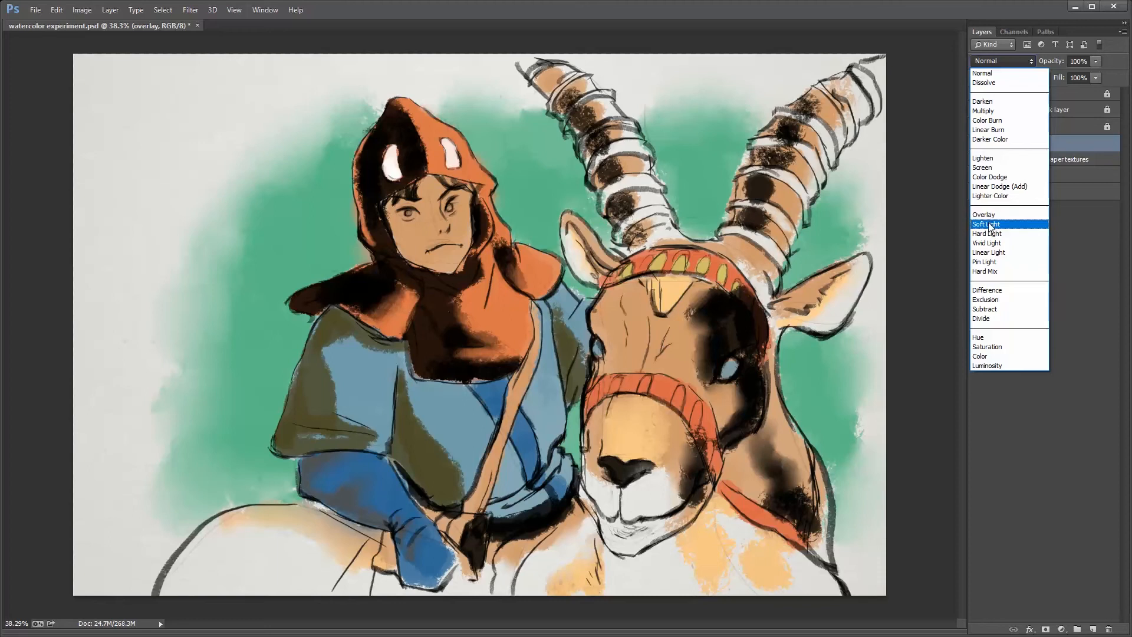
left_click(987, 224)
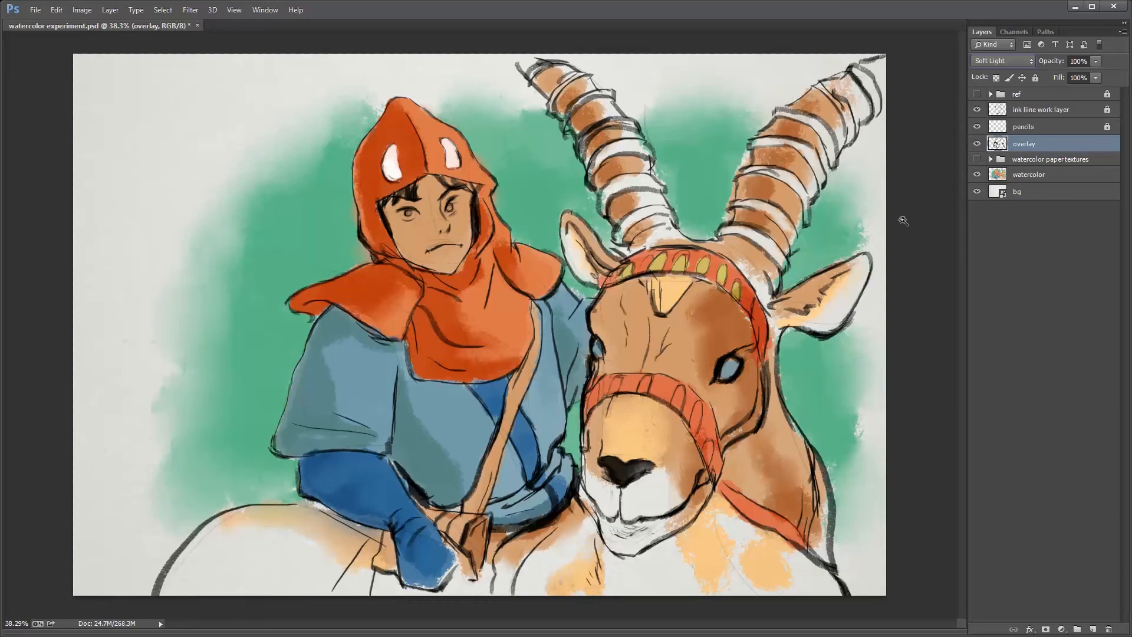
Add a new layer above the overlay layer and draw a black-to-transparent gradient upward across the canvas
left_click(1092, 629)
key("Tab")
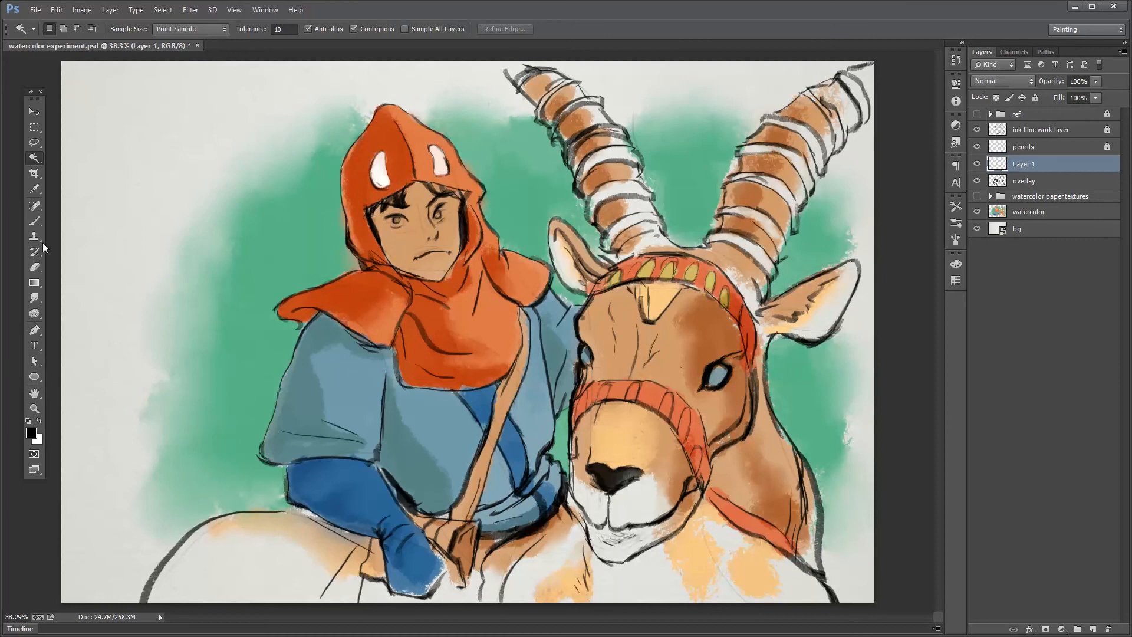
left_click(35, 283)
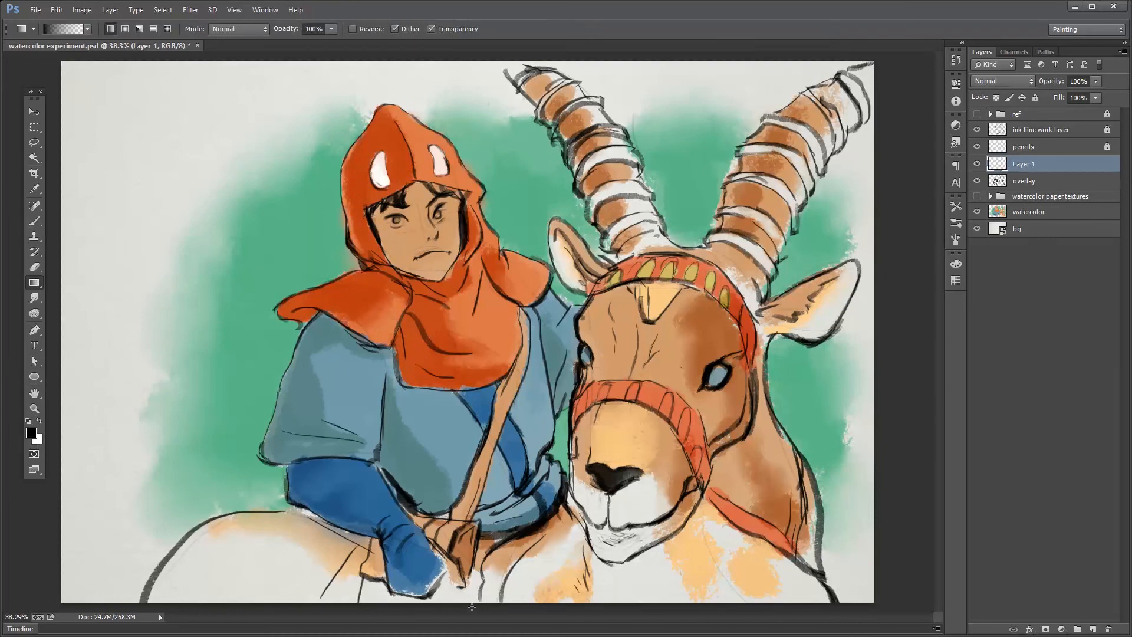
left_click_drag(471, 606, 476, 115)
left_click_drag(473, 59, 476, 74)
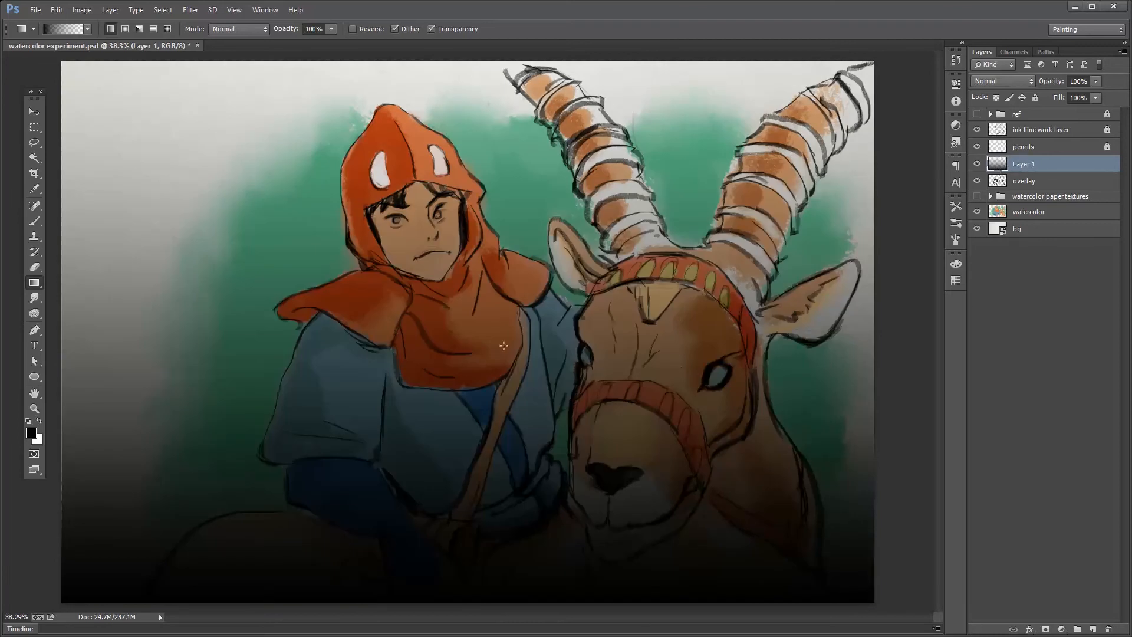
Redraw the gradient with the black-to-white preset, running from the canvas's bottom edge to its top edge
left_click(87, 30)
left_click(34, 56)
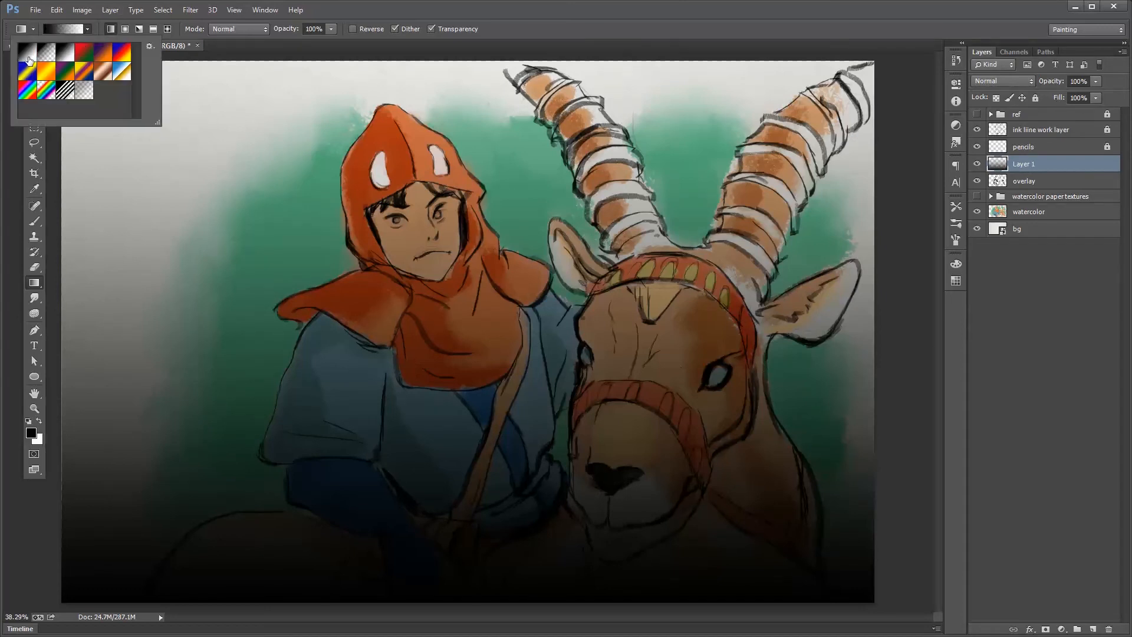
left_click(485, 604)
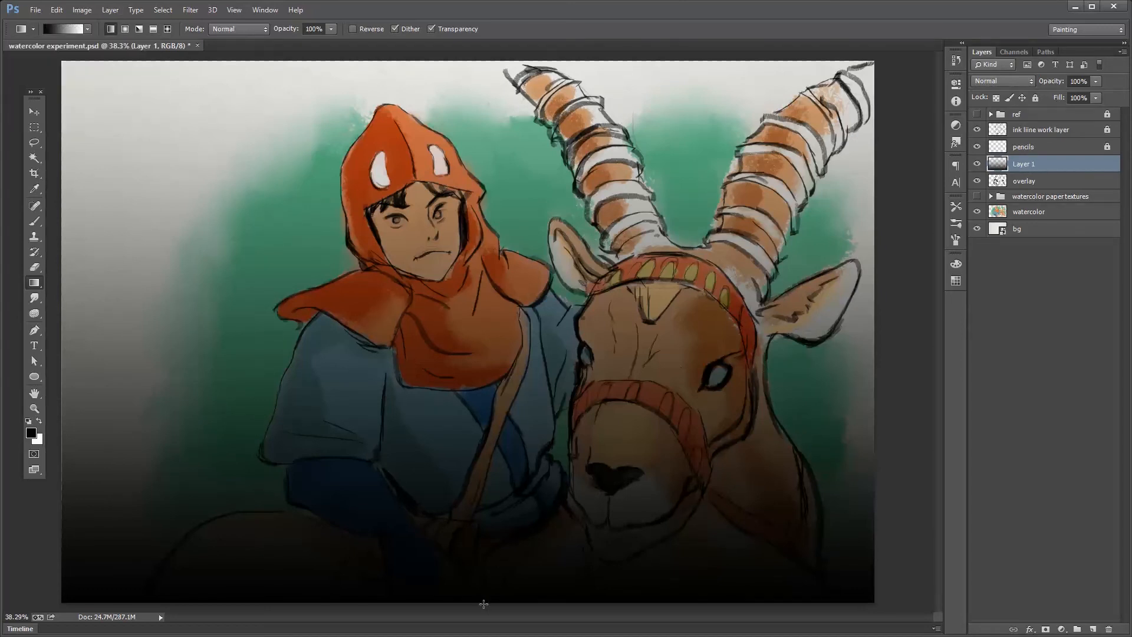
left_click_drag(483, 604, 485, 59)
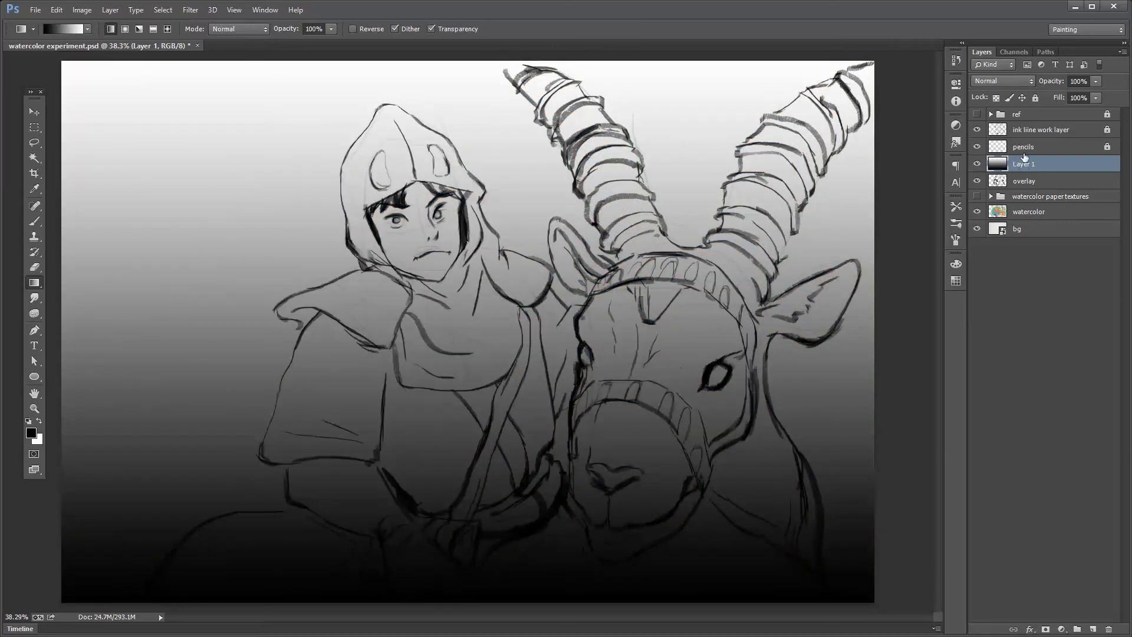
Move the gradient layer above the ink line work layer and set its blend mode to Soft Light
left_click_drag(1020, 166, 1026, 123)
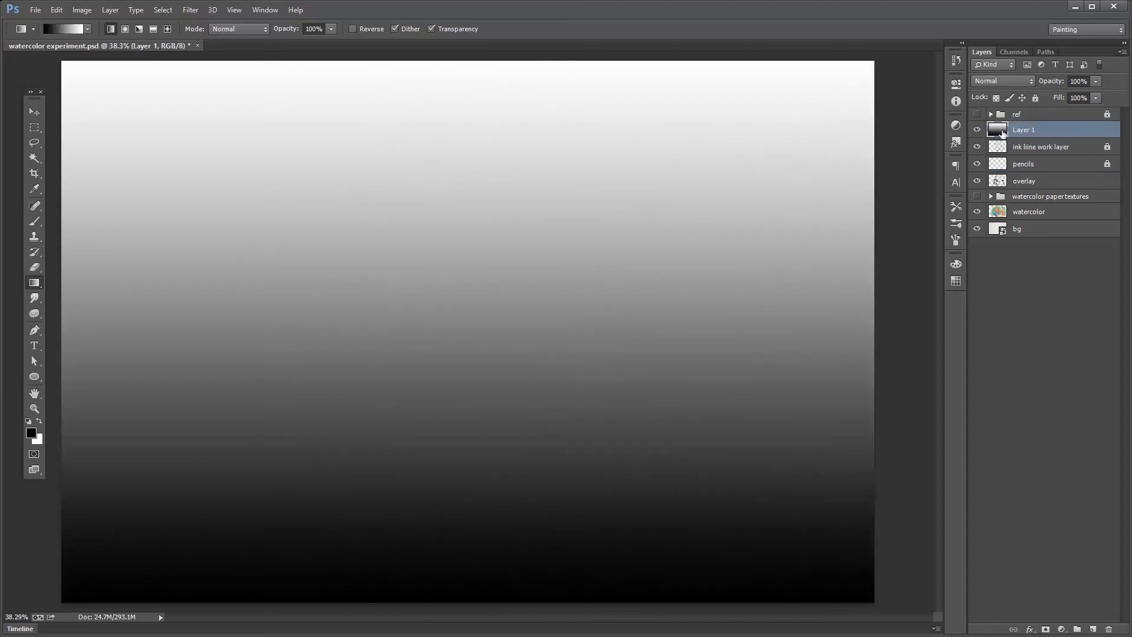
left_click(1000, 83)
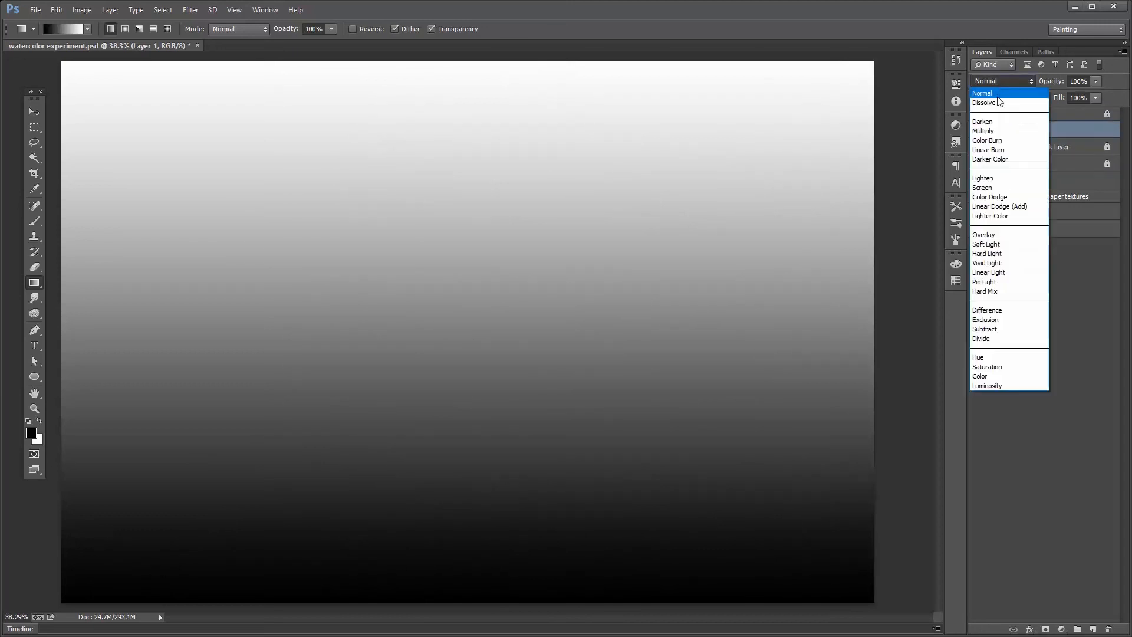
left_click(978, 245)
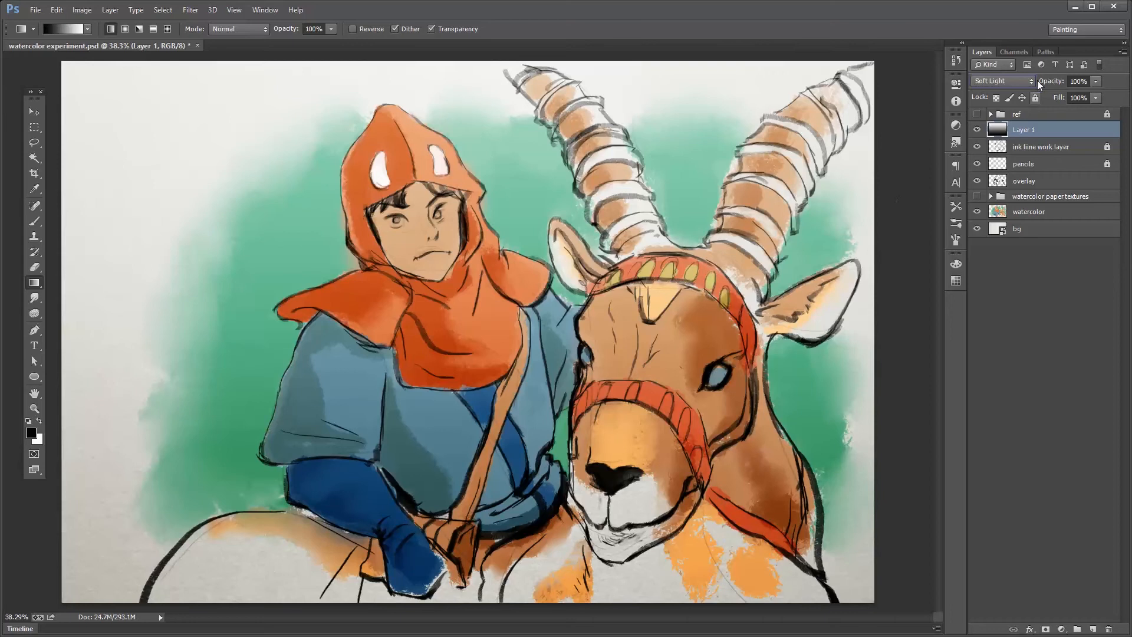
Try the Overlay blend mode on the gradient layer and return it to Soft Light
left_click(1015, 80)
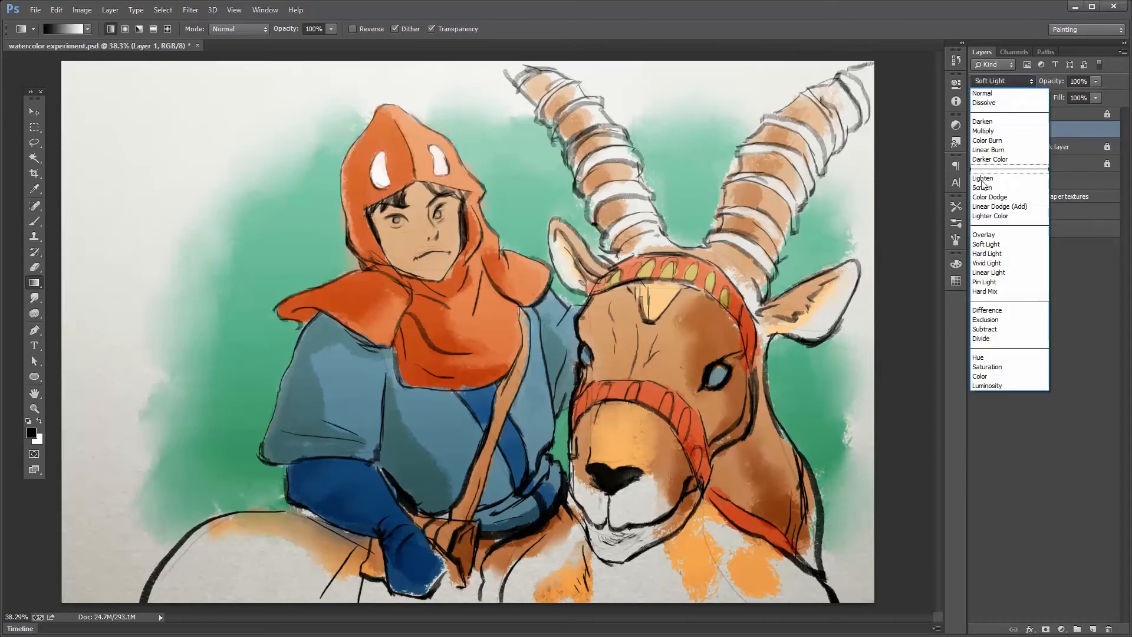
left_click(987, 239)
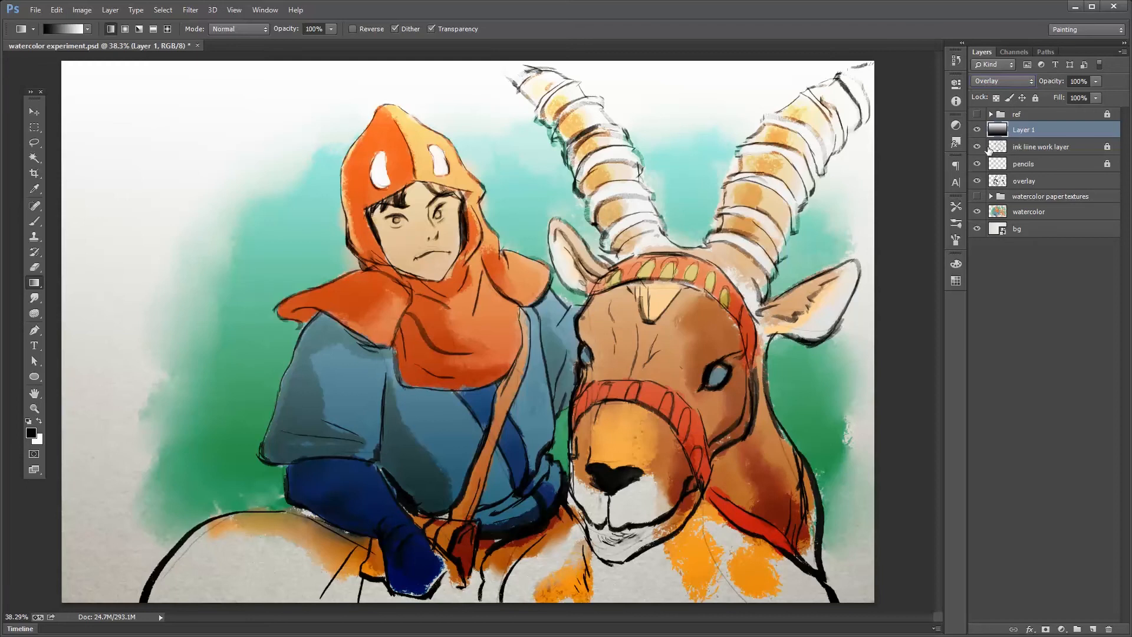
left_click(1002, 80)
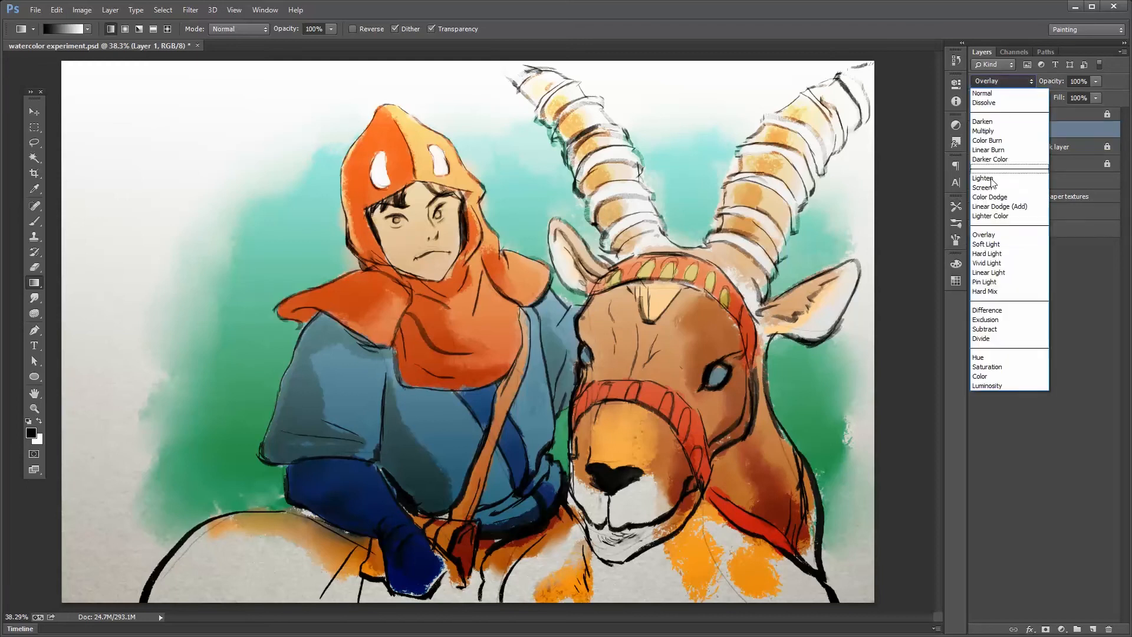
left_click(994, 247)
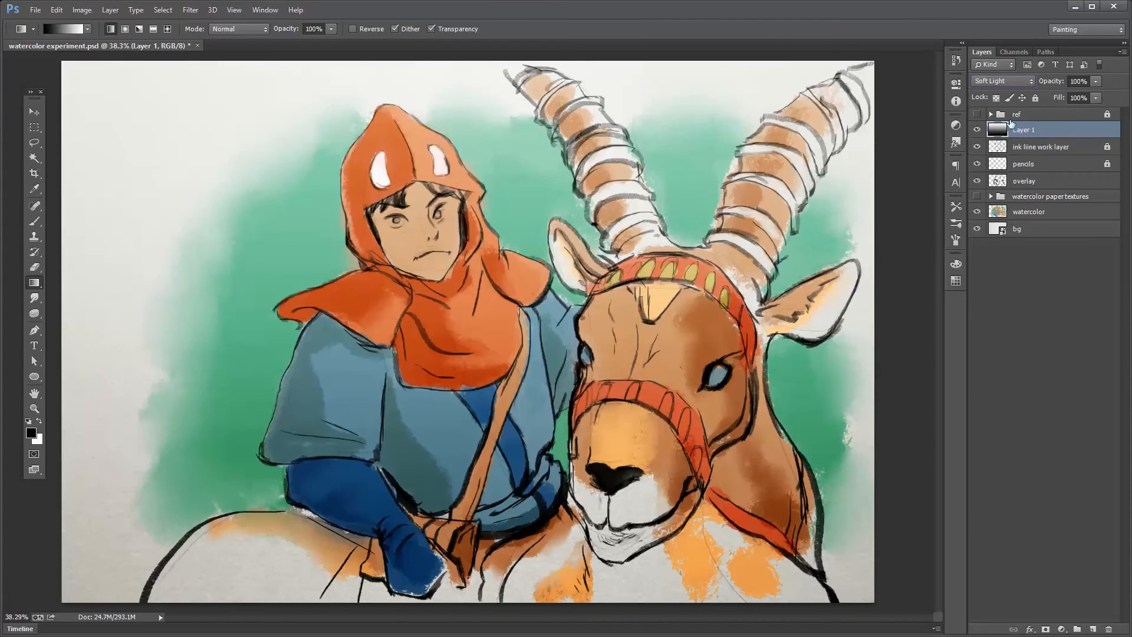
Lower the gradient layer's opacity to 48% and toggle its visibility to compare the painting with and without it
left_click(1093, 83)
left_click_drag(1059, 94, 1048, 94)
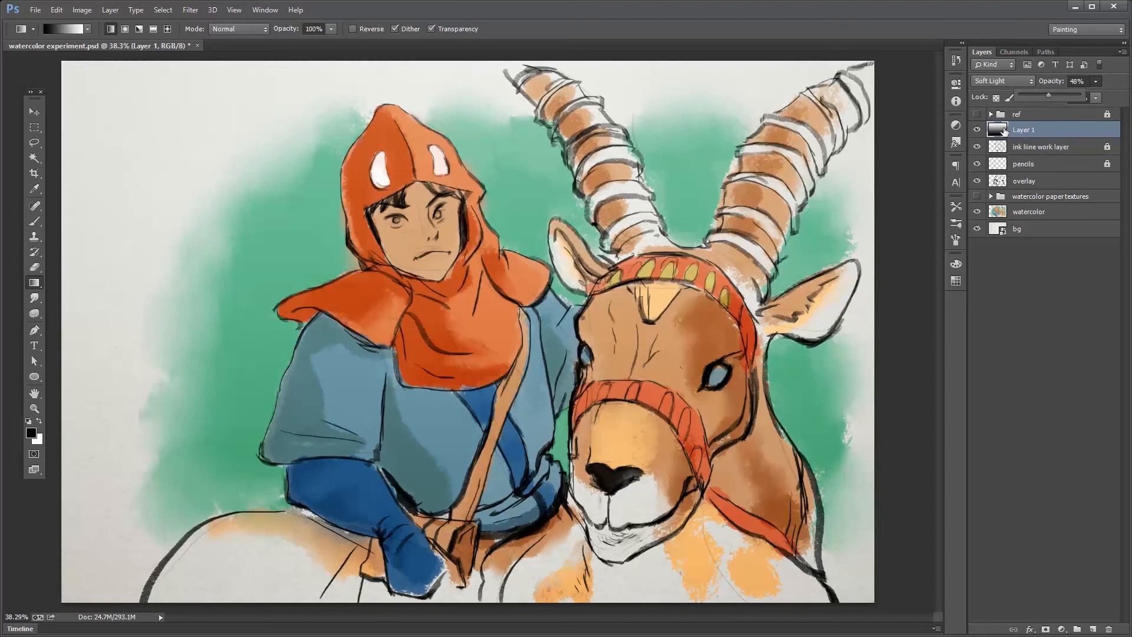
left_click(976, 131)
left_click(977, 130)
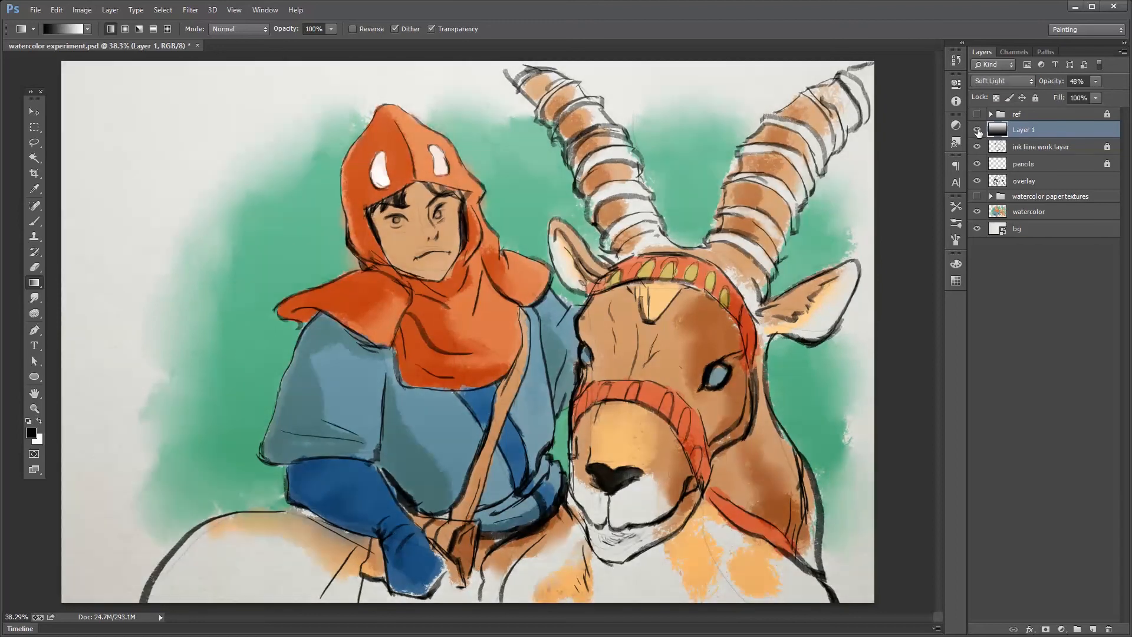
left_click(977, 130)
left_click(977, 131)
left_click(977, 131)
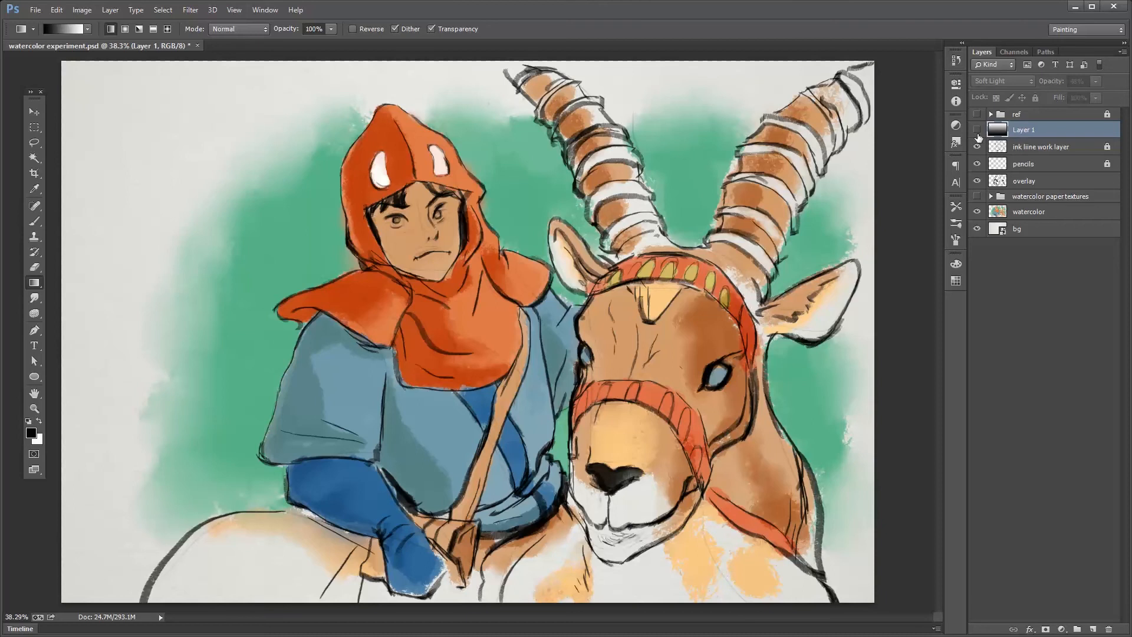
left_click(977, 131)
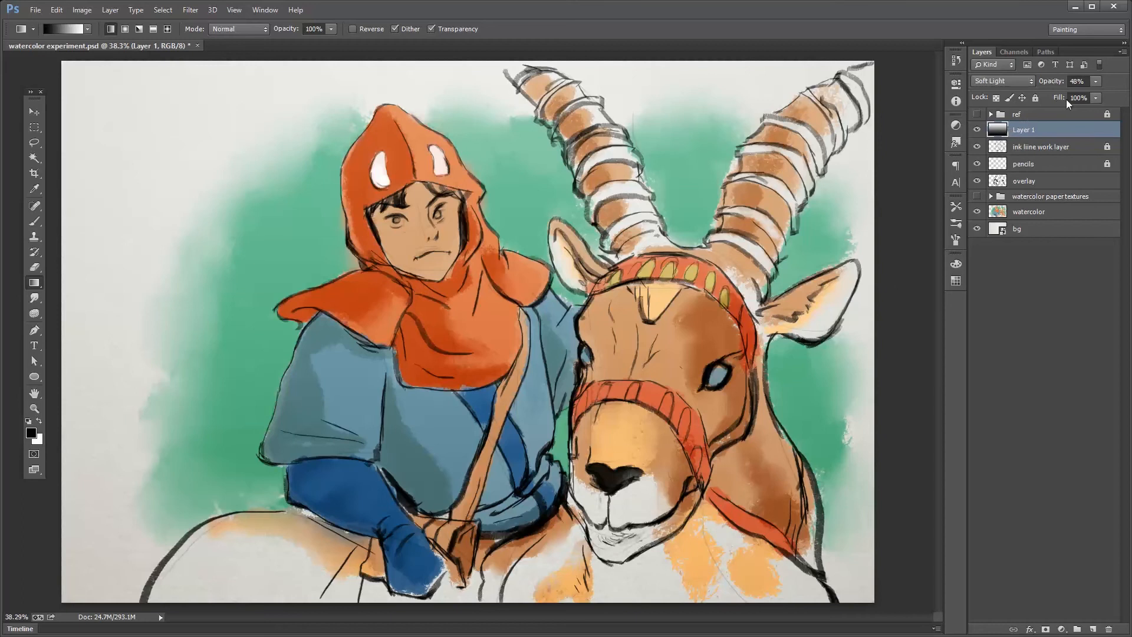
Reduce the gradient layer's opacity to 31% and delete the layer
left_click(1096, 83)
left_click_drag(1045, 94, 1038, 95)
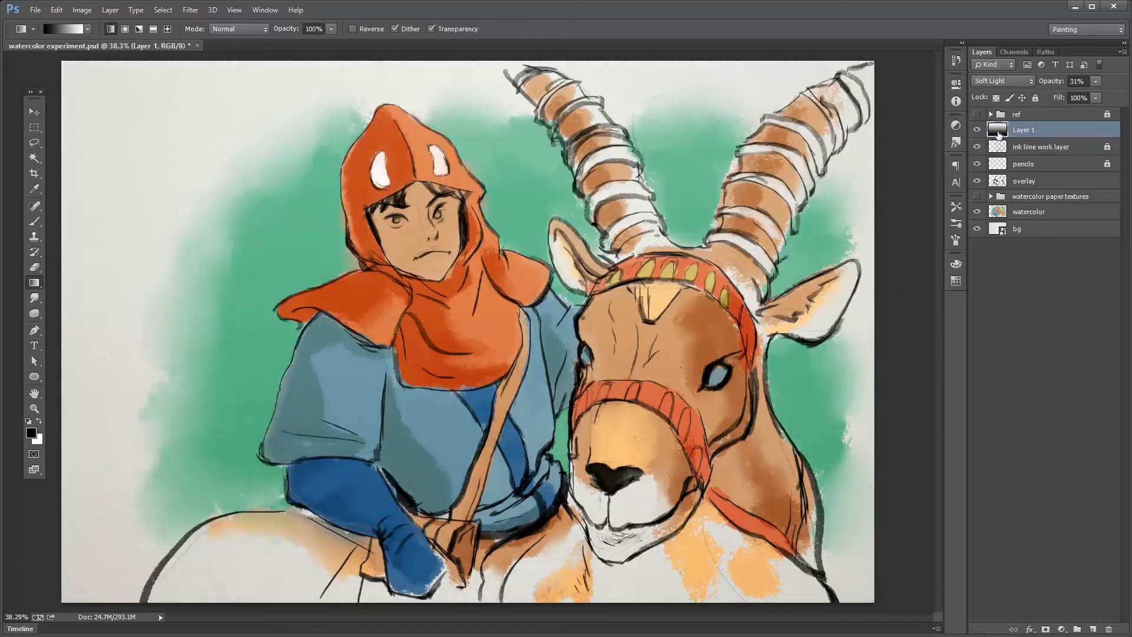
key("Delete")
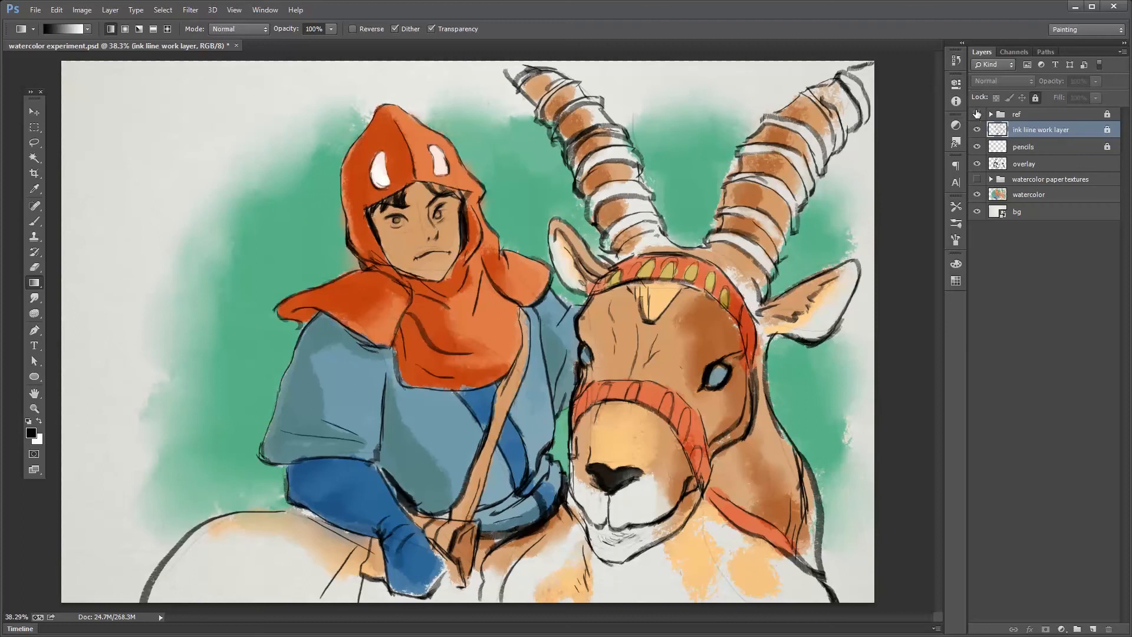
Rename the overlay layer above the watercolor paper textures group to "shadows"
left_click(976, 179)
left_click(1014, 168)
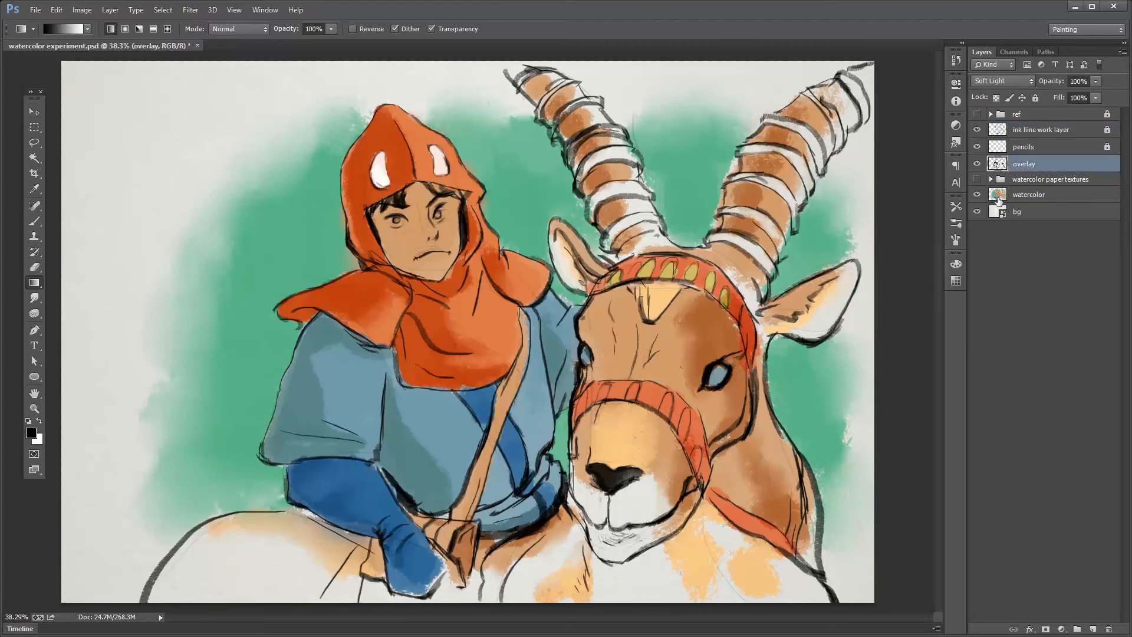
left_click(998, 200)
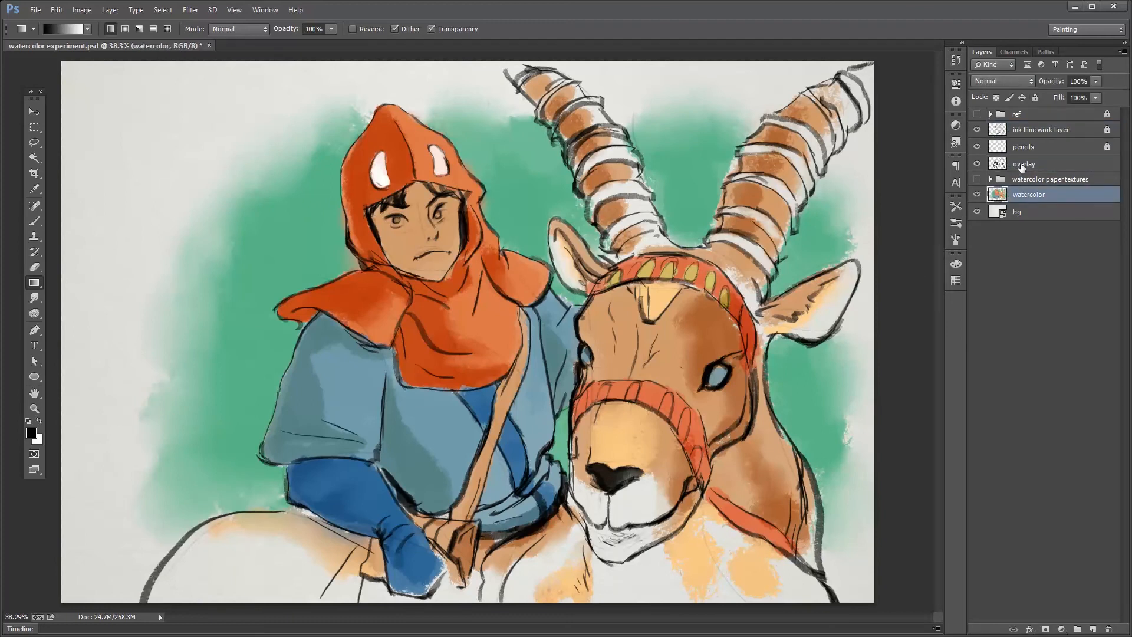
left_click(1020, 170)
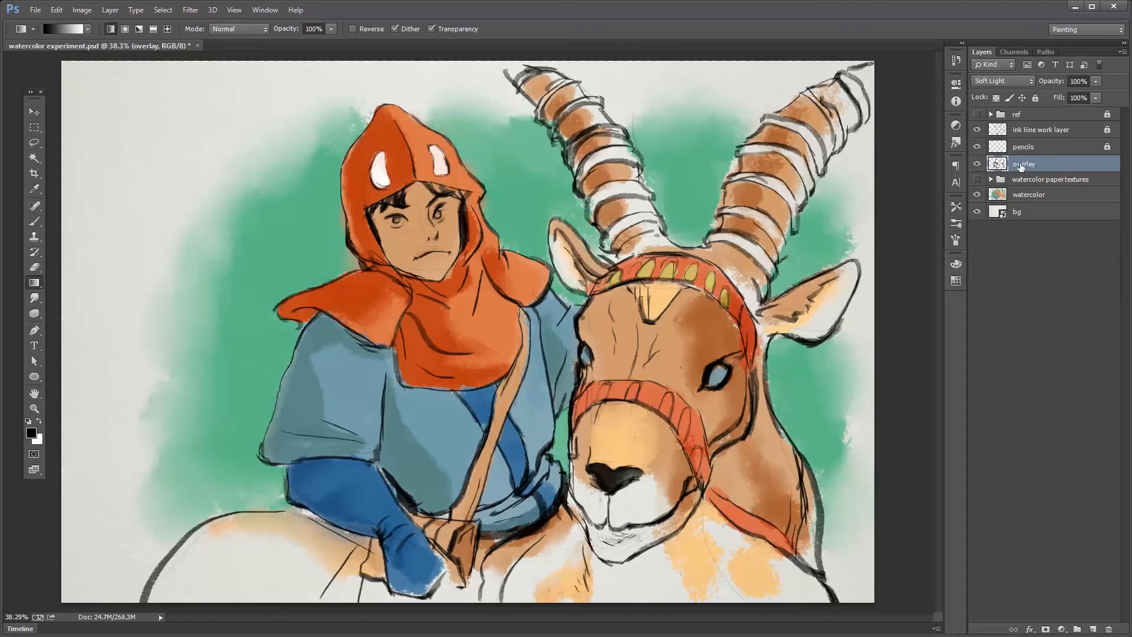
double_click(1026, 165)
type("shadows")
key("Return")
Switch the shadows layer to Normal blending to examine its black shading, show the ref group, and return the layer to Soft Light
left_click(987, 84)
left_click(985, 92)
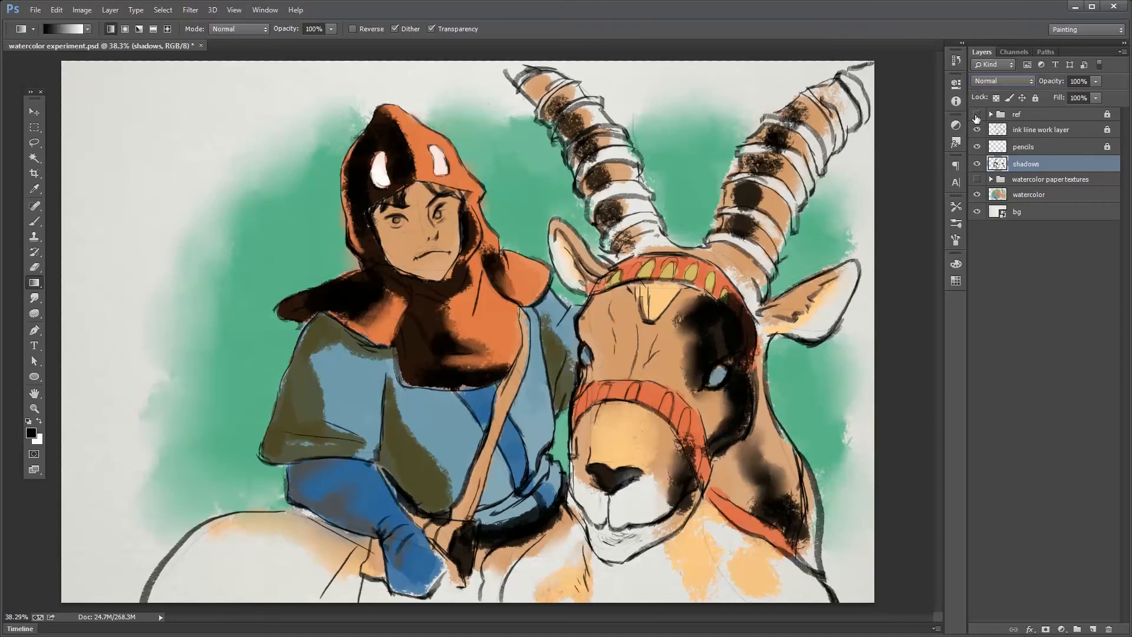
left_click(975, 114)
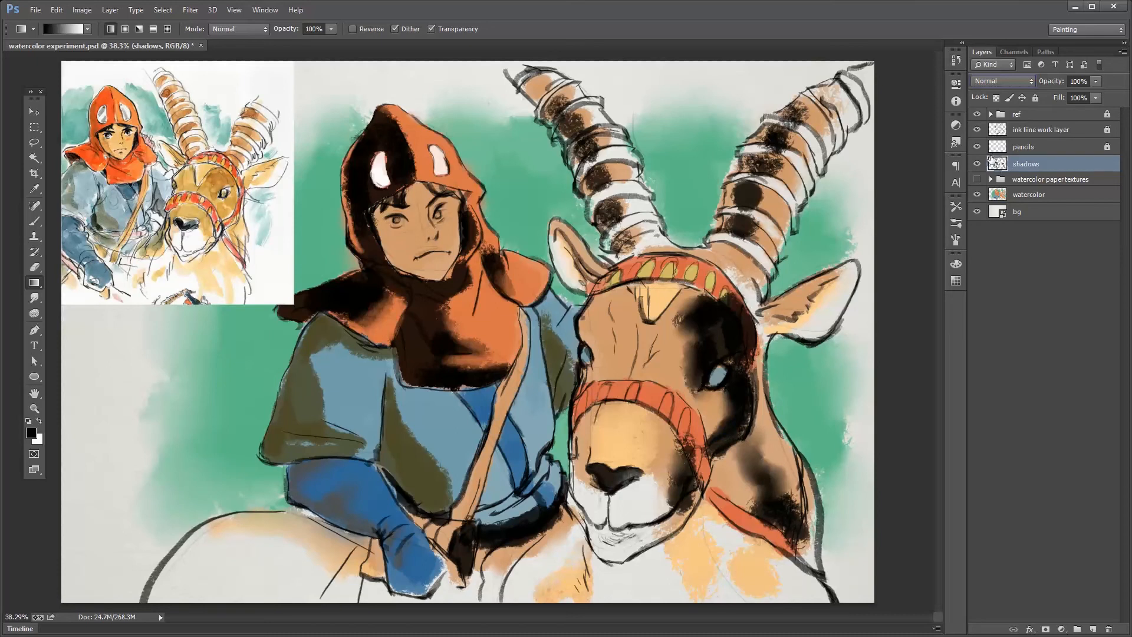
left_click(999, 81)
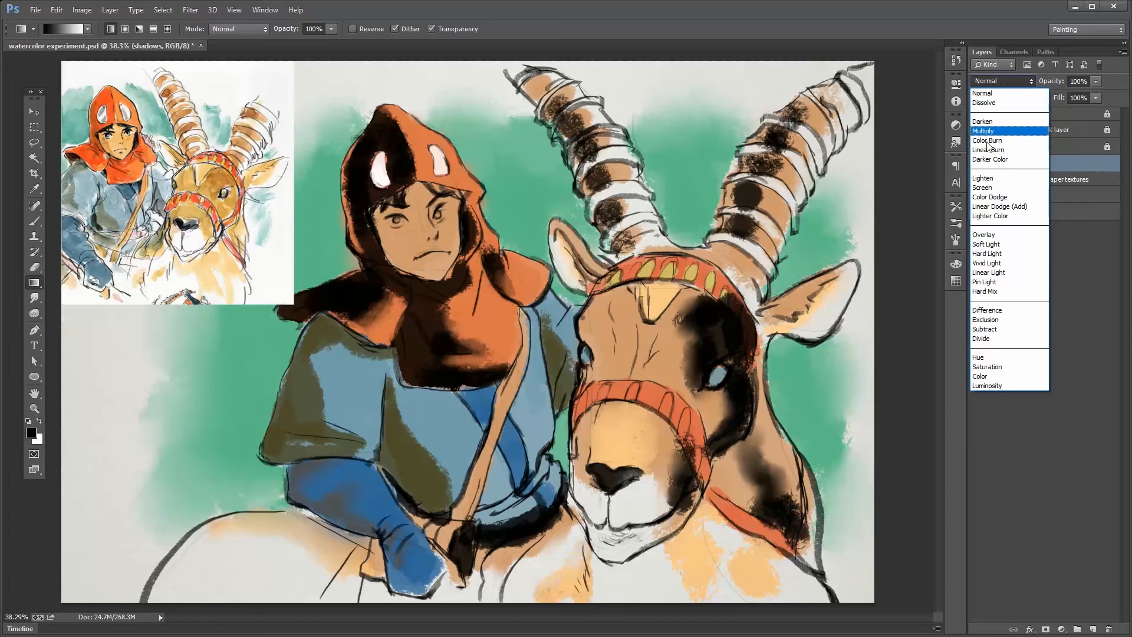
left_click(985, 244)
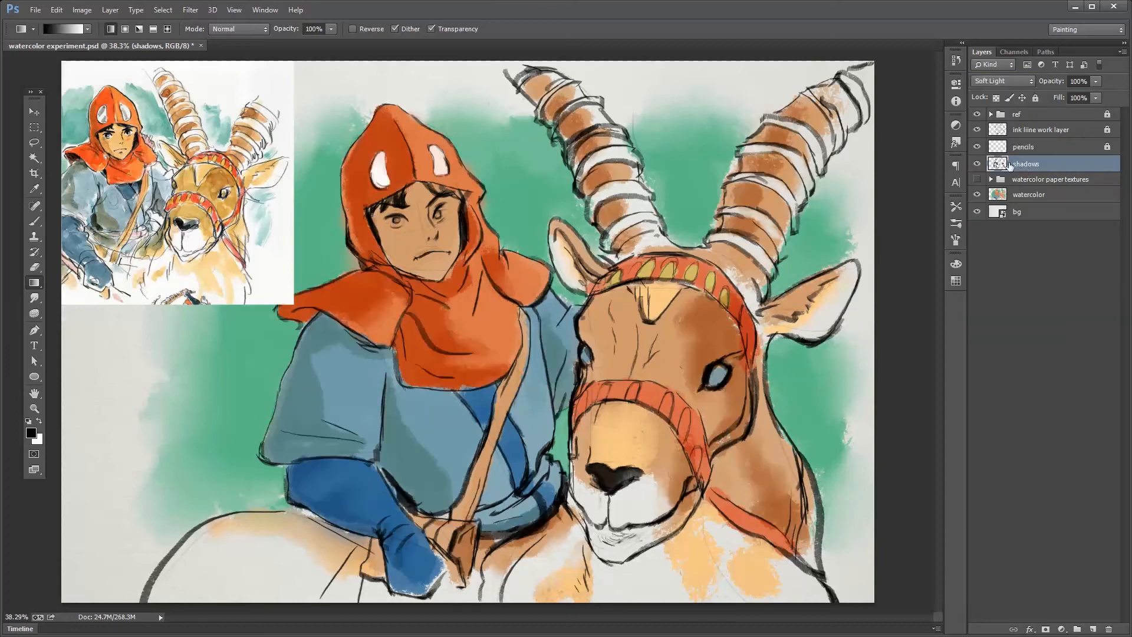
Unlock the pencils layer and the ink line work layer
left_click(1006, 147)
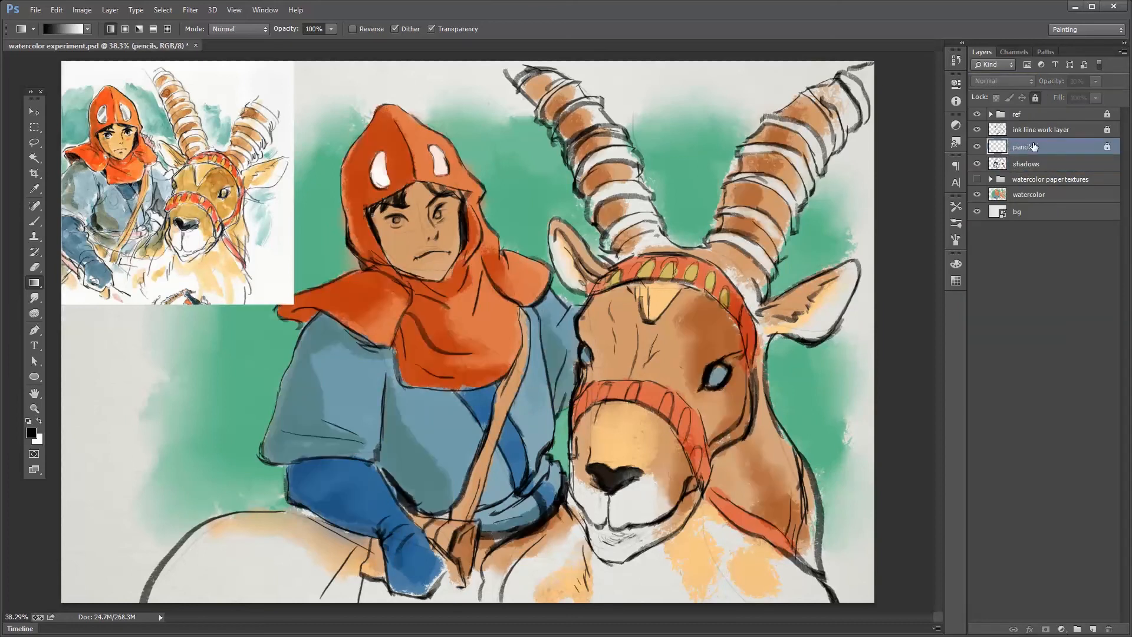
left_click(1035, 98)
left_click(991, 82)
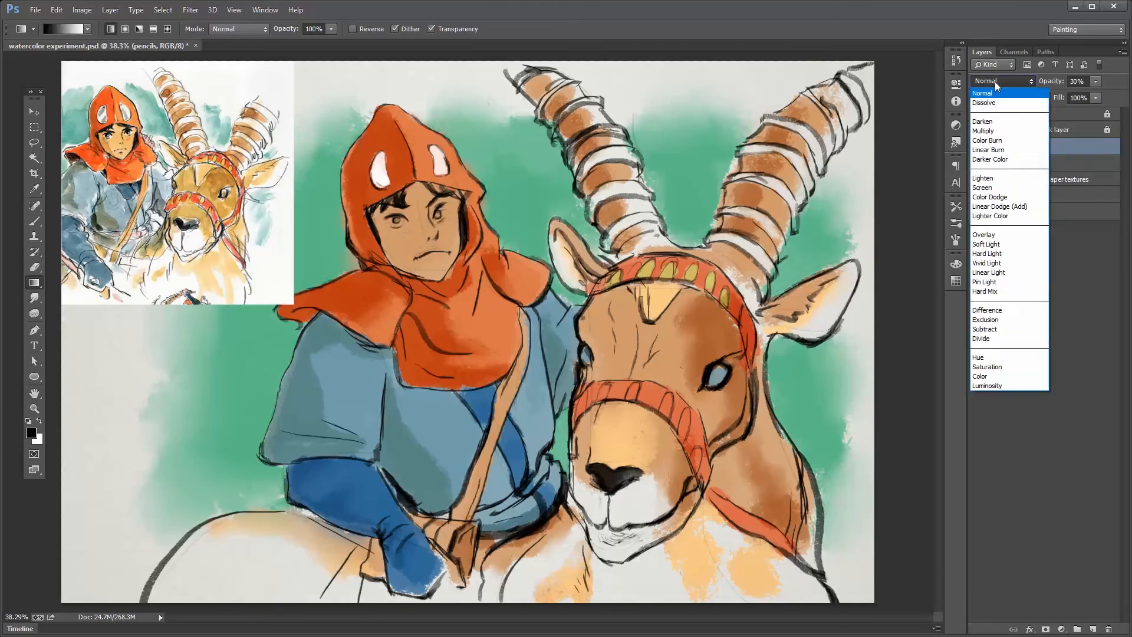
left_click(1076, 148)
left_click(1008, 131)
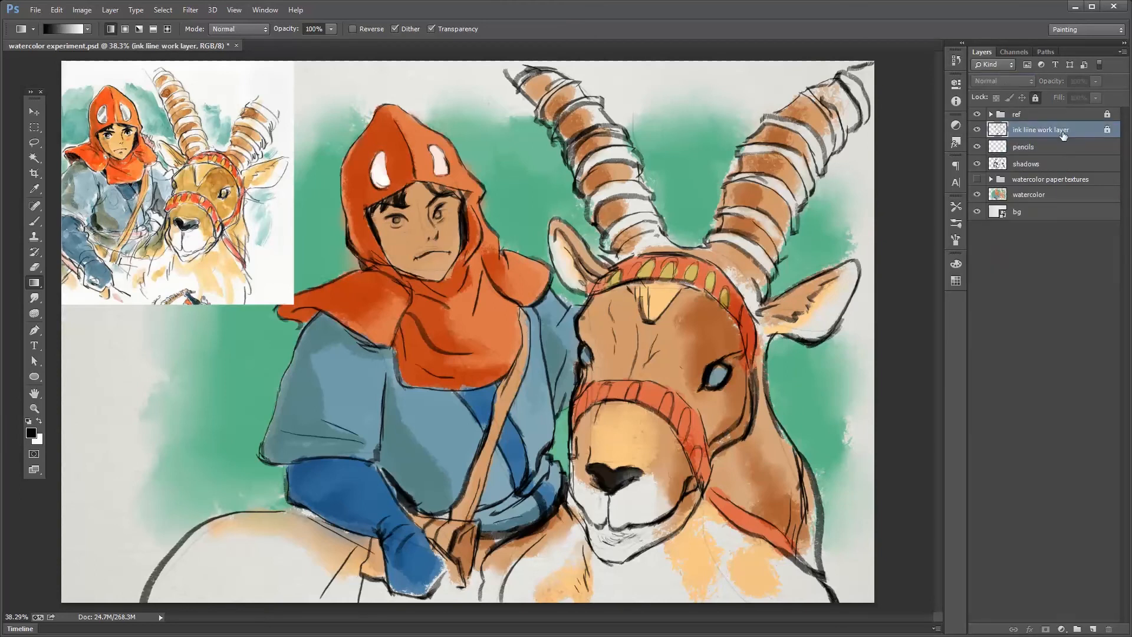
left_click(1035, 98)
Try the Overlay blend mode on the ink line work layer and return it to Normal
left_click(1011, 83)
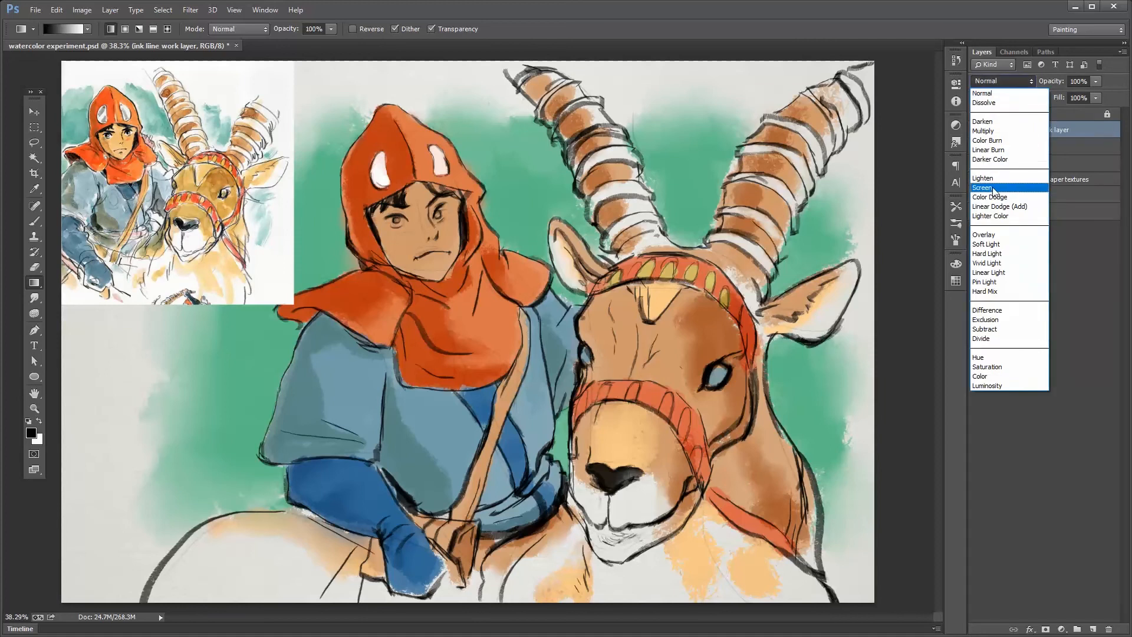
left_click(993, 234)
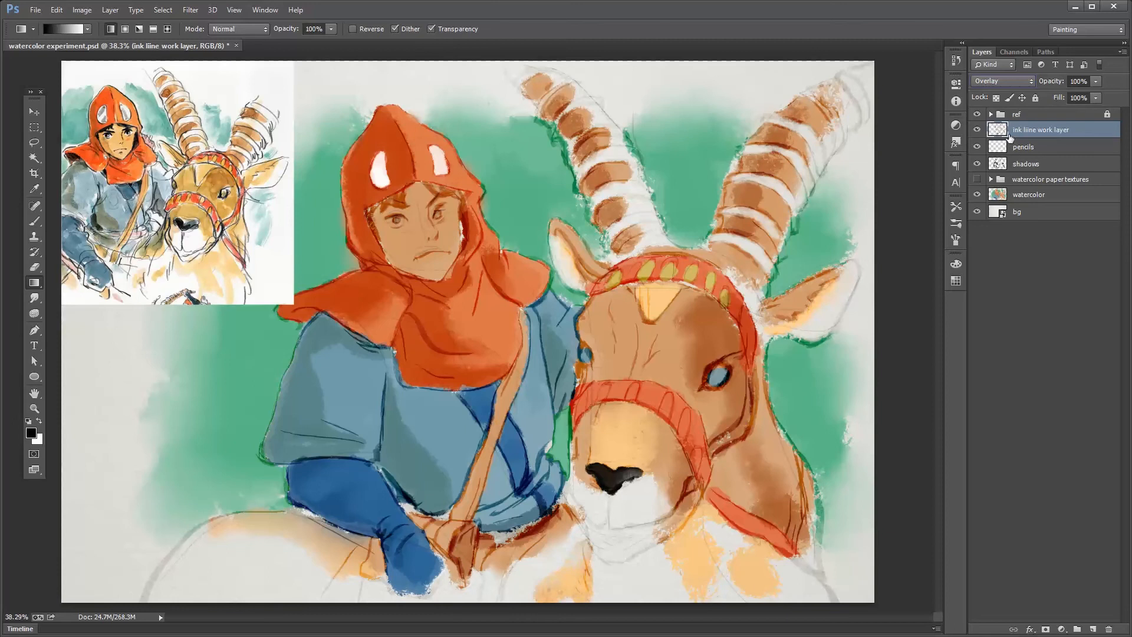
left_click(999, 83)
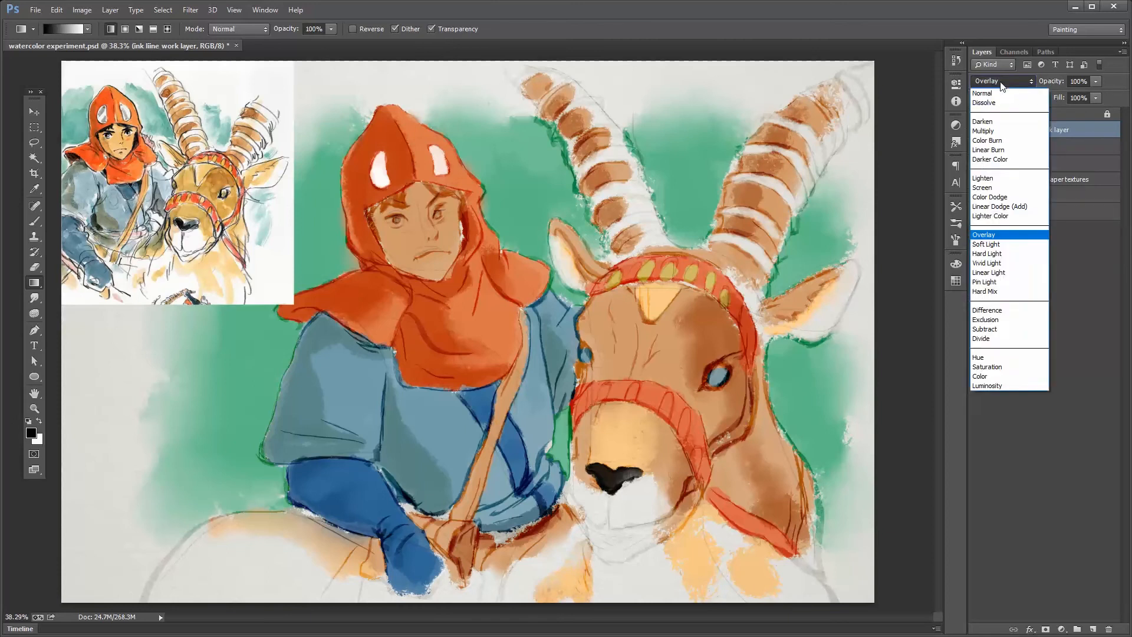
left_click(999, 83)
left_click(999, 83)
left_click(996, 94)
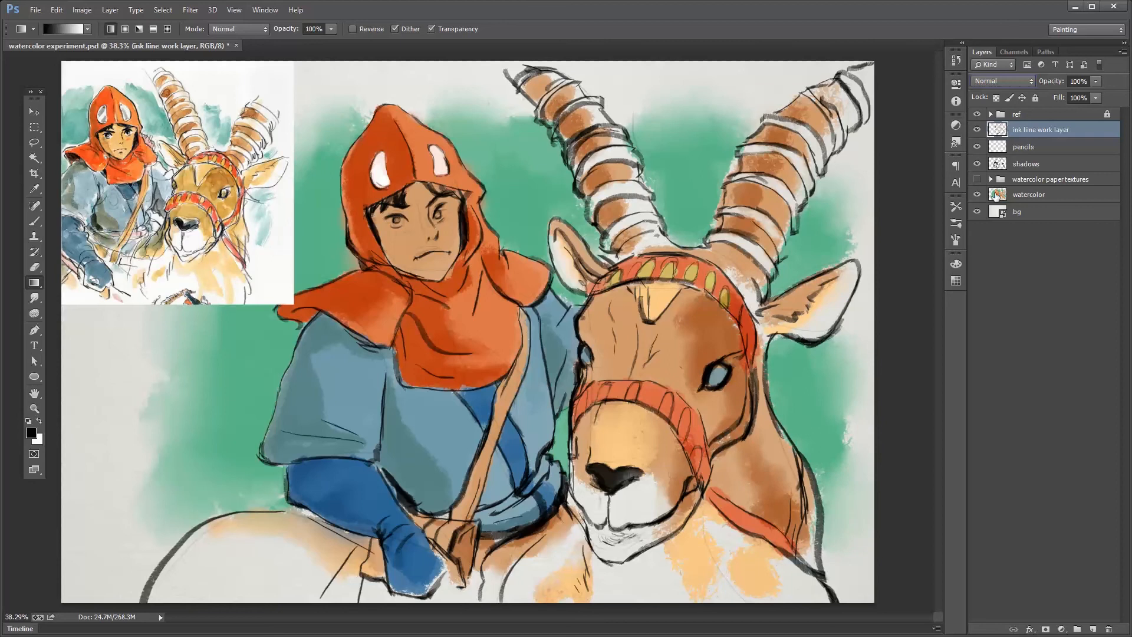
Select the bg layer, hide the ref group and examine the paper texture up close around the green background and the rider's hood
left_click(994, 217)
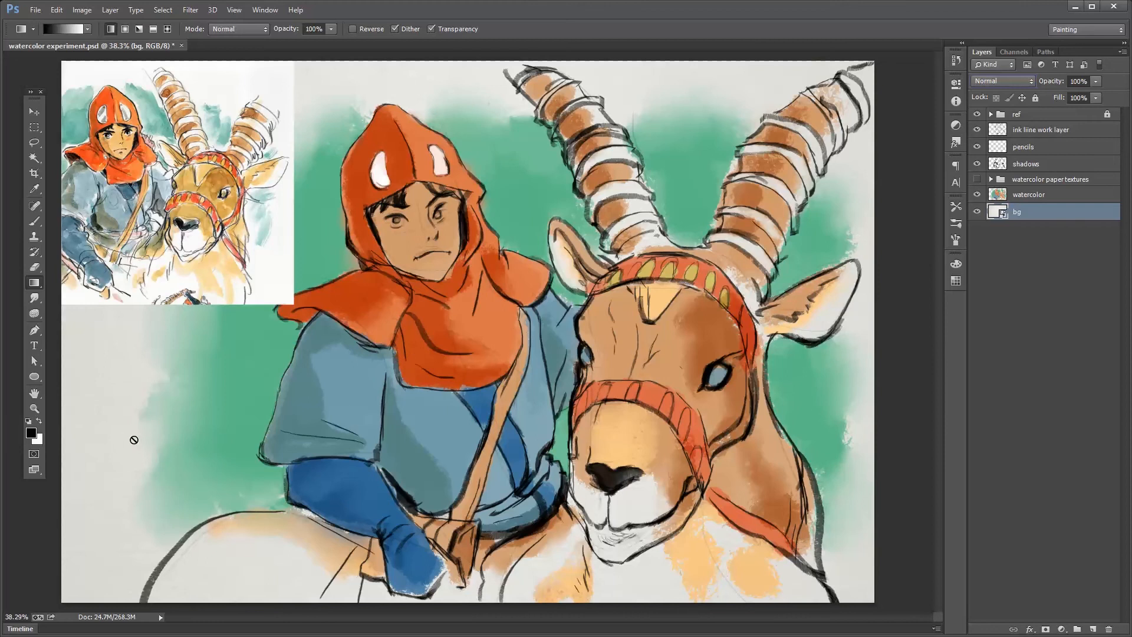
left_click(976, 113)
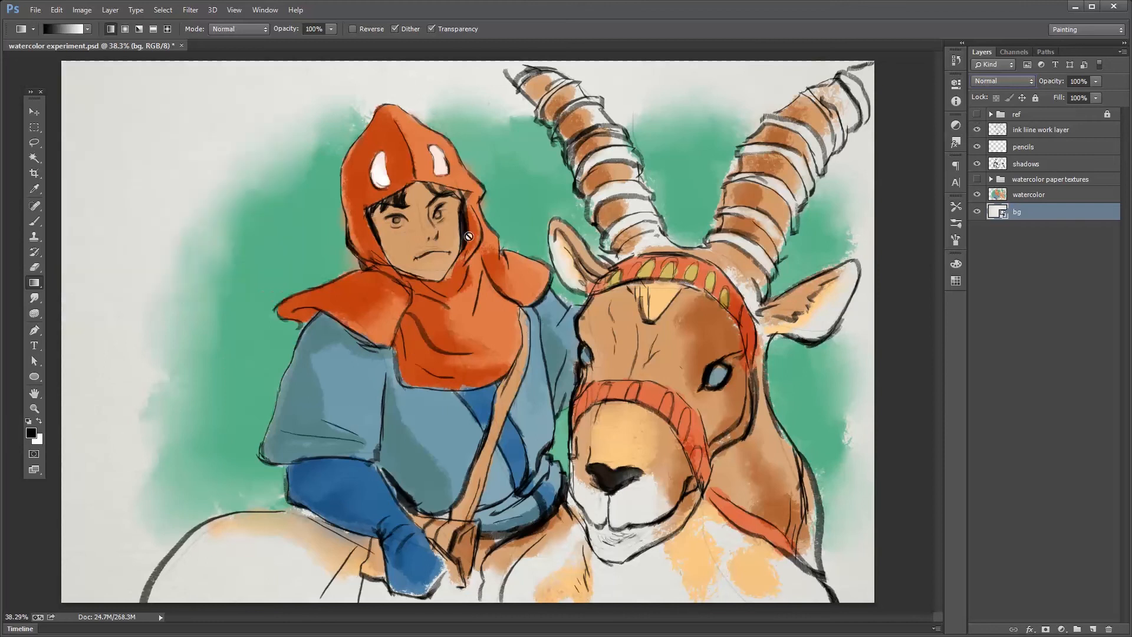
left_click_drag(149, 215, 232, 214)
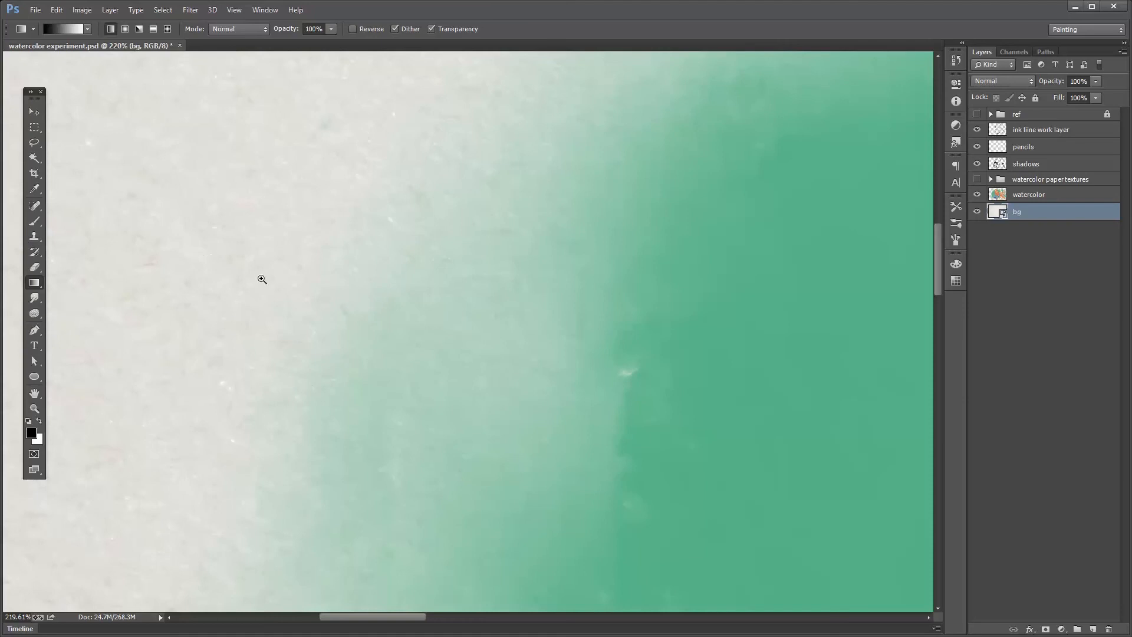
left_click_drag(708, 311, 405, 230)
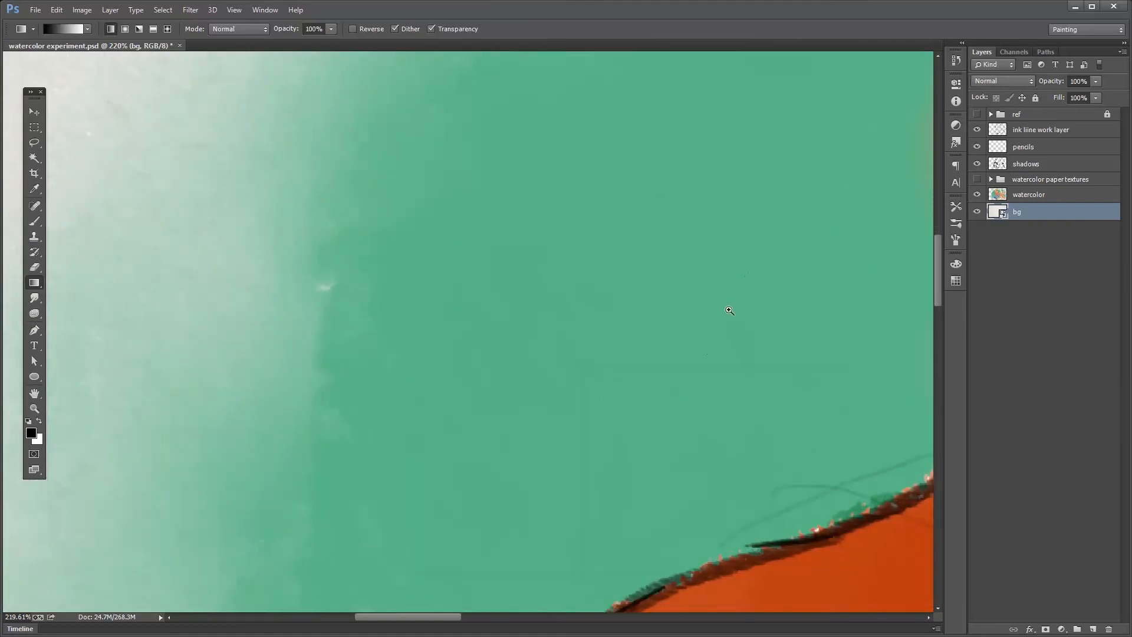
left_click_drag(748, 316, 586, 282)
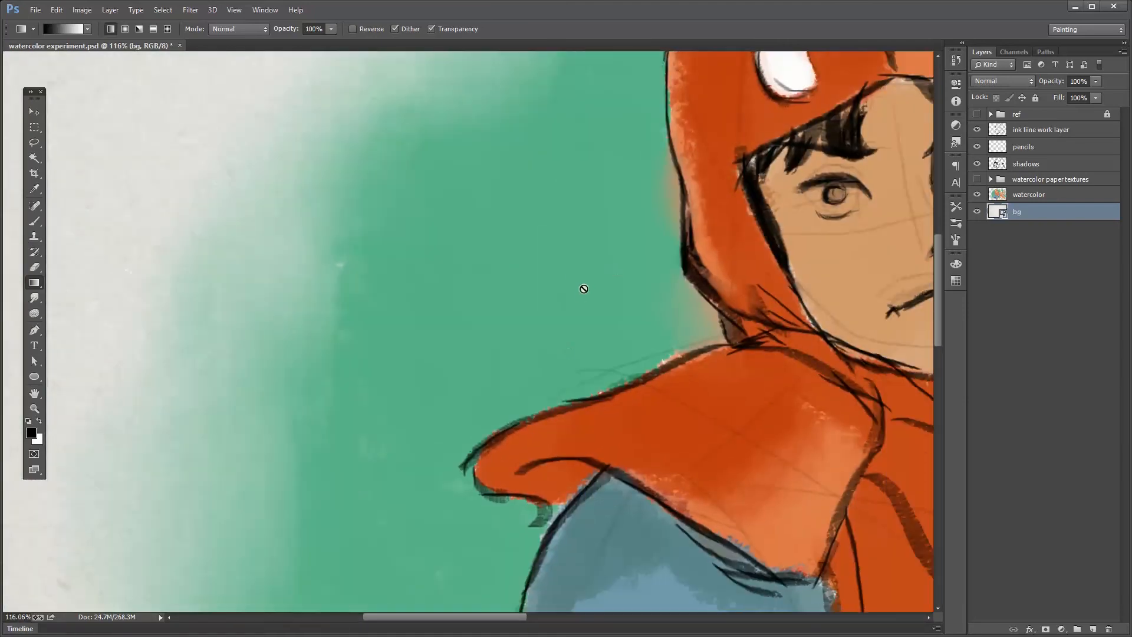
left_click_drag(316, 230, 356, 314)
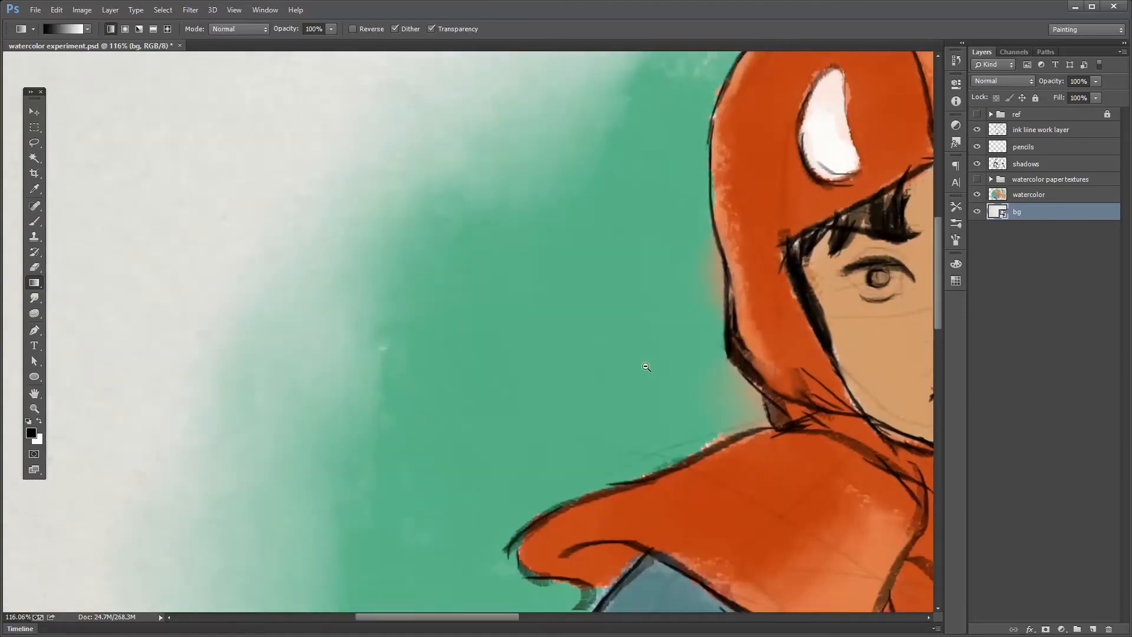
left_click_drag(646, 362, 410, 270)
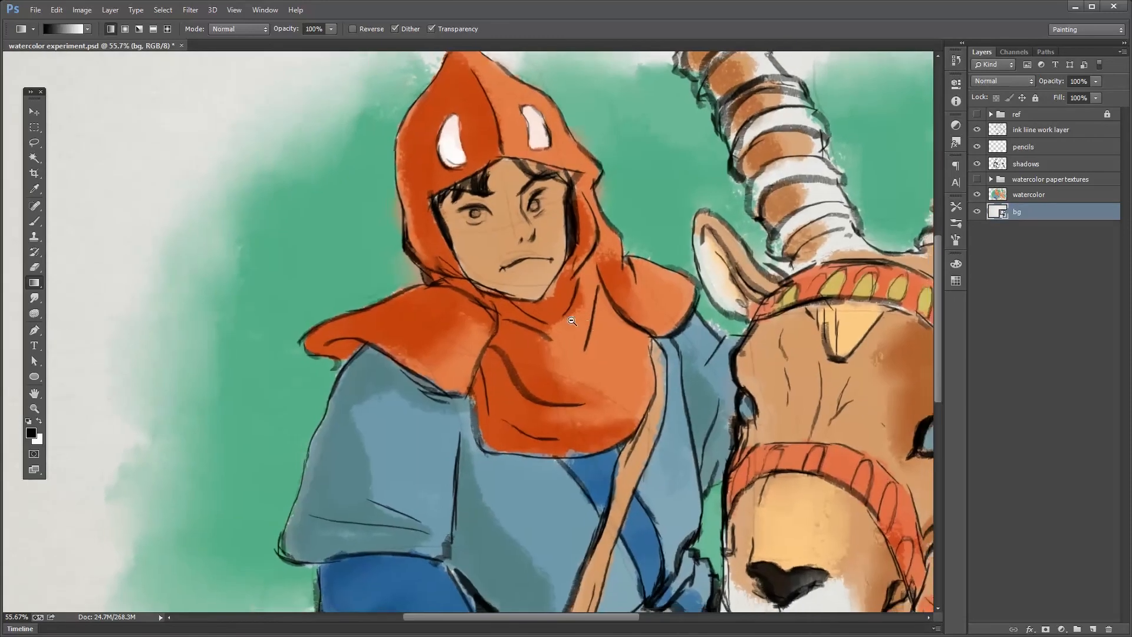
left_click_drag(625, 219, 589, 224)
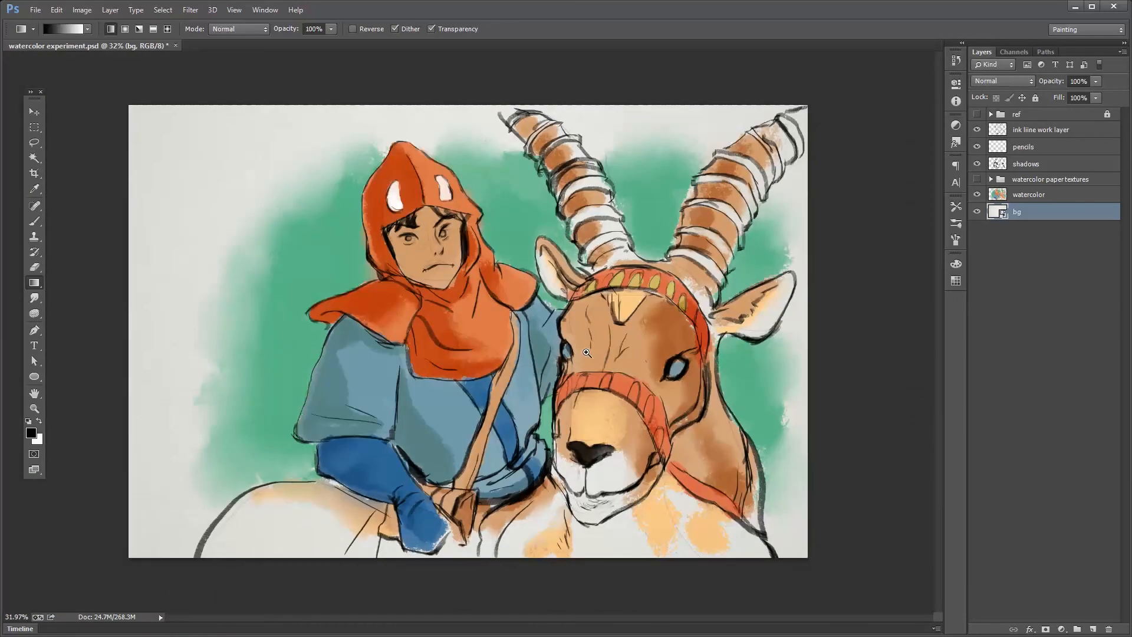
left_click_drag(588, 354, 602, 349)
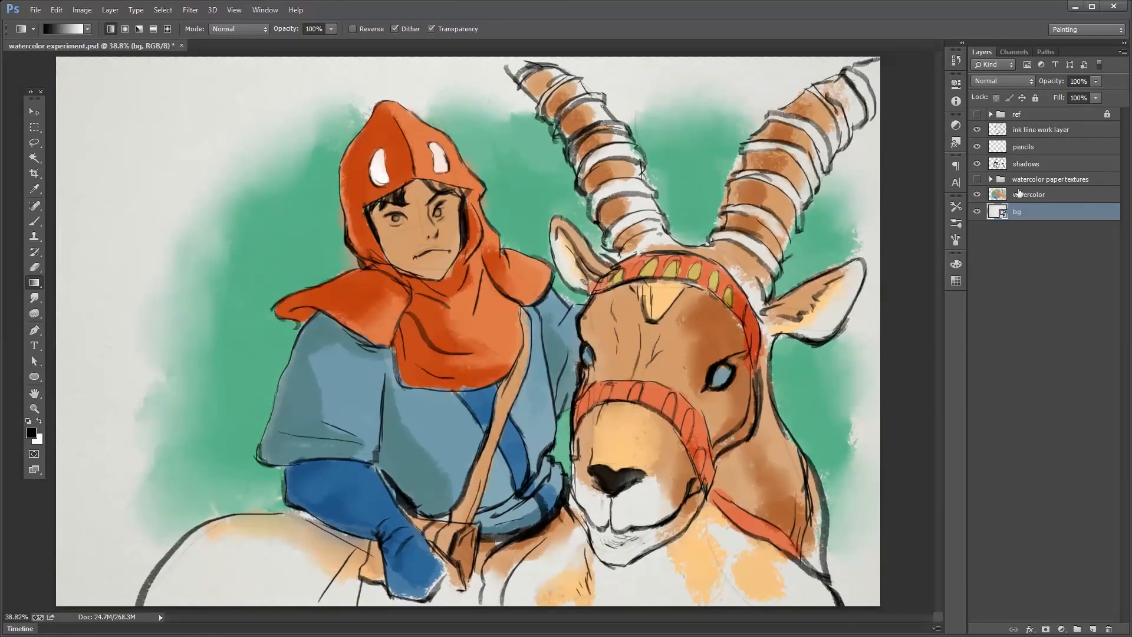
Duplicate the watercolor paper layer from the textures group above the ink line work layer and set the copy to Soft Light
left_click(990, 179)
left_click(1007, 213)
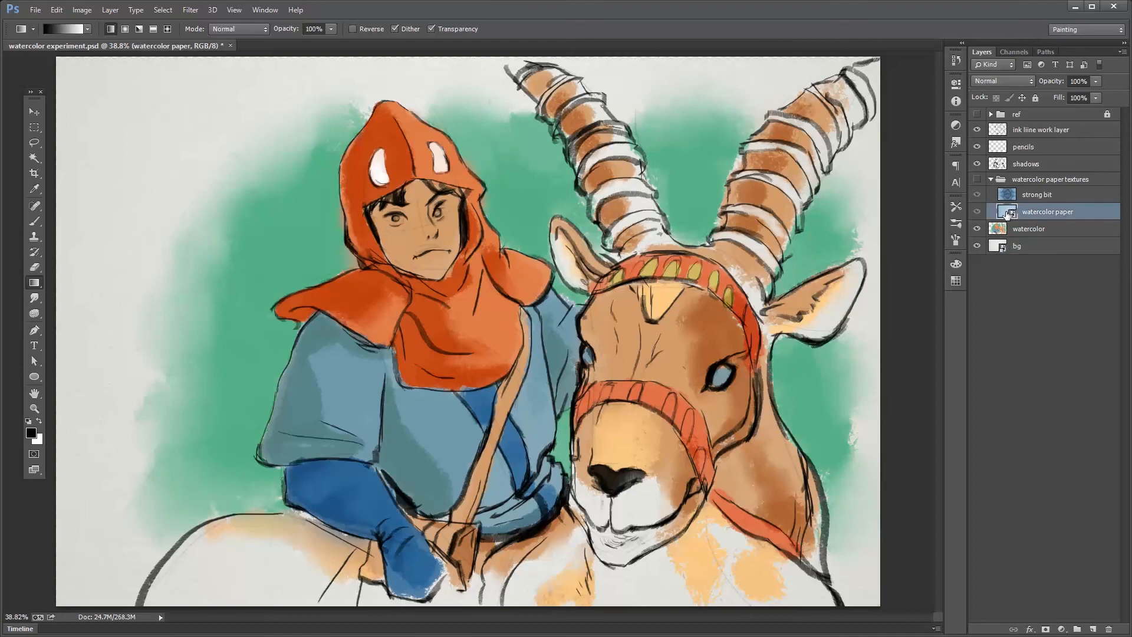
left_click_drag(1005, 213, 1022, 126)
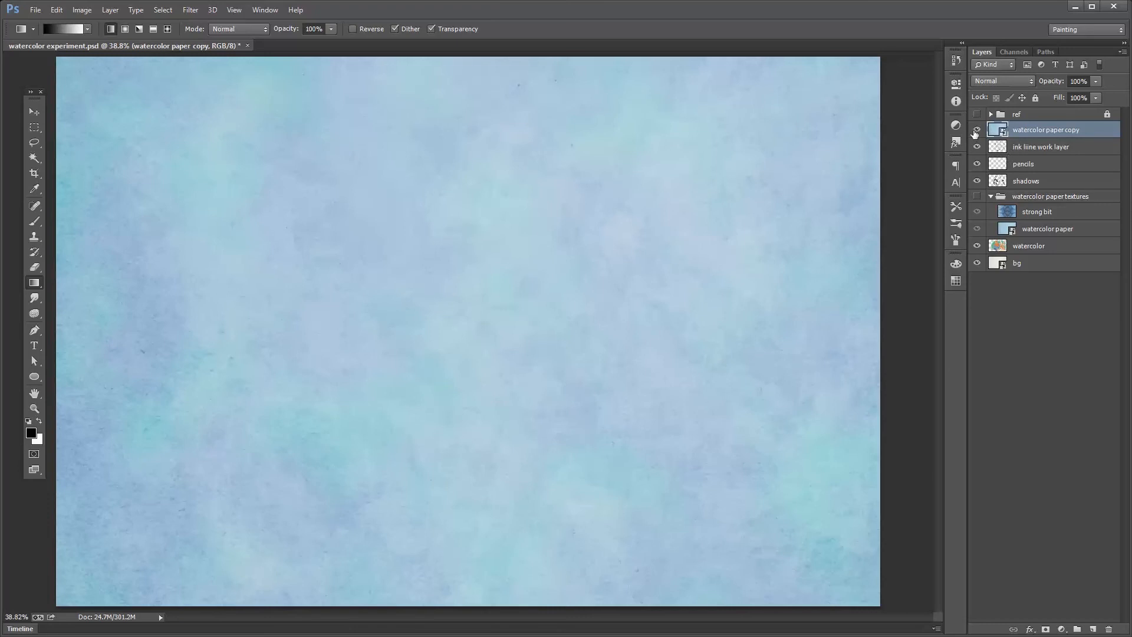
left_click(996, 83)
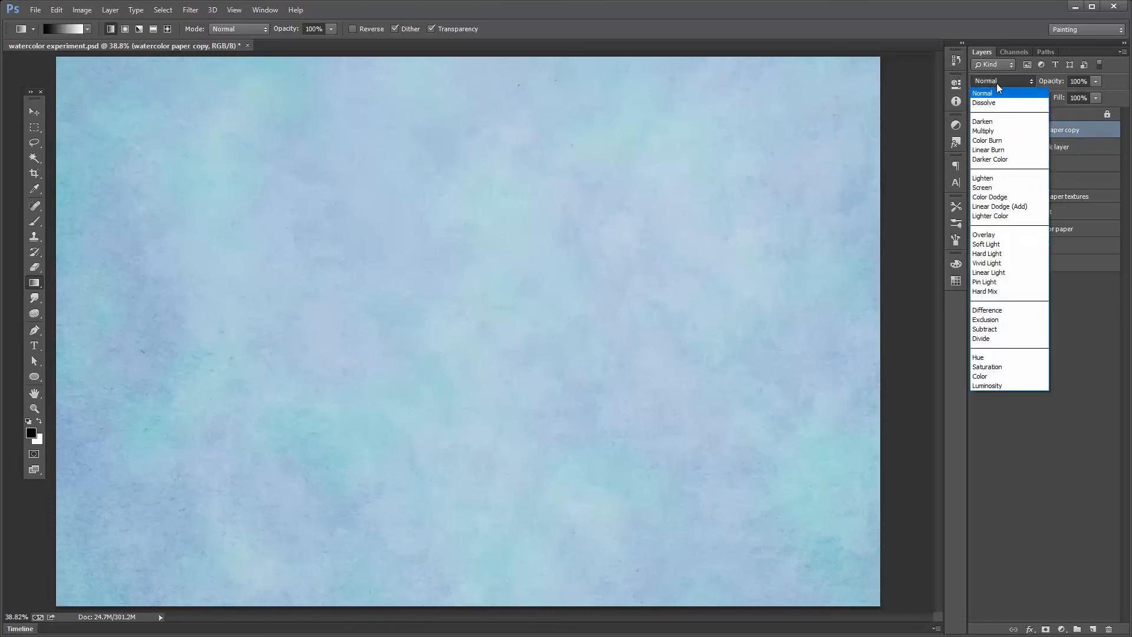
left_click(986, 244)
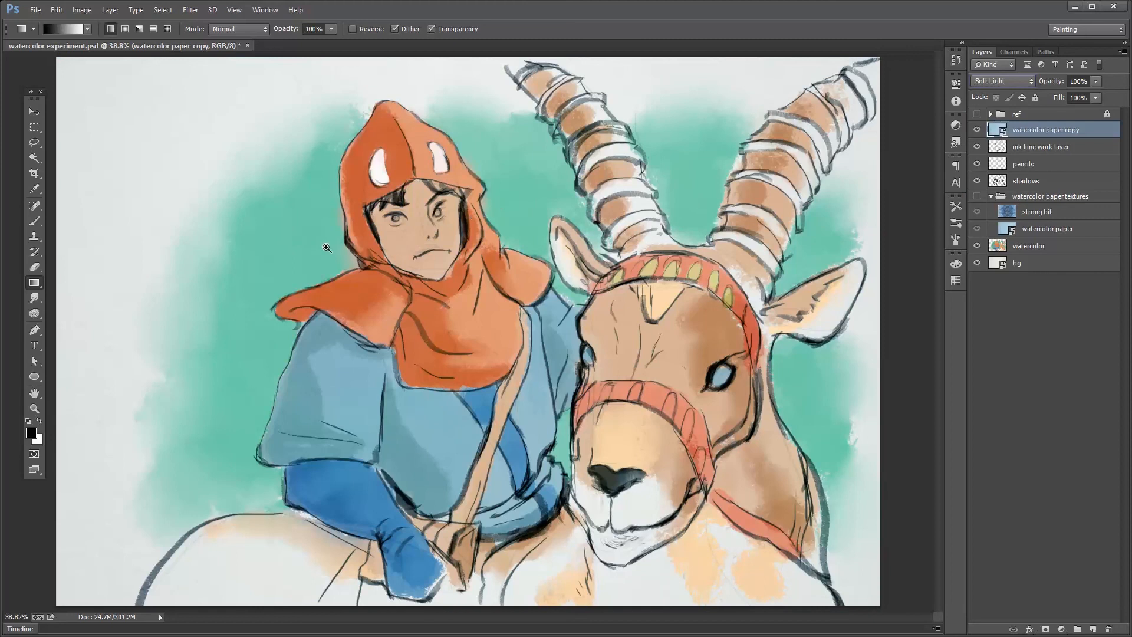
Examine the paper texture over the green background up close and rasterize all layers
left_click_drag(306, 254, 697, 442)
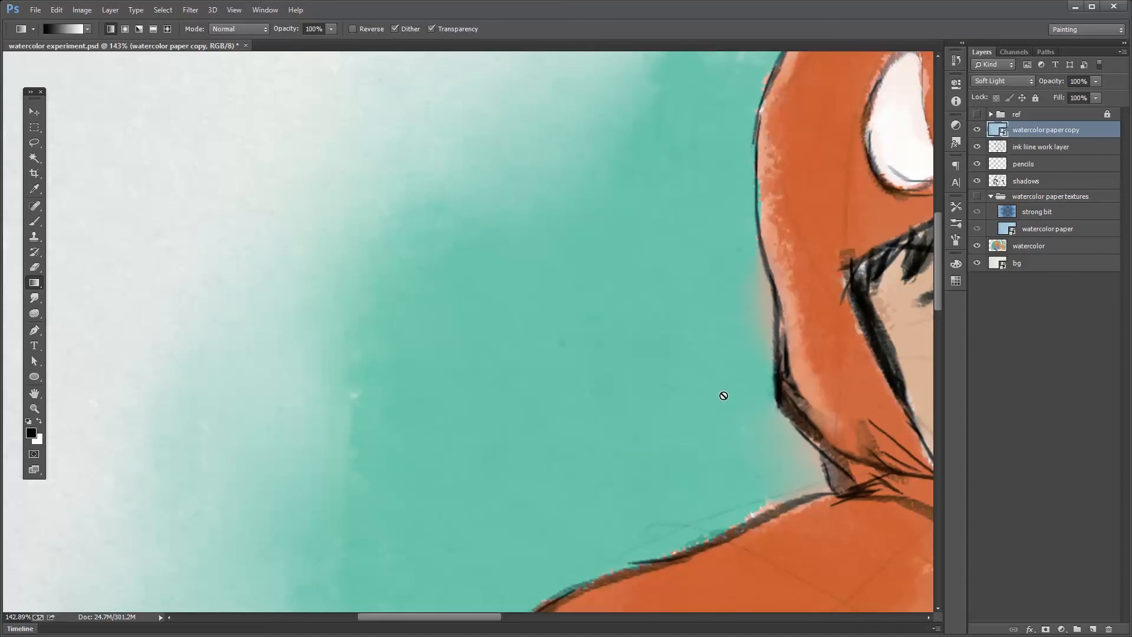
left_click_drag(752, 403, 563, 333)
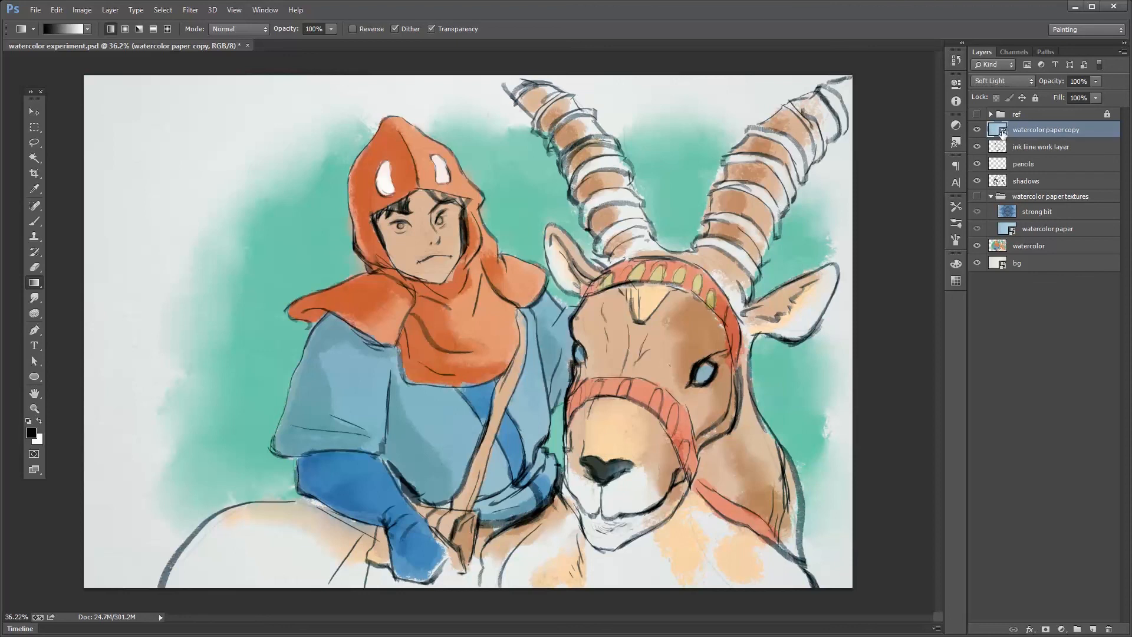
left_click(111, 10)
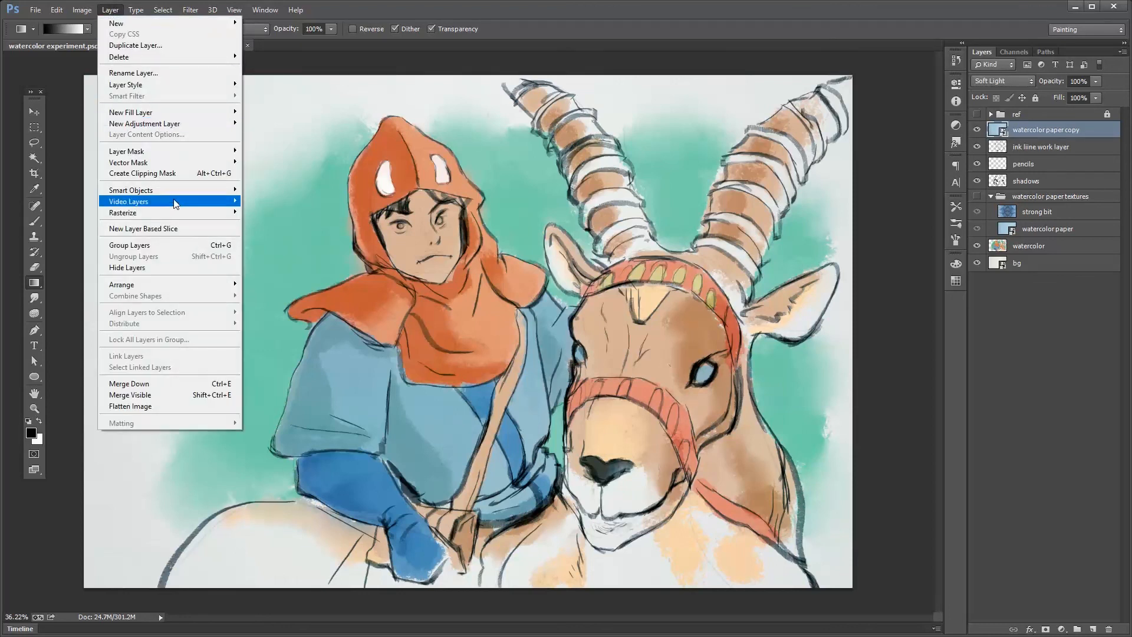
mouse_move(176, 211)
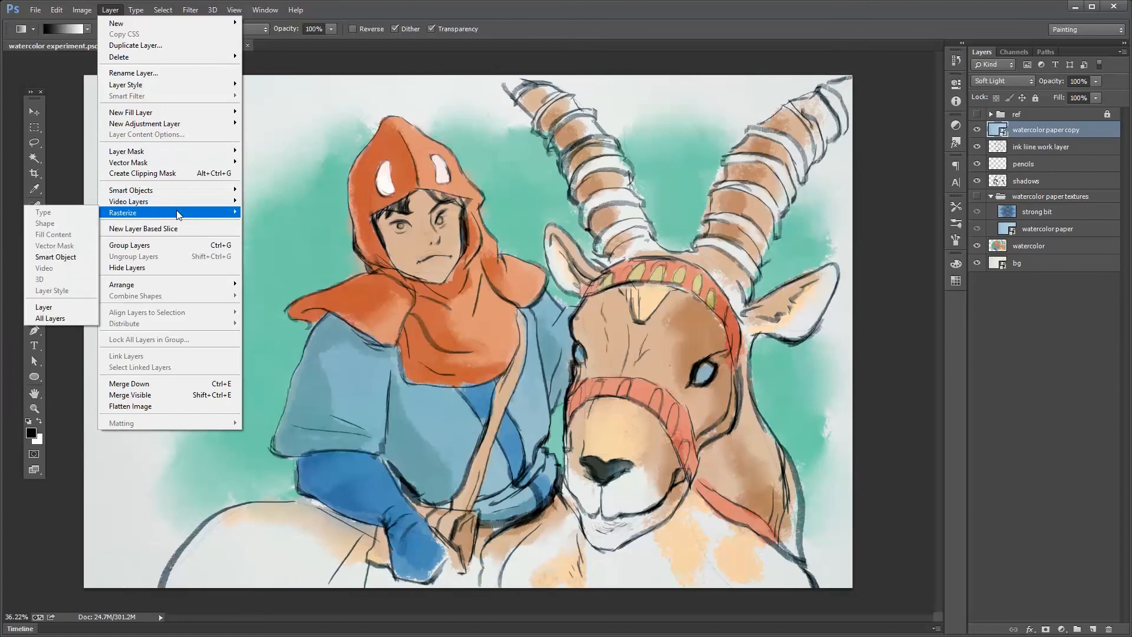
left_click(65, 317)
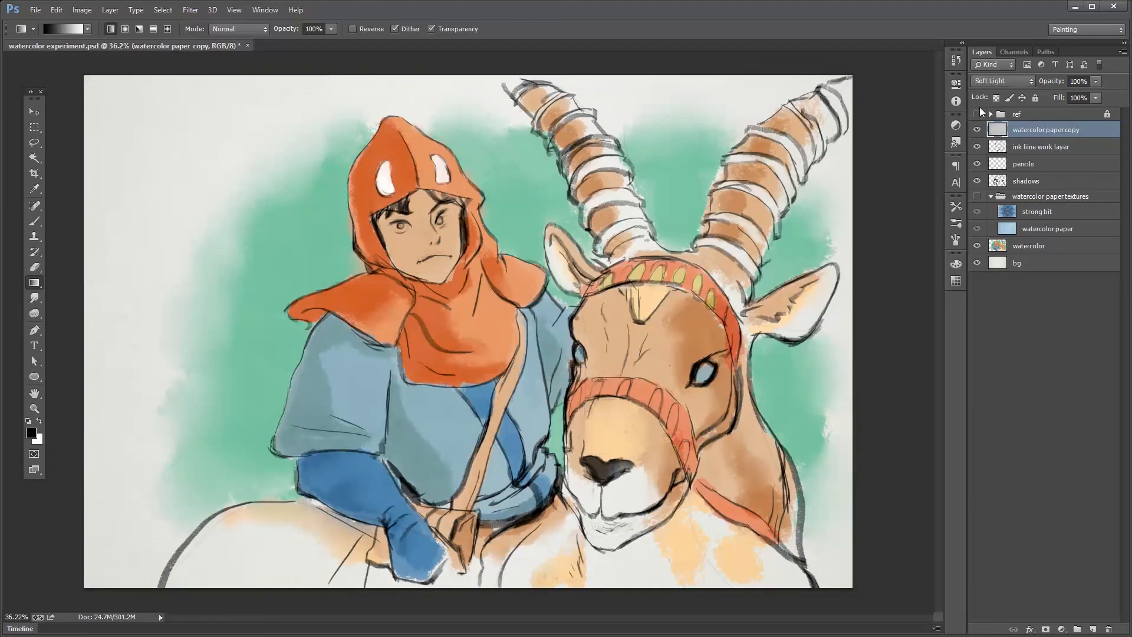
key("ctrl+u")
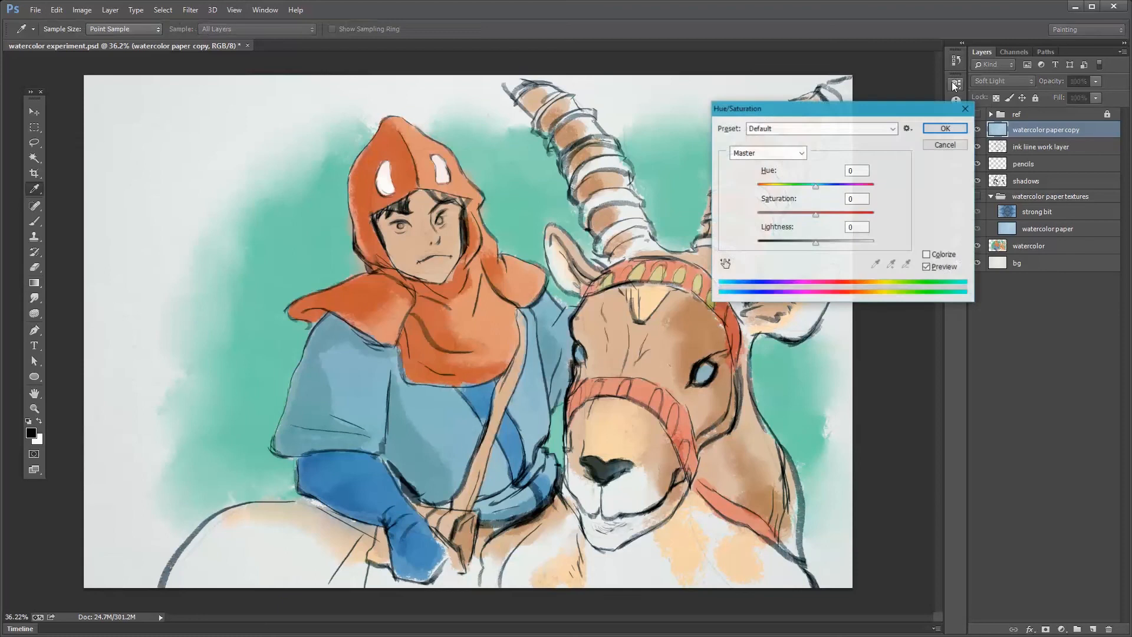
left_click_drag(811, 116, 936, 314)
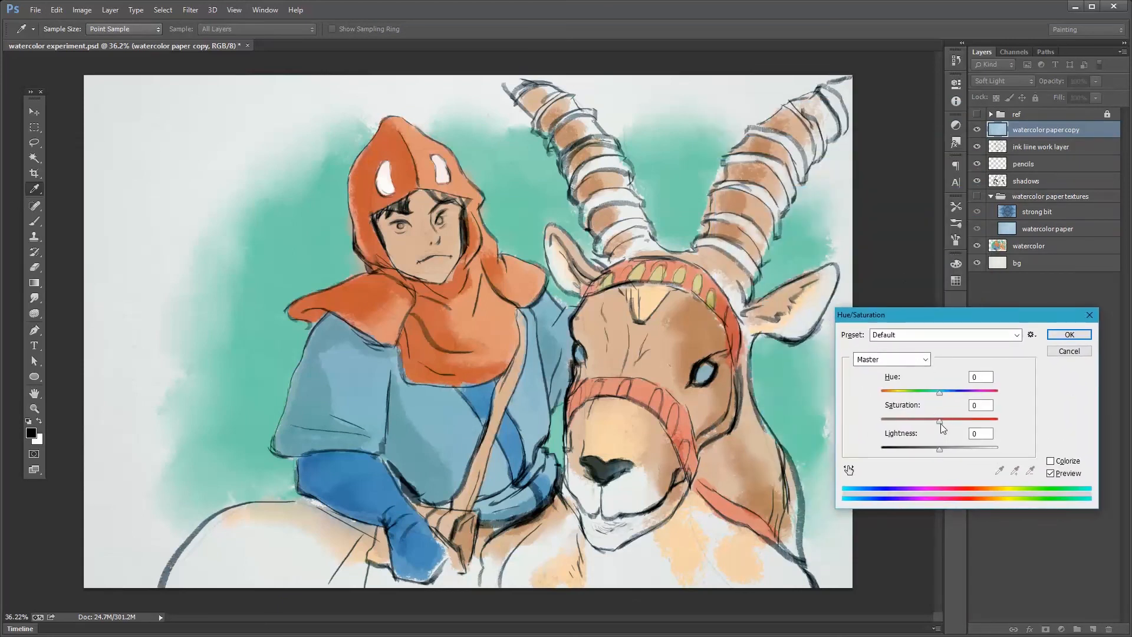
left_click_drag(939, 421, 855, 430)
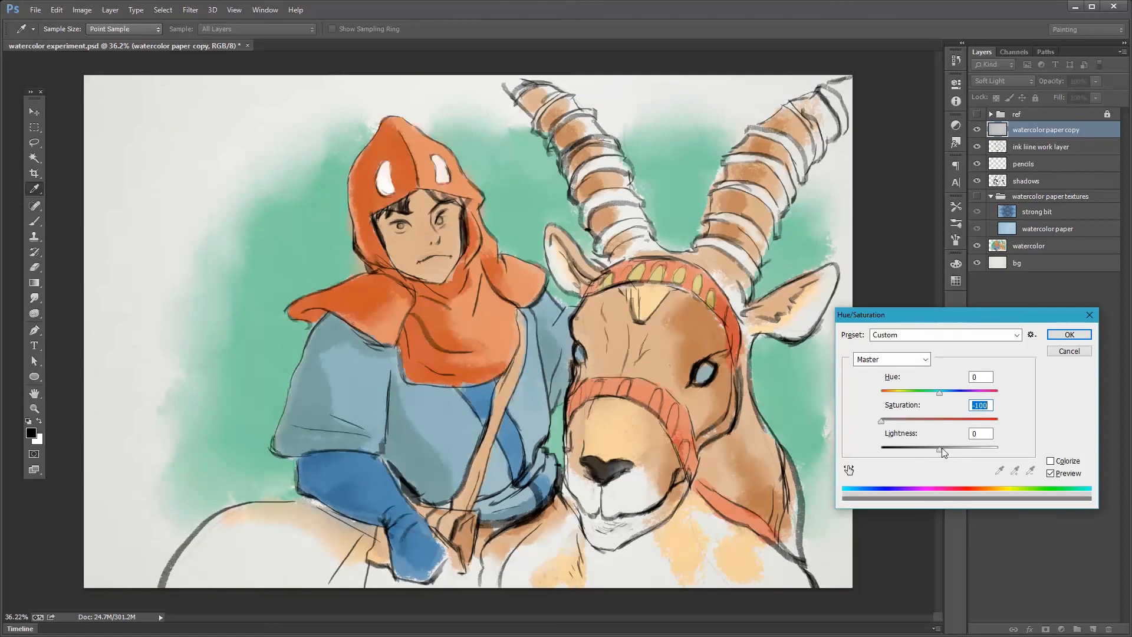
mouse_move(944, 453)
left_mouse_down()
mouse_move(968, 447)
mouse_move(930, 452)
left_mouse_up()
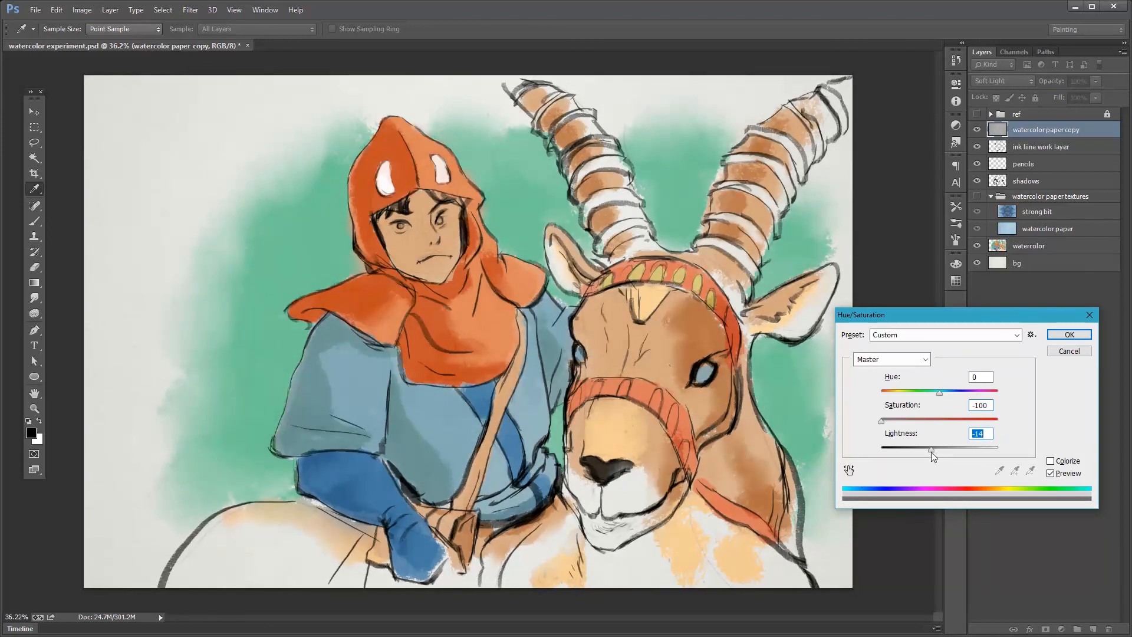
left_click(1069, 351)
key("g")
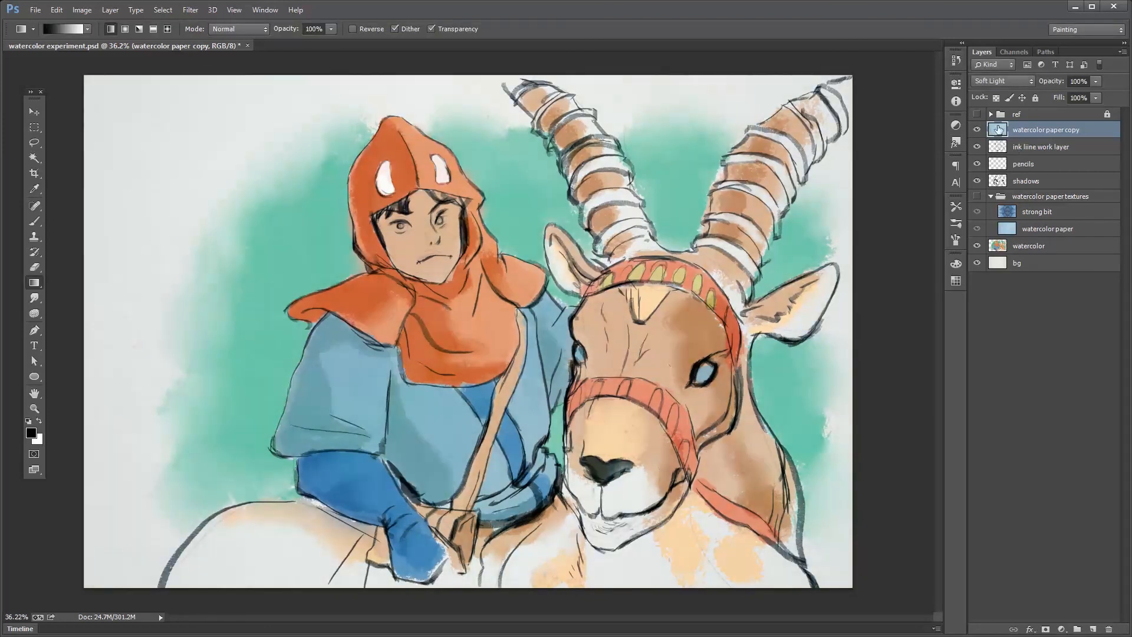
Set the watercolor paper copy layer's blend mode to Normal and add a new empty layer above it
left_click(995, 86)
left_click(998, 99)
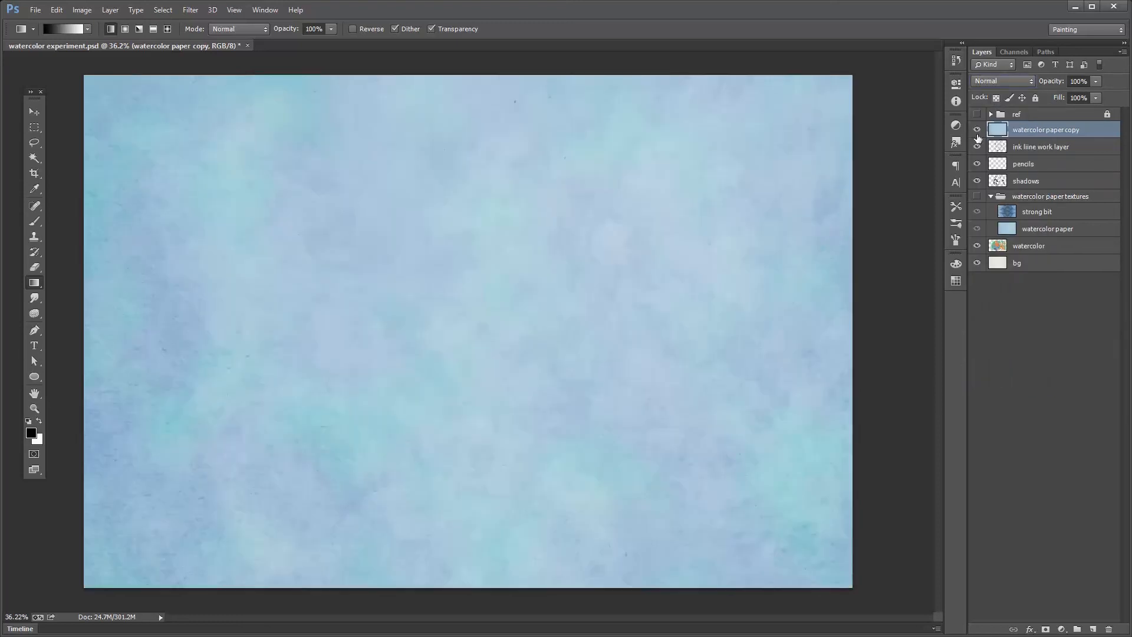
left_click(36, 128)
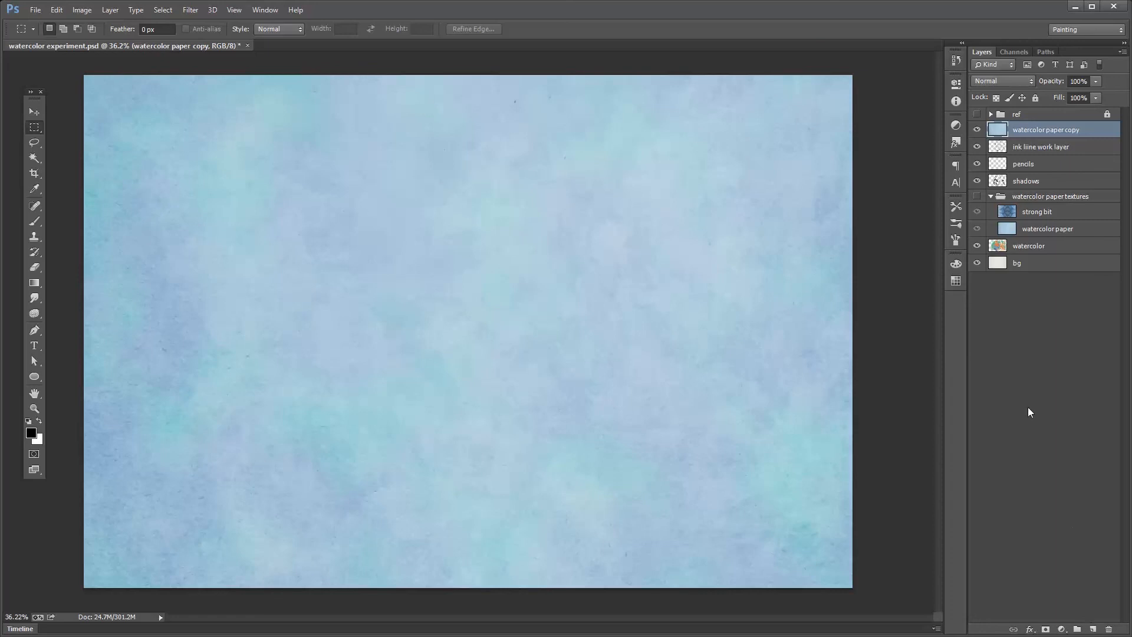
left_click(1092, 630)
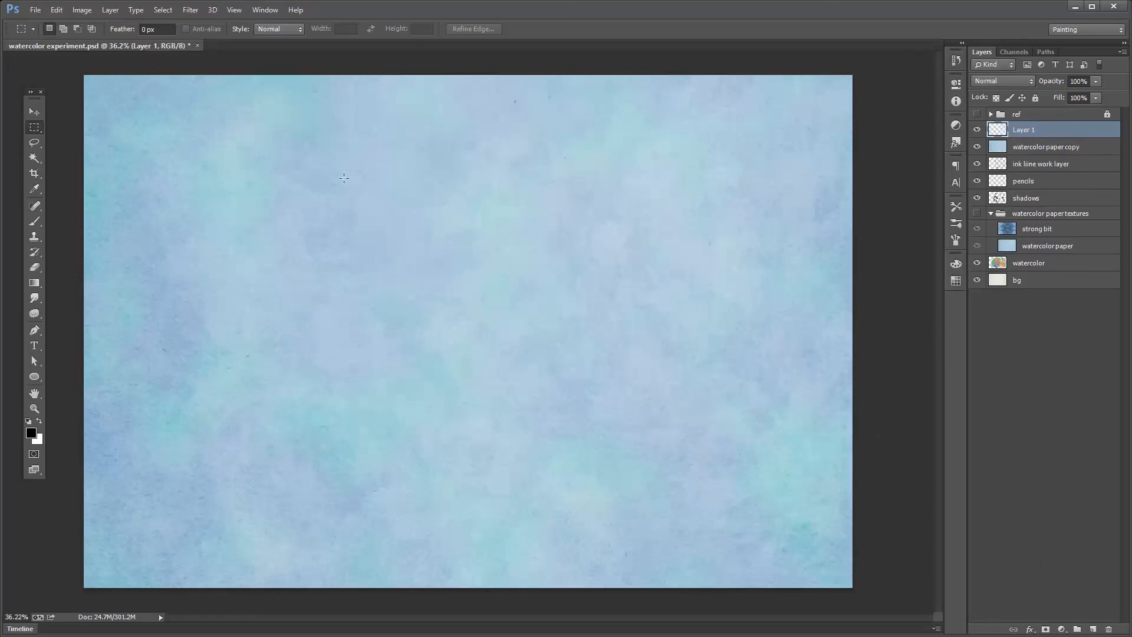
Fill a rectangular selection on the new layer with neutral gray 777777 as a reference swatch and deselect
left_click_drag(298, 171, 502, 404)
key("i")
left_click_drag(638, 141, 634, 150)
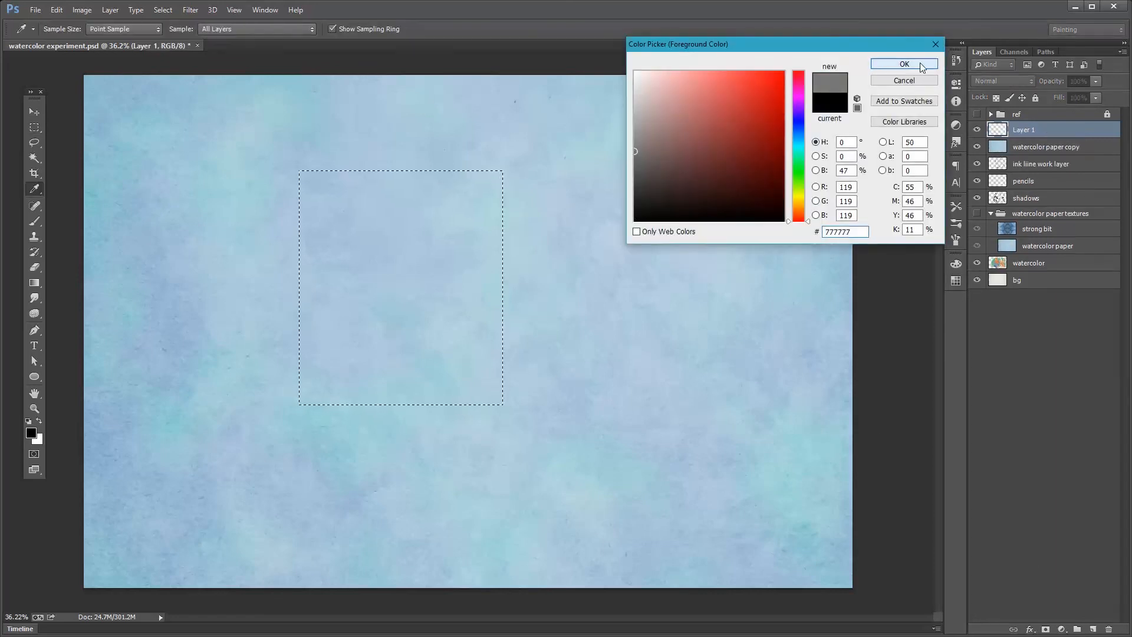
left_click(917, 65)
key("alt+BackSpace")
key("ctrl+d")
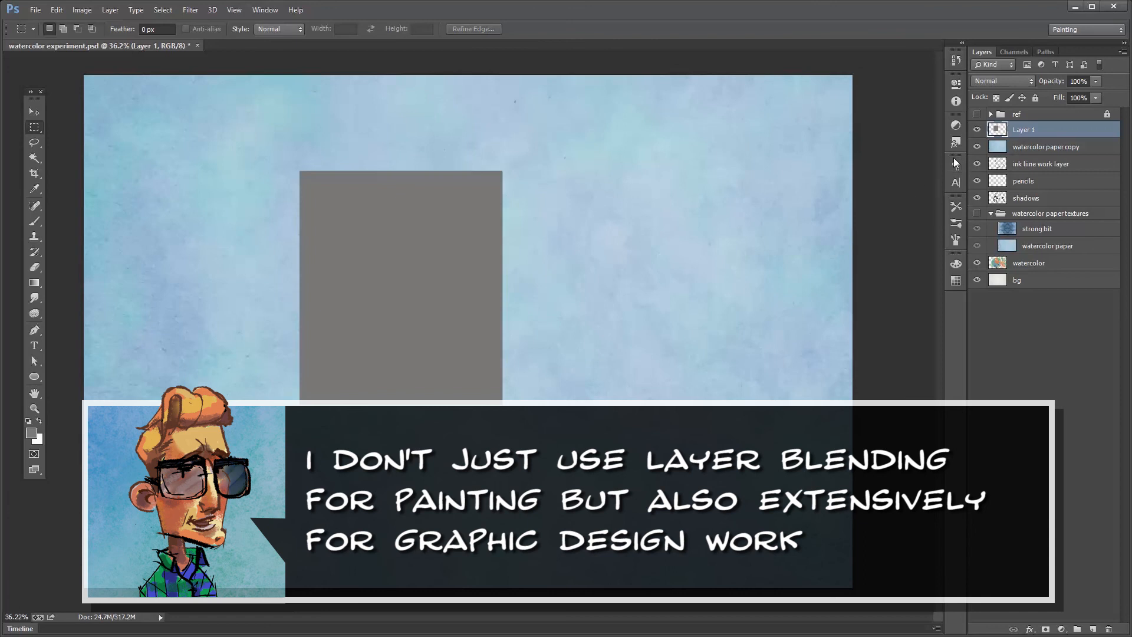
Adjust the watercolor paper copy with Hue/Saturation, slightly reducing saturation and setting lightness to -38 to approach the gray swatch
key("v")
left_click(999, 151)
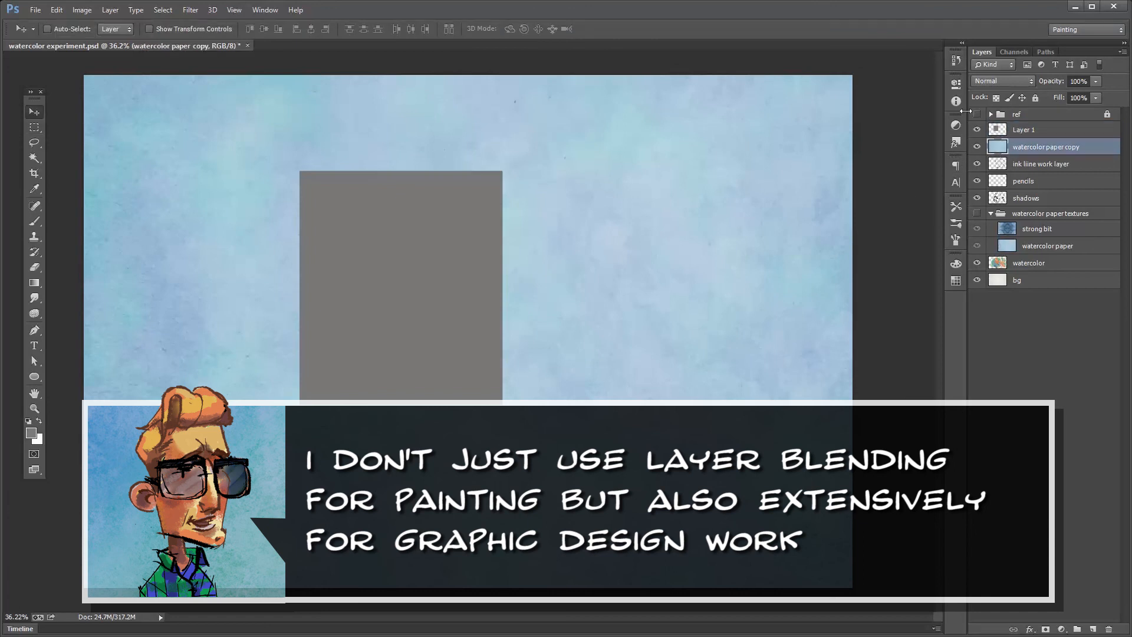
key("ctrl+u")
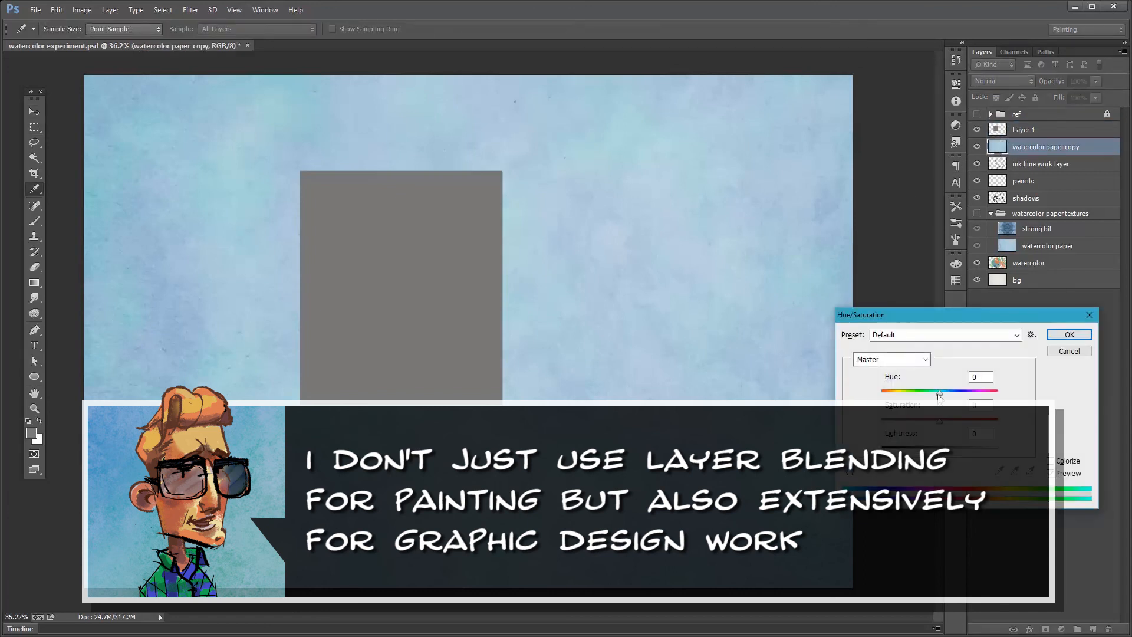
left_click_drag(939, 395, 937, 397)
left_click_drag(933, 420, 910, 419)
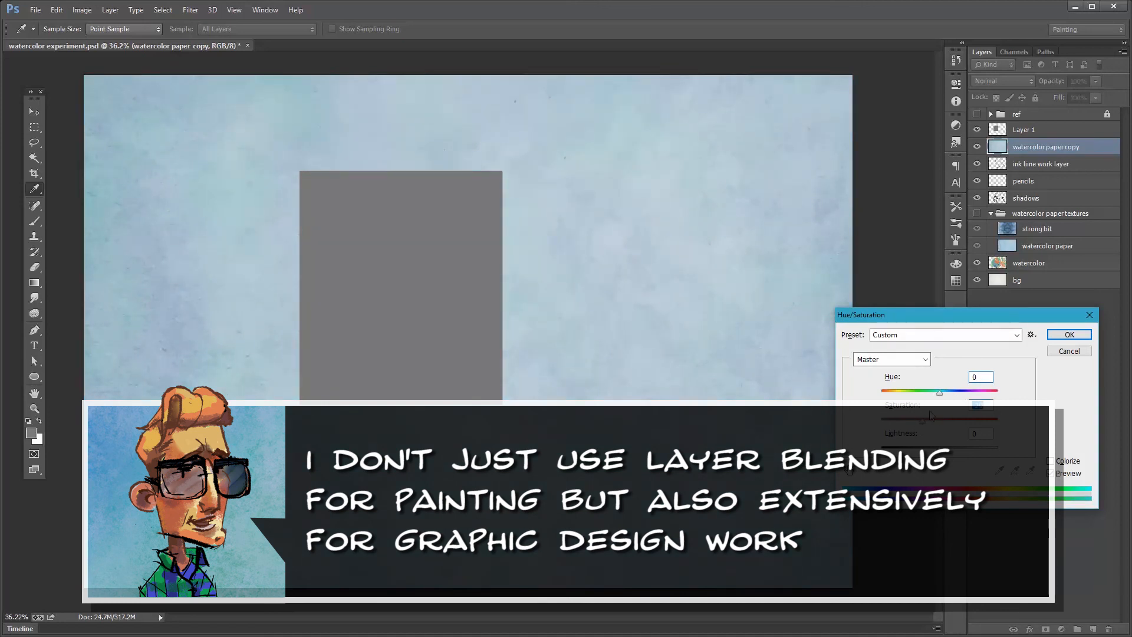
left_click_drag(939, 449, 918, 458)
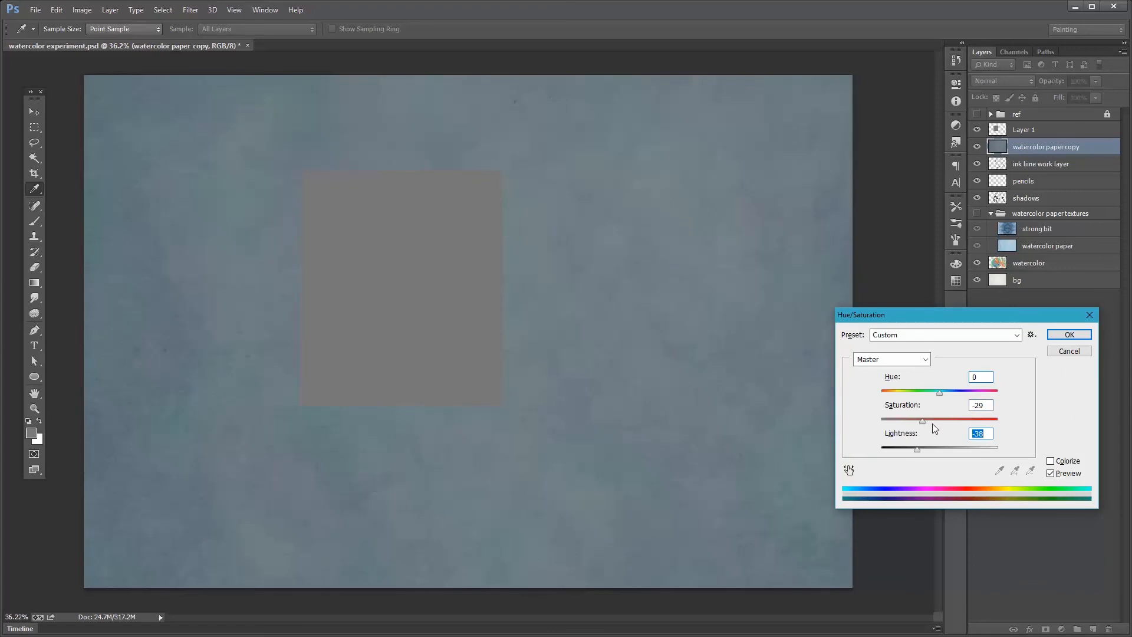
mouse_move(922, 421)
left_mouse_down()
mouse_move(949, 424)
mouse_move(928, 427)
left_mouse_up()
left_click(1065, 335)
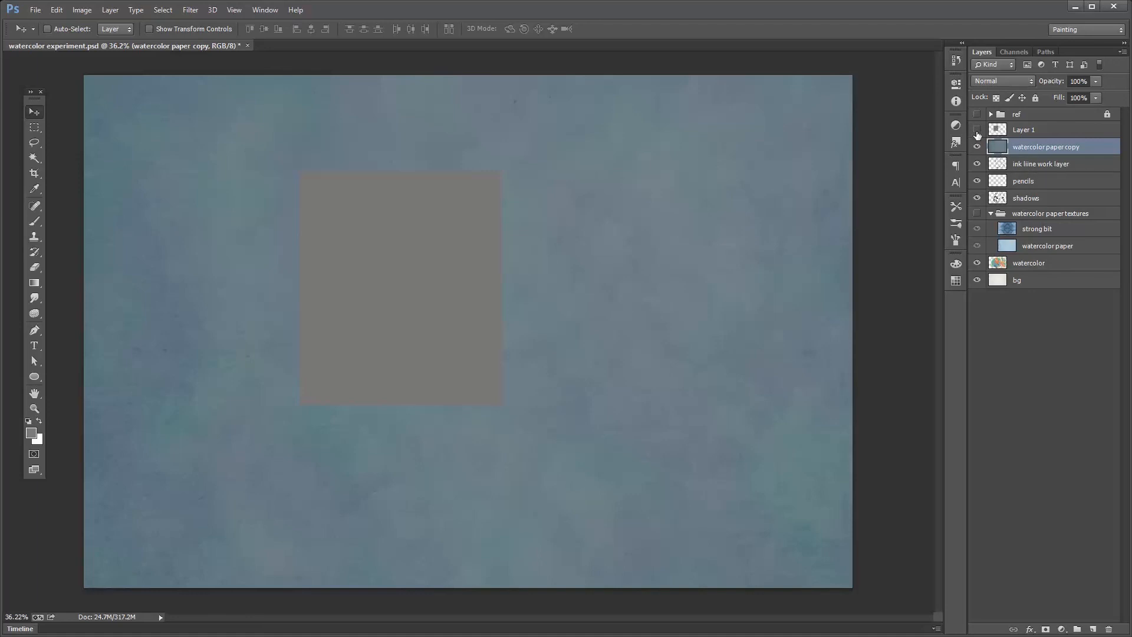
Hide the gray swatch layer and apply Levels to the watercolor paper copy with input black 42, midtone 1.25 and a lowered white point
left_click(1002, 81)
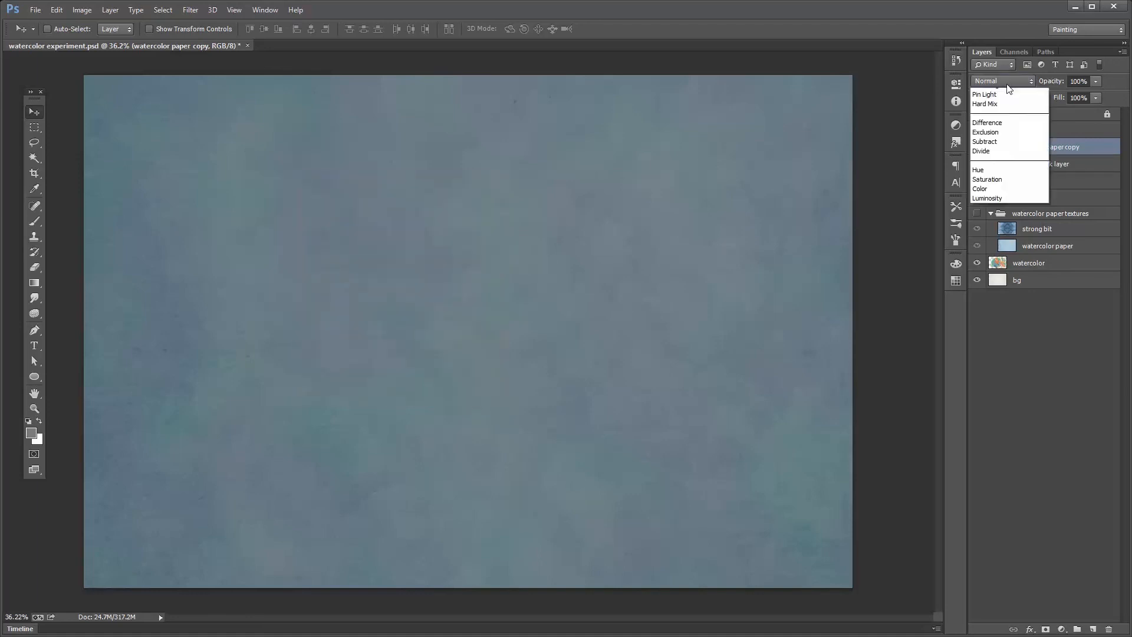
left_click(1005, 80)
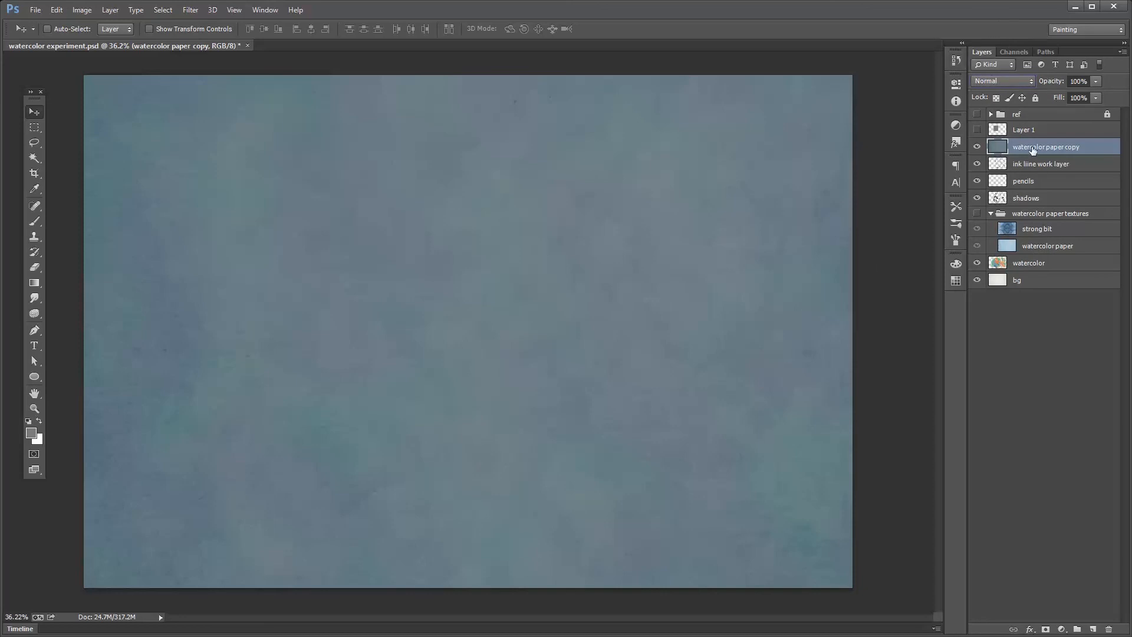
key("ctrl+l")
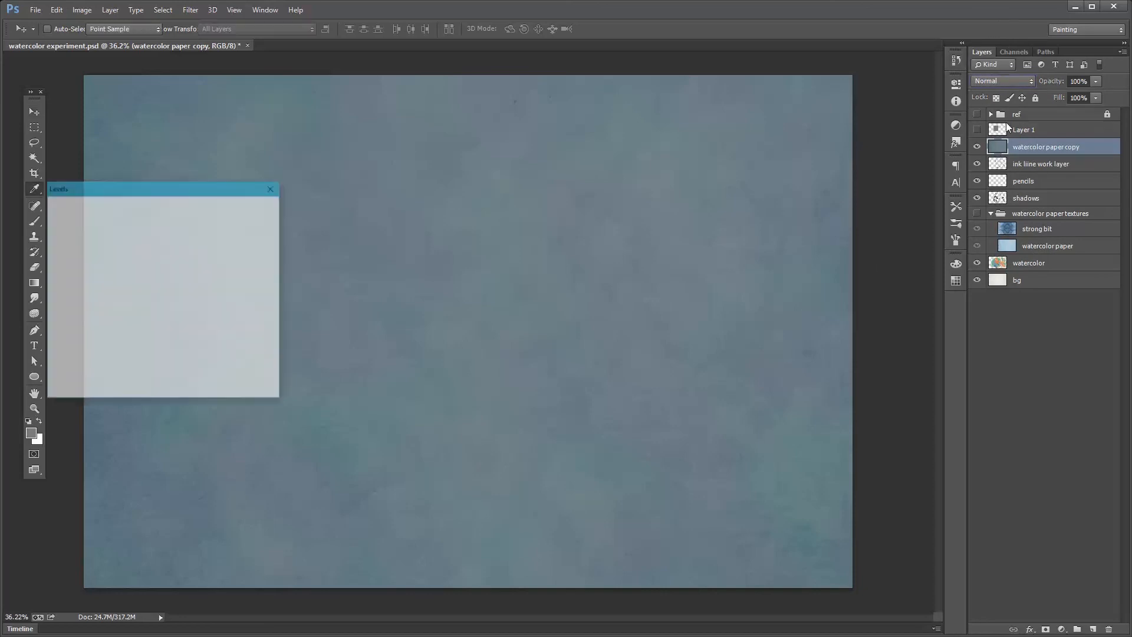
left_click_drag(189, 188, 848, 326)
left_click_drag(881, 458, 815, 461)
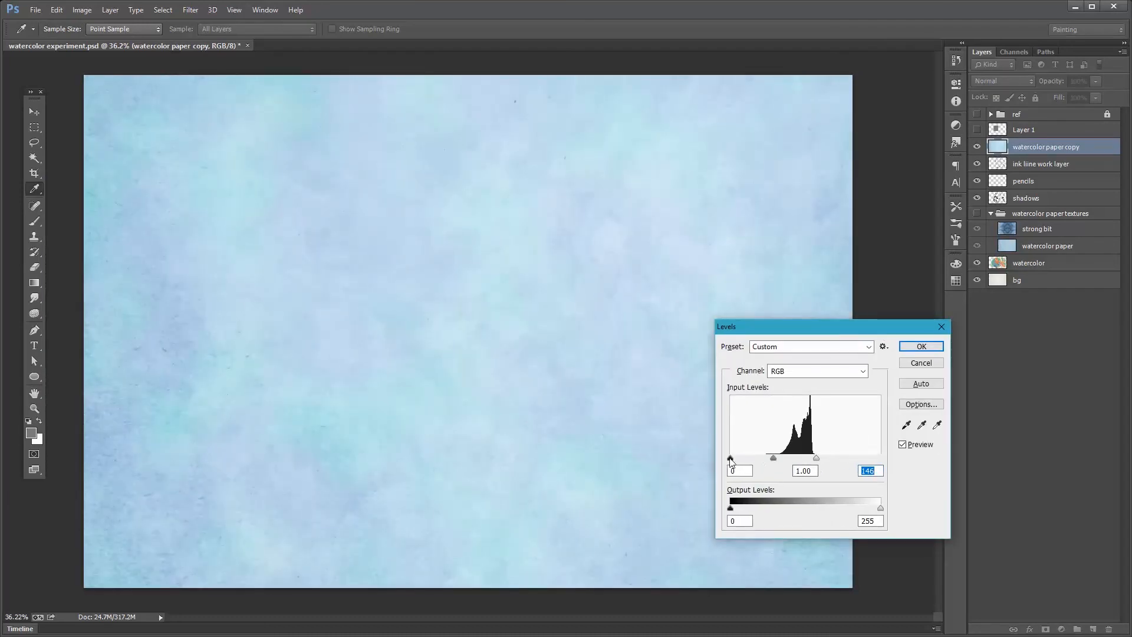
left_click_drag(730, 458, 848, 458)
mouse_move(766, 461)
left_mouse_down()
mouse_move(747, 461)
mouse_move(757, 462)
left_mouse_up()
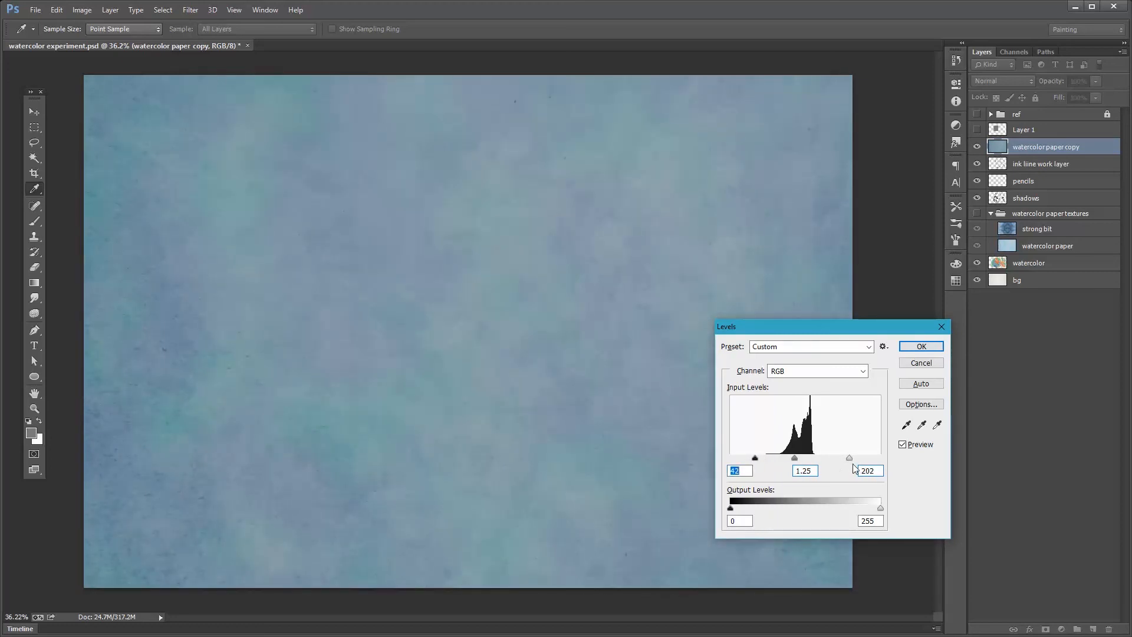
left_click_drag(846, 460, 837, 460)
key("Return")
key("v")
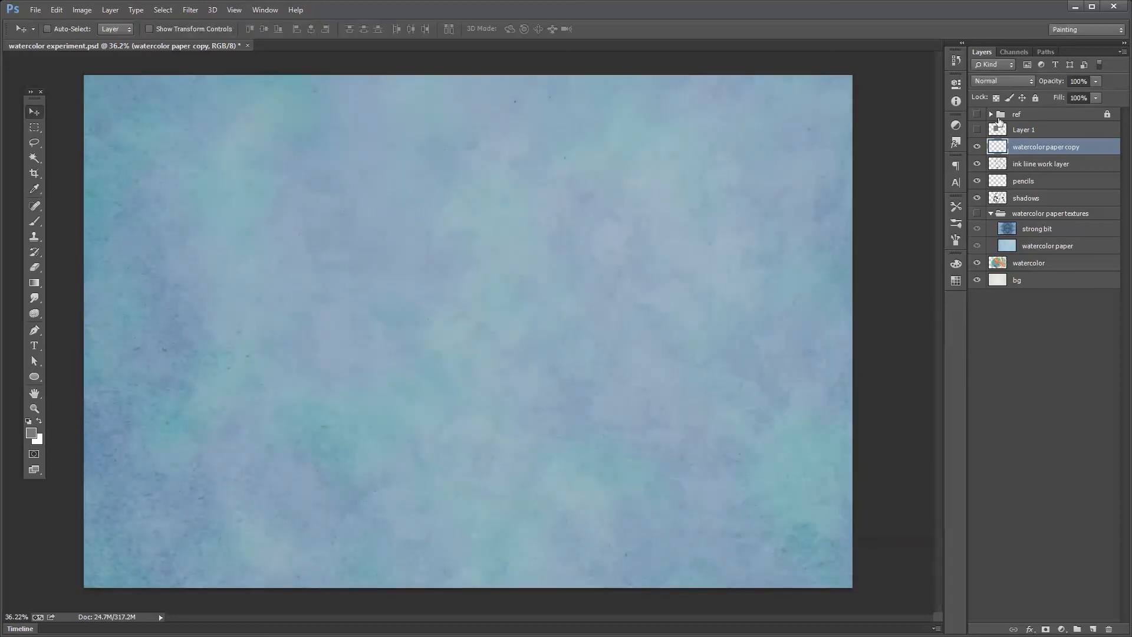
Show the gray swatch and apply Levels to the watercolor paper copy with inputs 35, 0.67 and 255 and output levels 45 to 224
left_click(976, 129)
key("ctrl+l")
left_click_drag(806, 459, 824, 460)
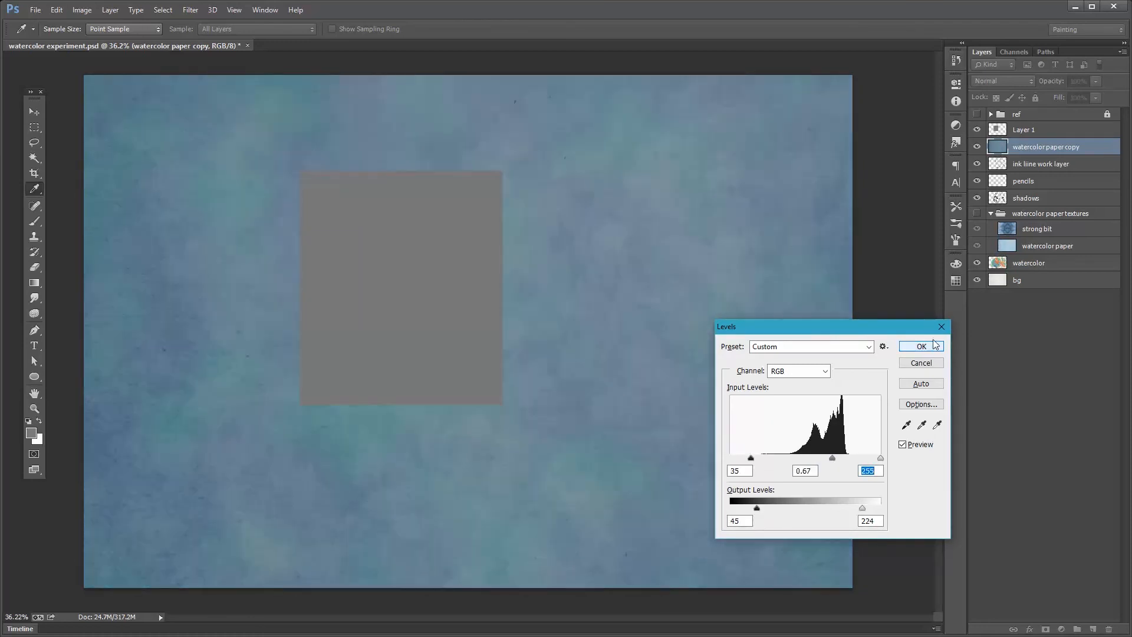
left_click(920, 346)
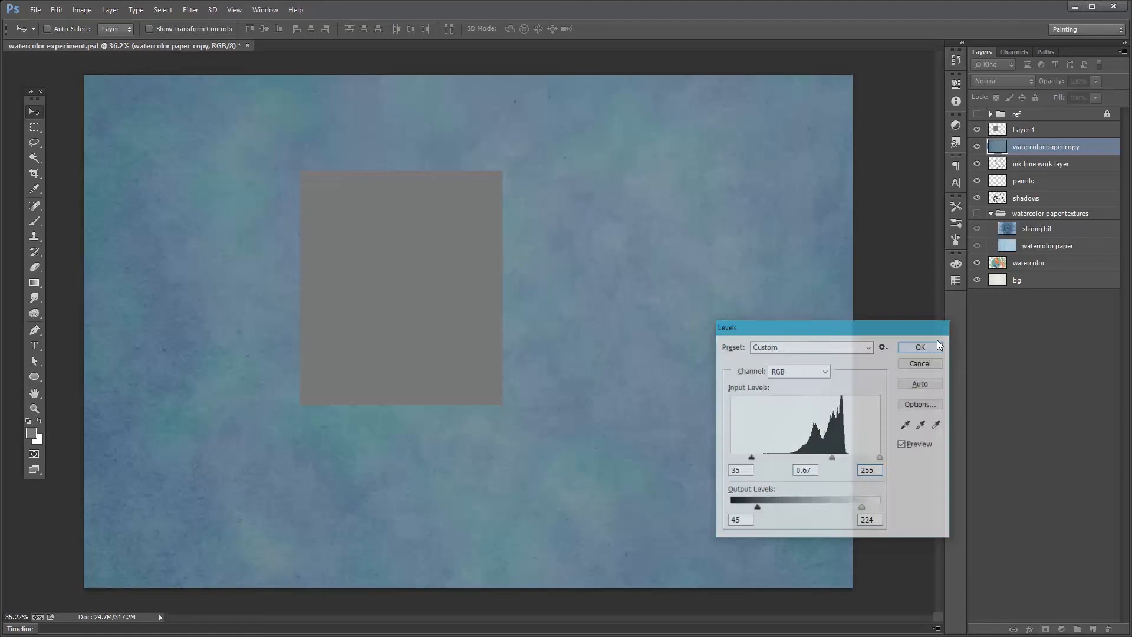
Hide the gray swatch layer and set the watercolor paper copy's saturation to -40 with Hue/Saturation
left_click(977, 130)
key("ctrl+u")
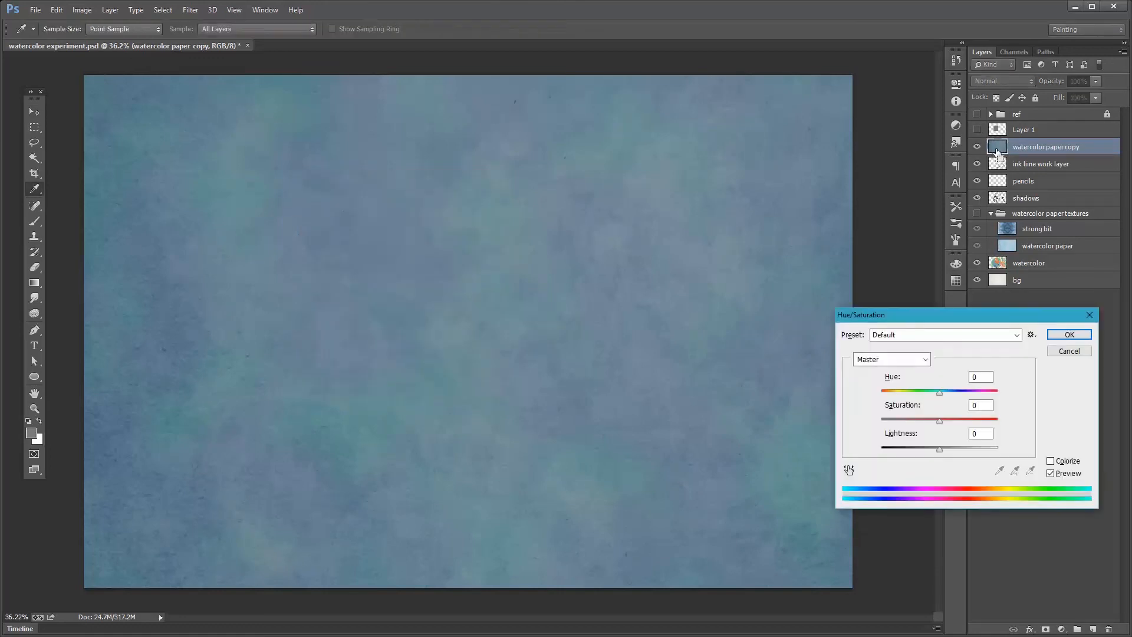
left_click_drag(939, 421, 915, 426)
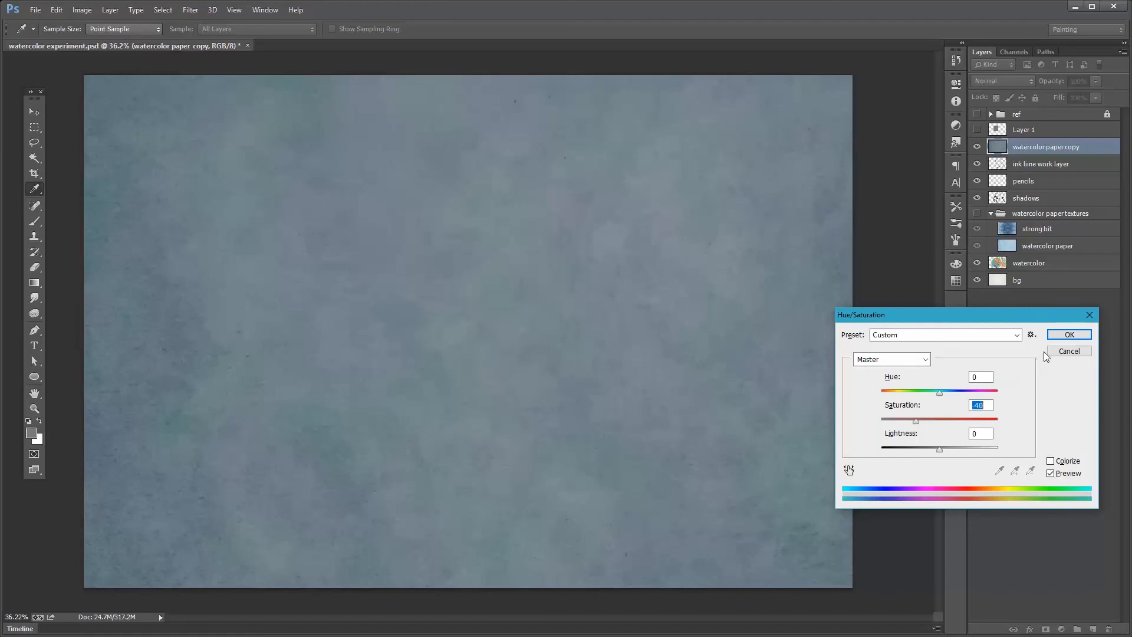
left_click(1068, 334)
Set the watercolor paper copy layer to Soft Light and check the texture around the rider's face
left_click(1002, 81)
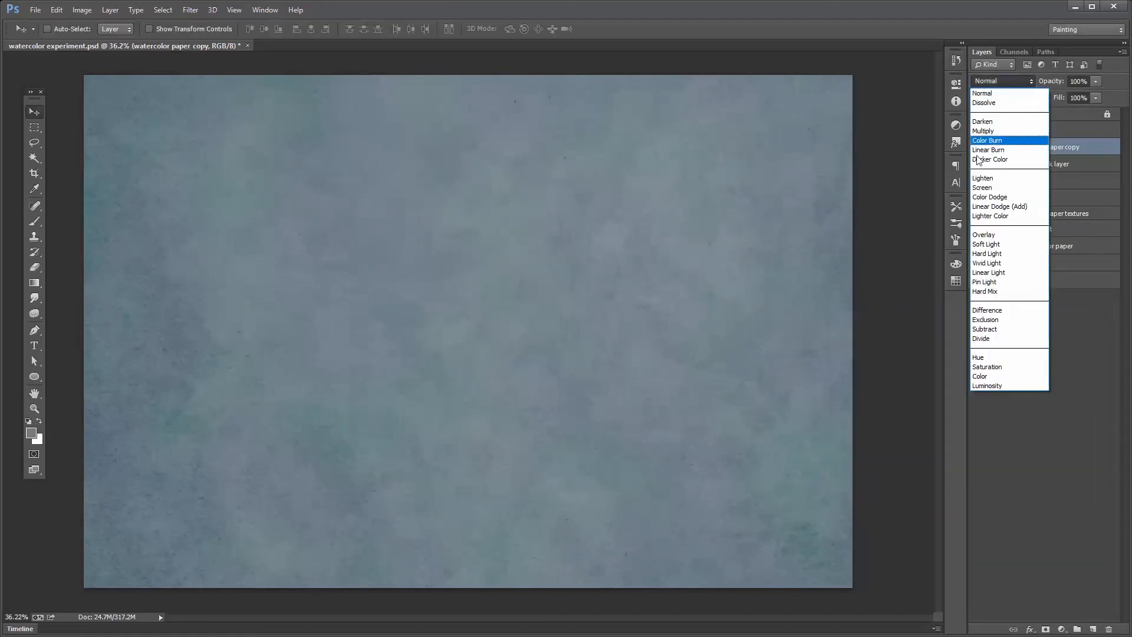
left_click(988, 246)
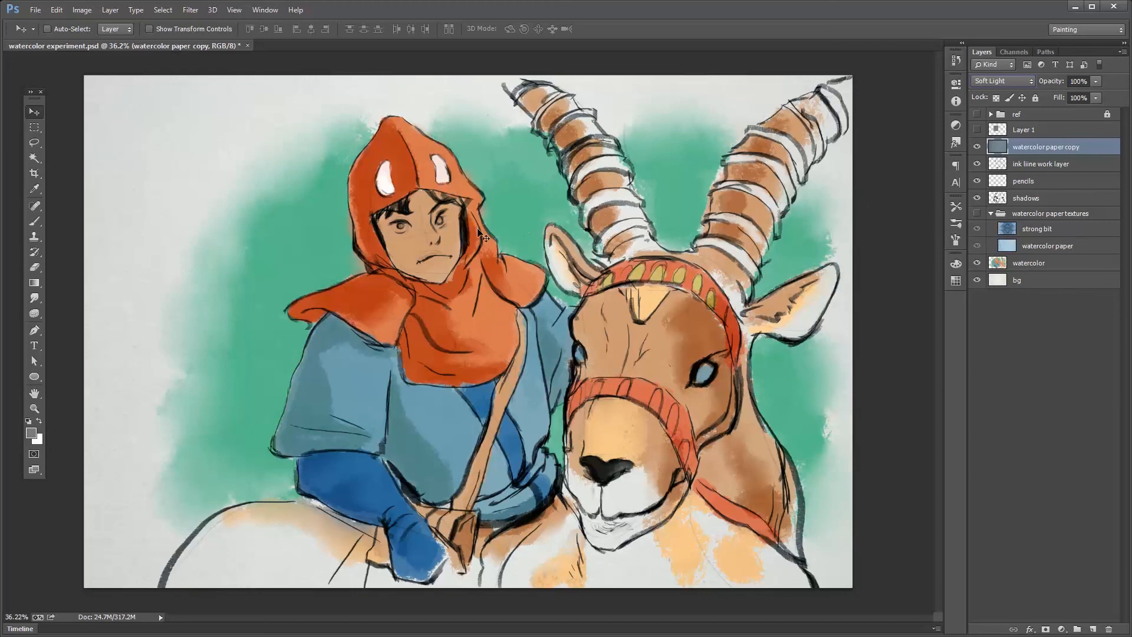
left_click_drag(321, 280, 397, 283)
left_click_drag(384, 344, 433, 539)
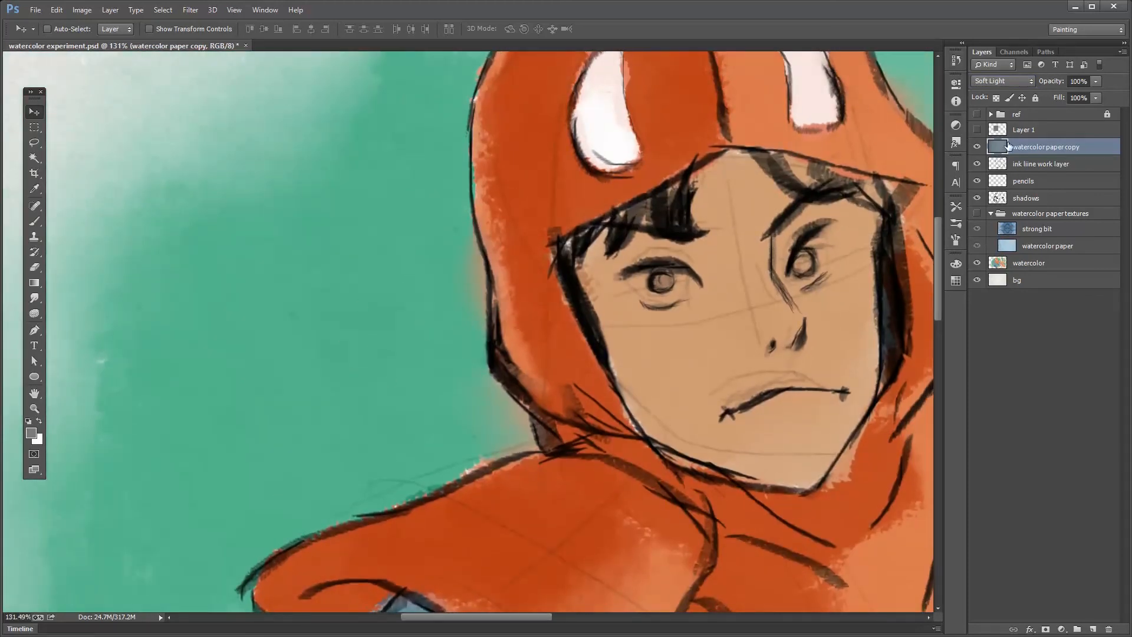
Darken the watercolor paper copy by raising its Levels input black point and review the whole painting
key("ctrl+l")
left_click_drag(731, 458, 752, 466)
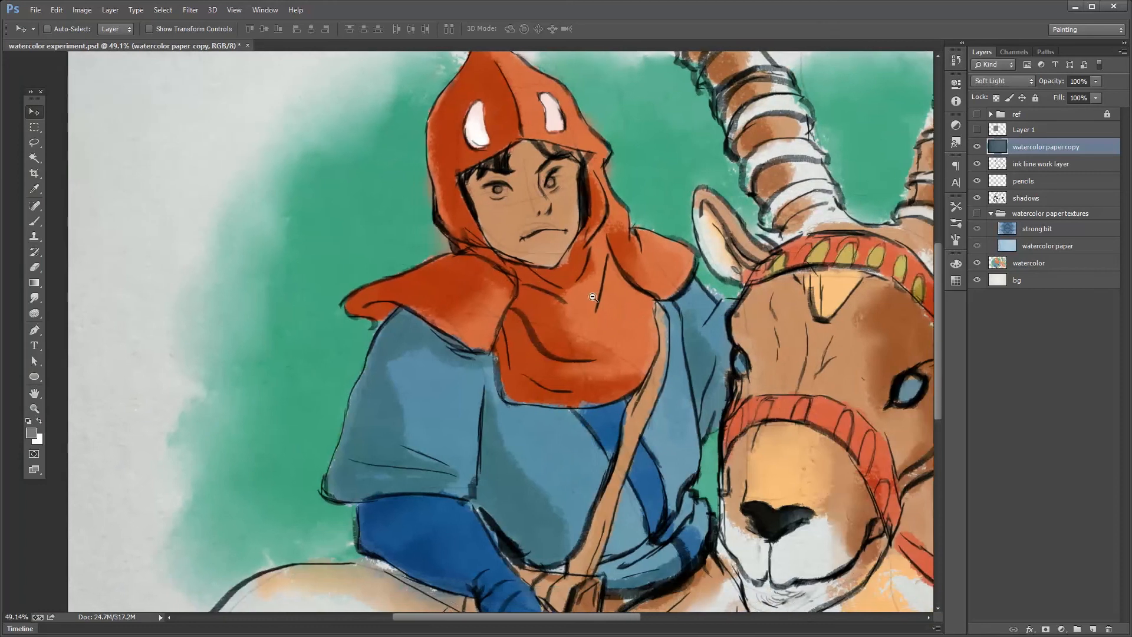
left_click_drag(592, 297, 461, 380)
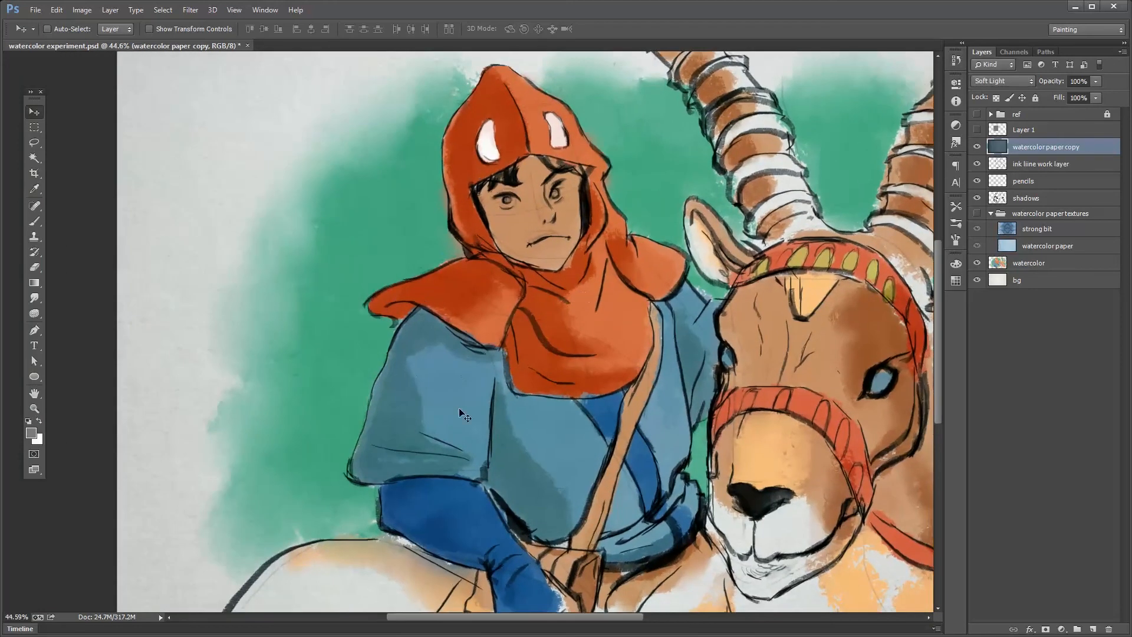
left_click_drag(761, 350, 699, 309)
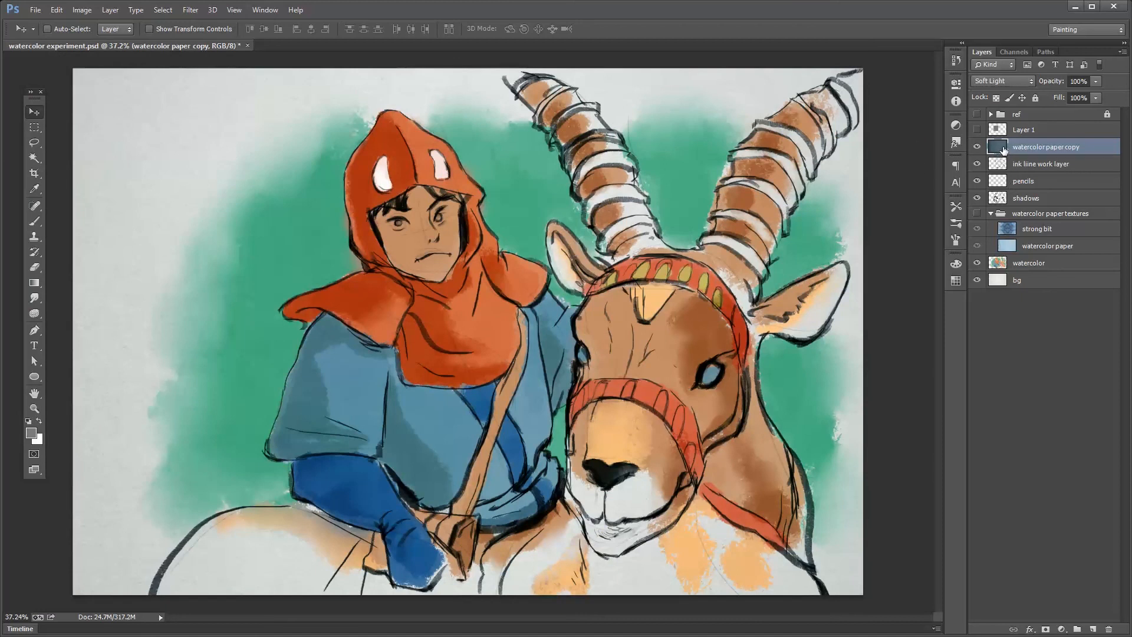
Examine the background beside the rider's hood with the watercolor paper copy hidden and shown, selecting the bg layer
key("alt")
scroll(260, 161, "up", 7)
left_click_drag(314, 221, 384, 273)
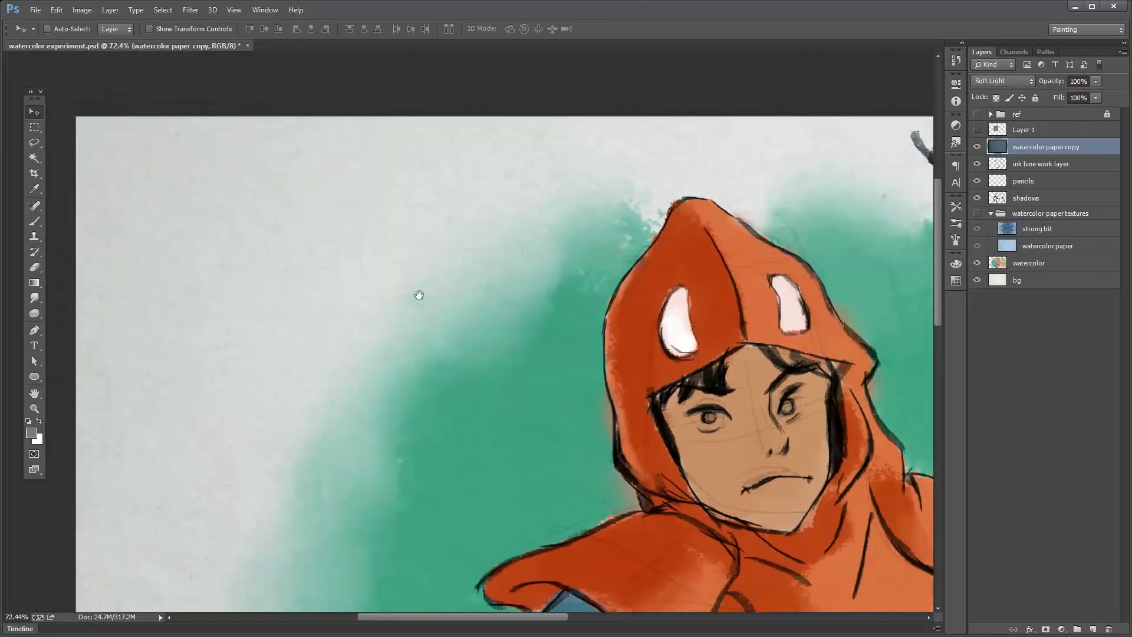
left_click(977, 147)
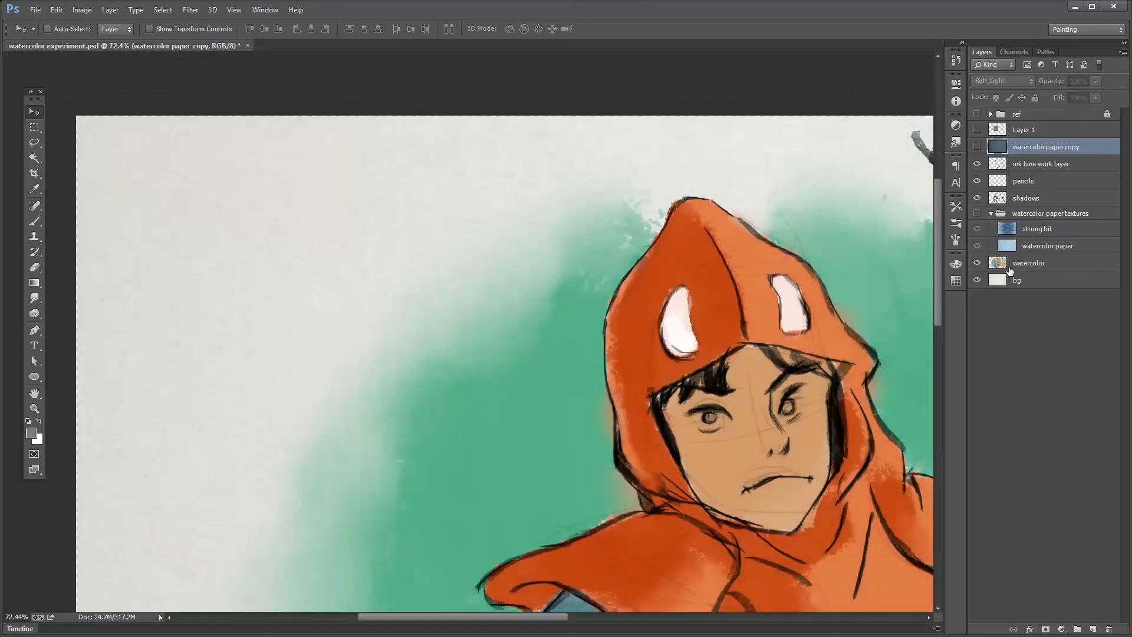
left_click(1012, 253)
left_click(1005, 266)
left_click(1002, 283)
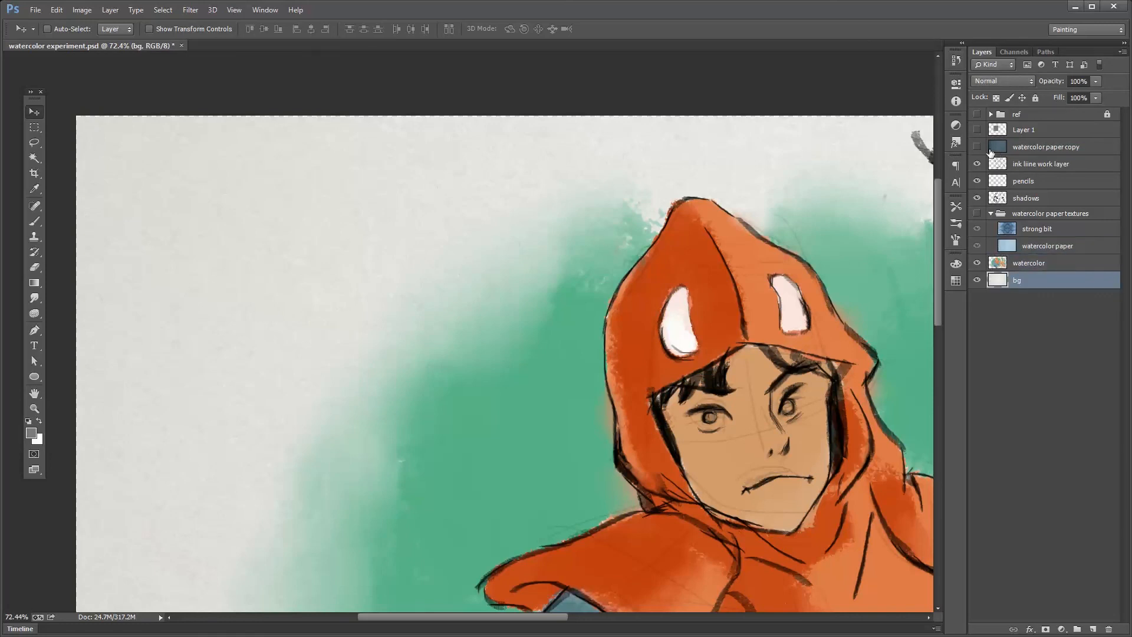
left_click(977, 147)
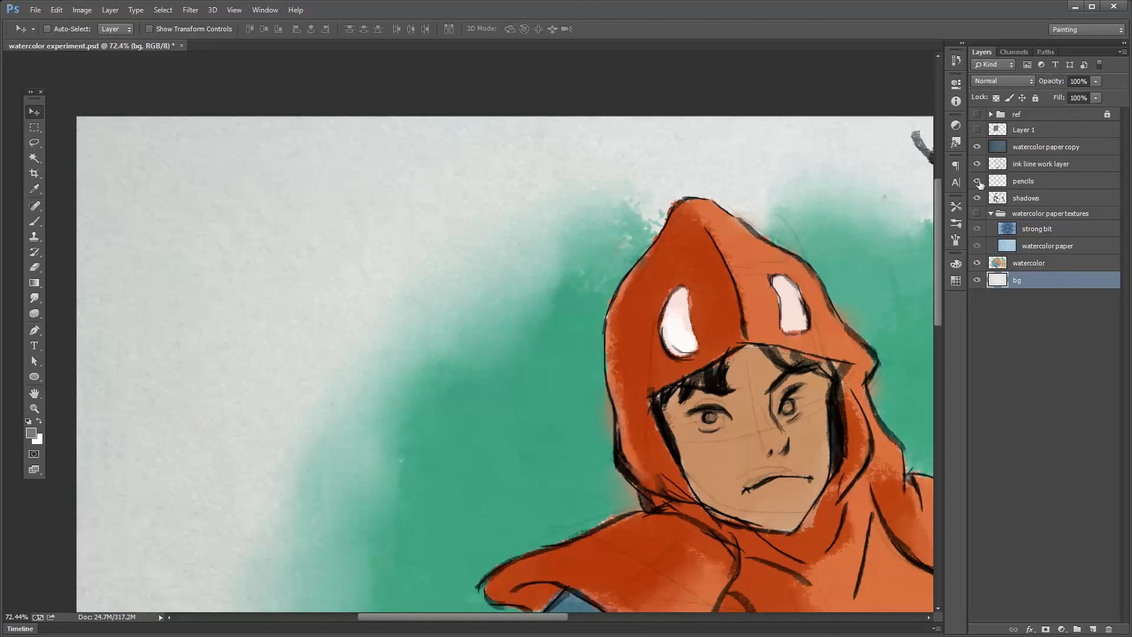
Move the watercolor paper copy directly above the watercolor layer, clip it to that layer, and select the watercolor layer
left_click_drag(1033, 151, 1023, 258)
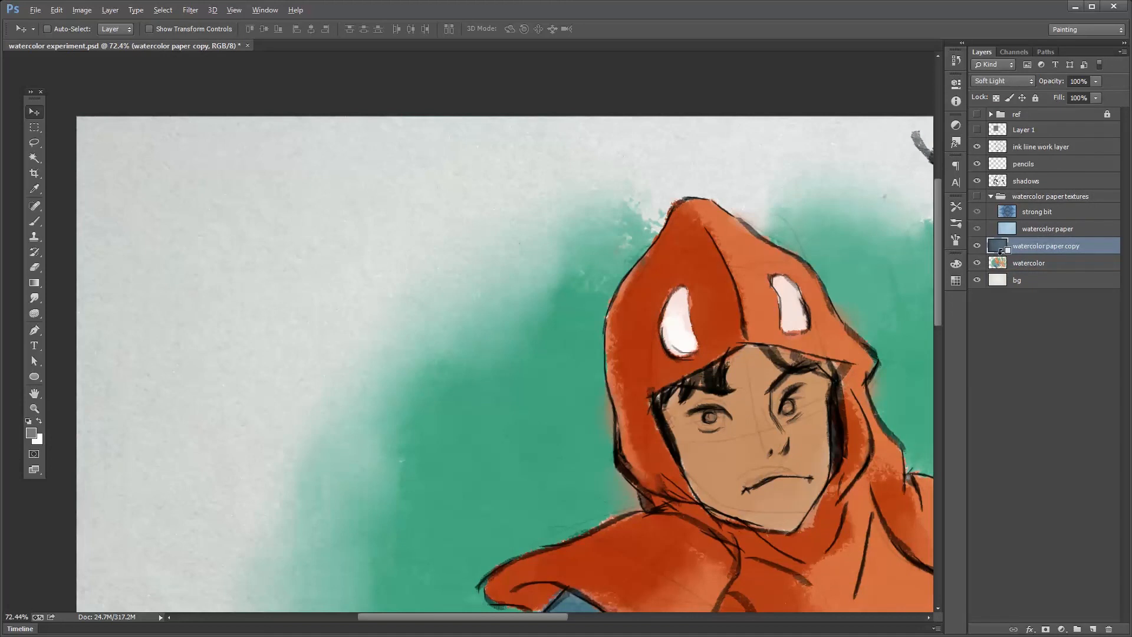
left_click(1004, 255, "alt")
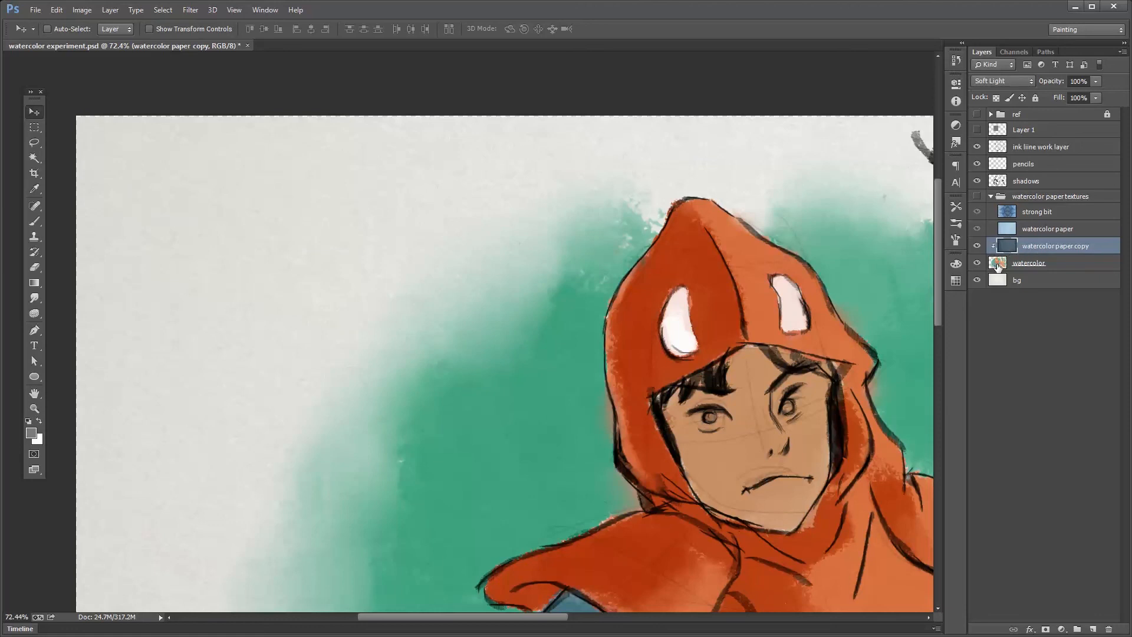
left_click(1000, 269)
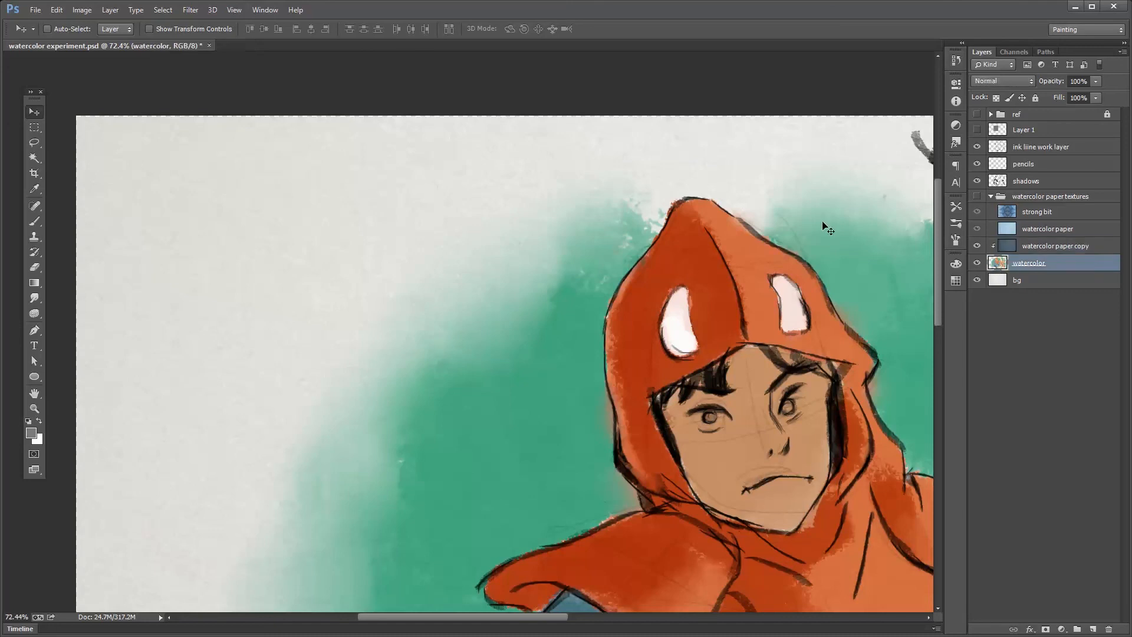
left_click_drag(666, 347, 524, 247)
left_click_drag(587, 316, 441, 261)
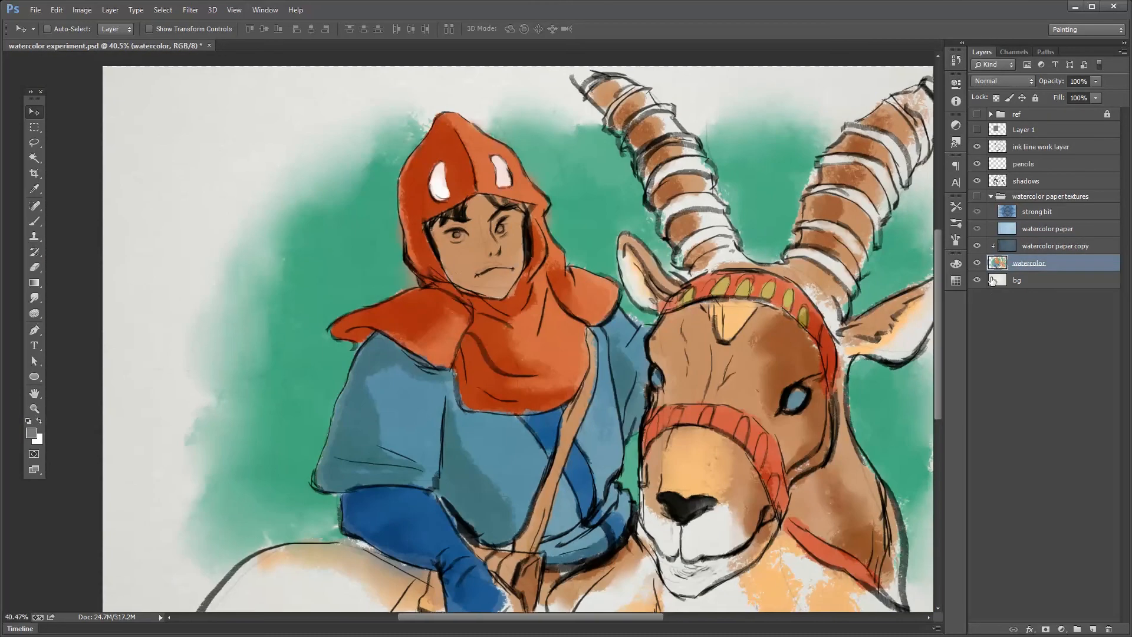
Compare the watercolor paper copy unclipped and clipped to the watercolor layer with bg hidden, and show bg again
left_click(977, 280)
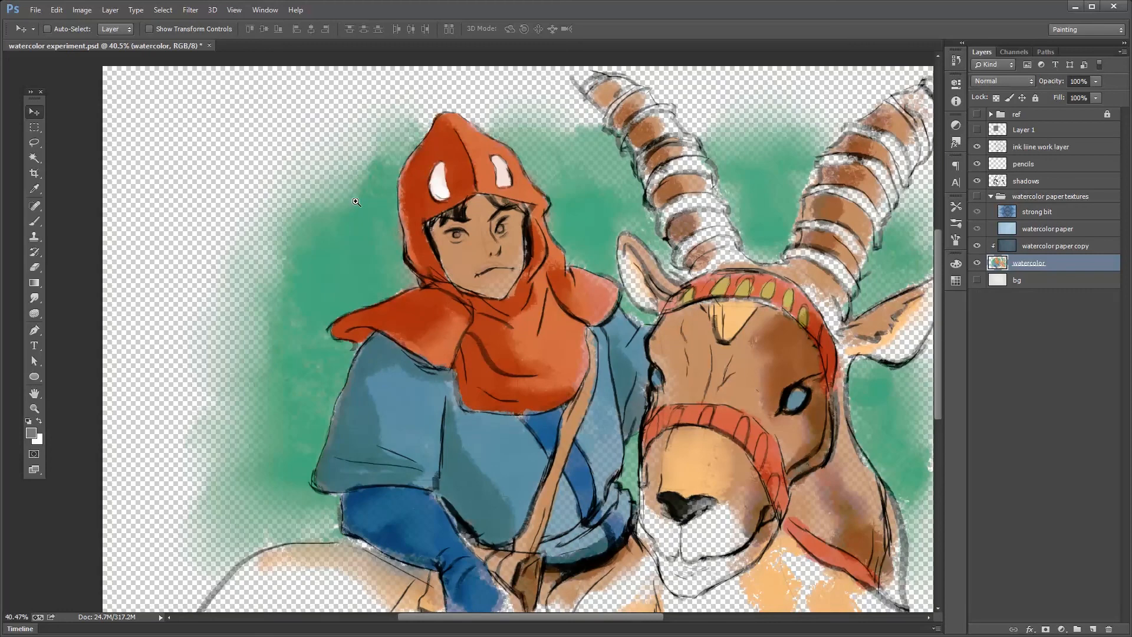
left_click_drag(363, 229, 400, 228)
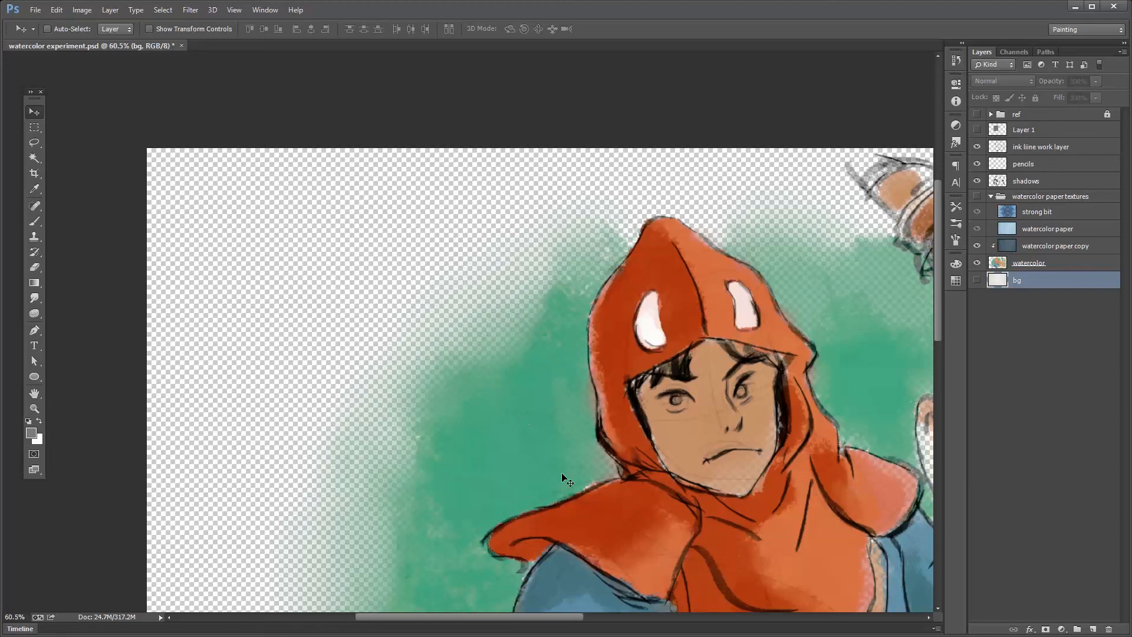
left_click_drag(995, 248, 992, 255)
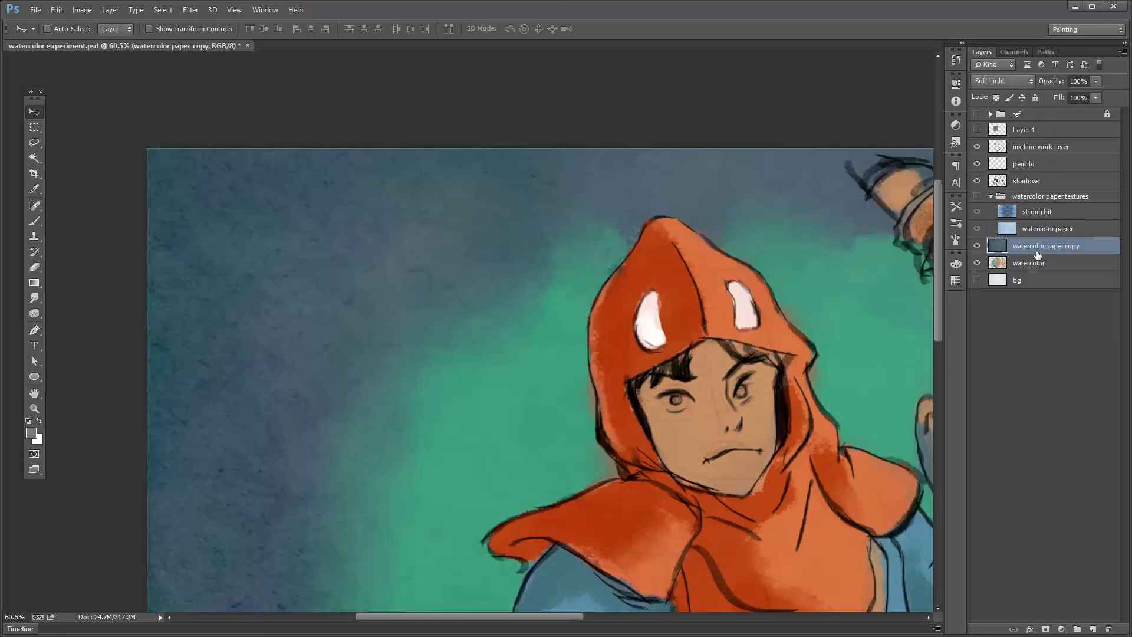
left_click(994, 249, "alt")
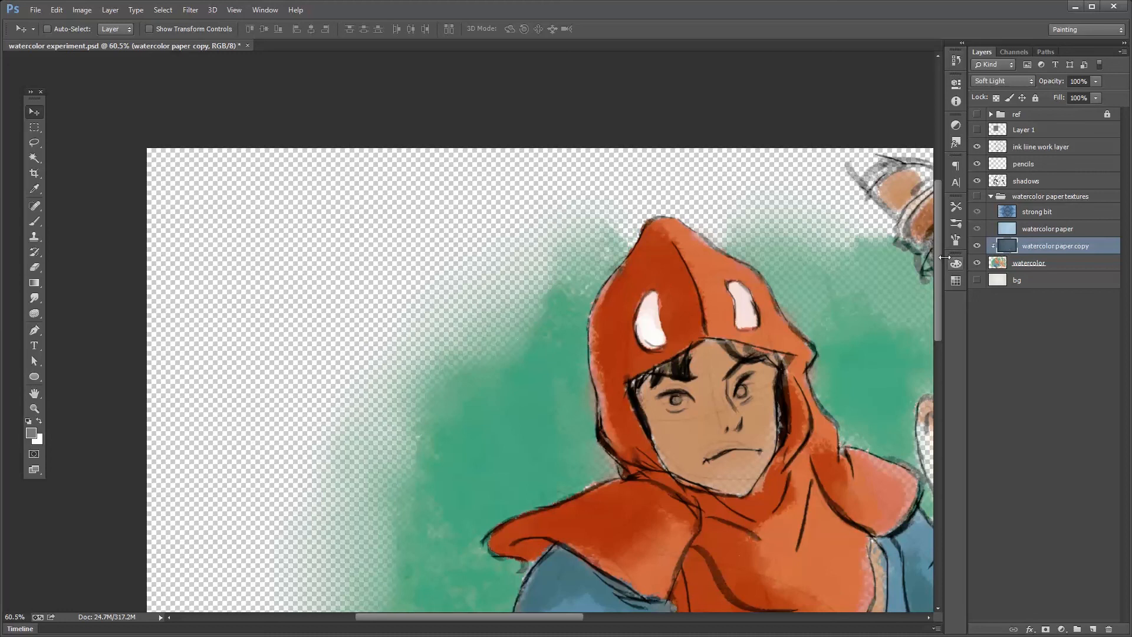
left_click_drag(538, 338, 501, 279)
scroll(502, 279, "down", 3)
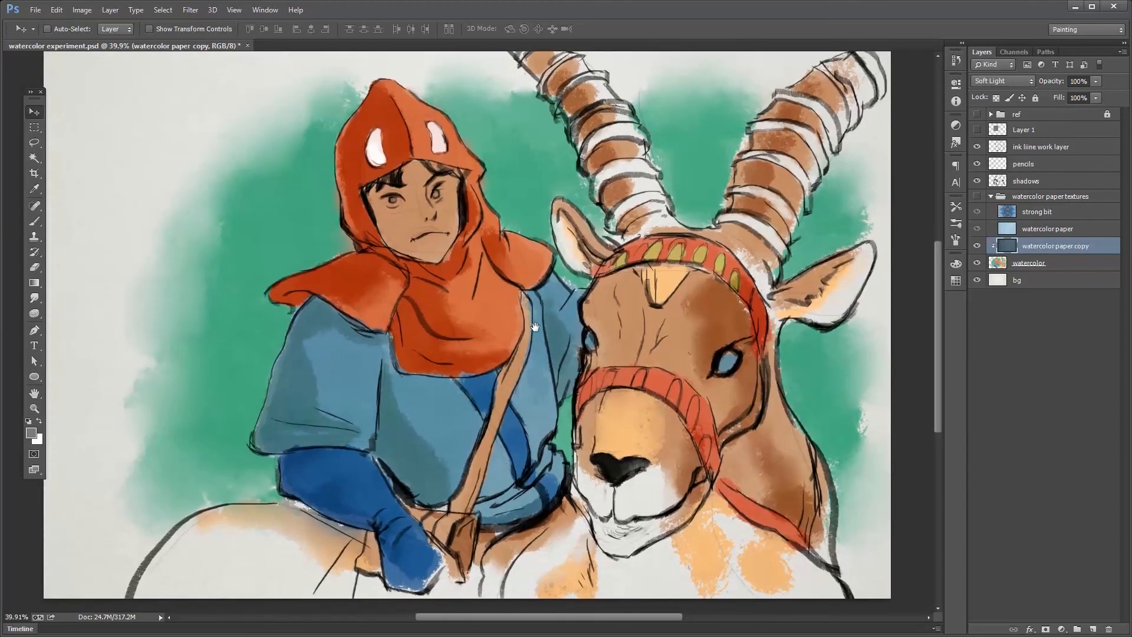
left_click_drag(535, 326, 577, 319)
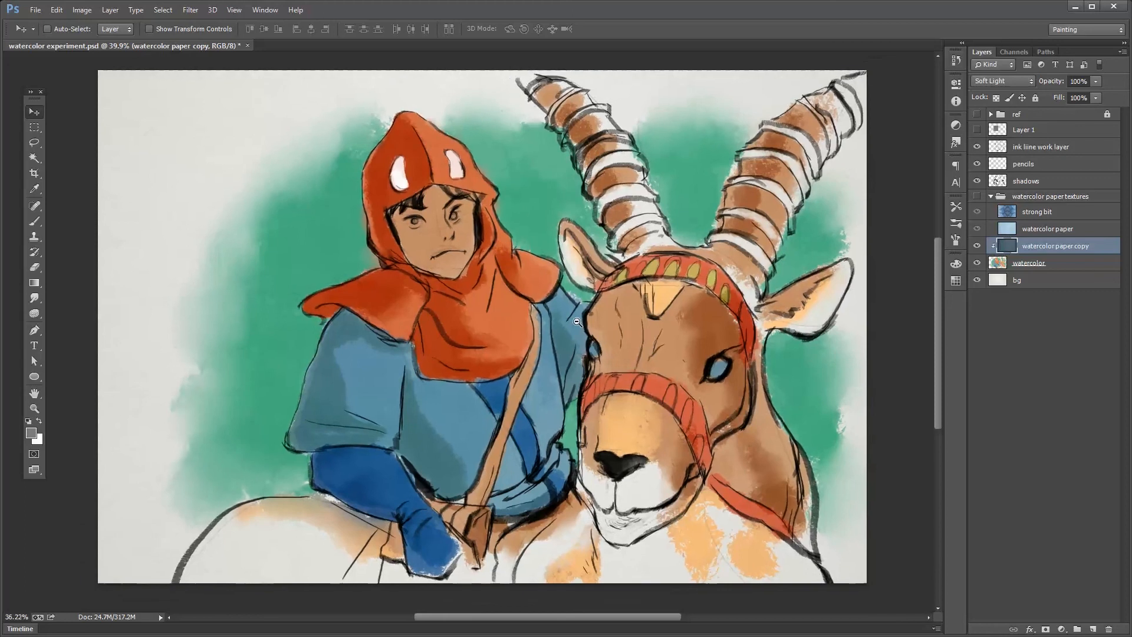
key("ctrl+0")
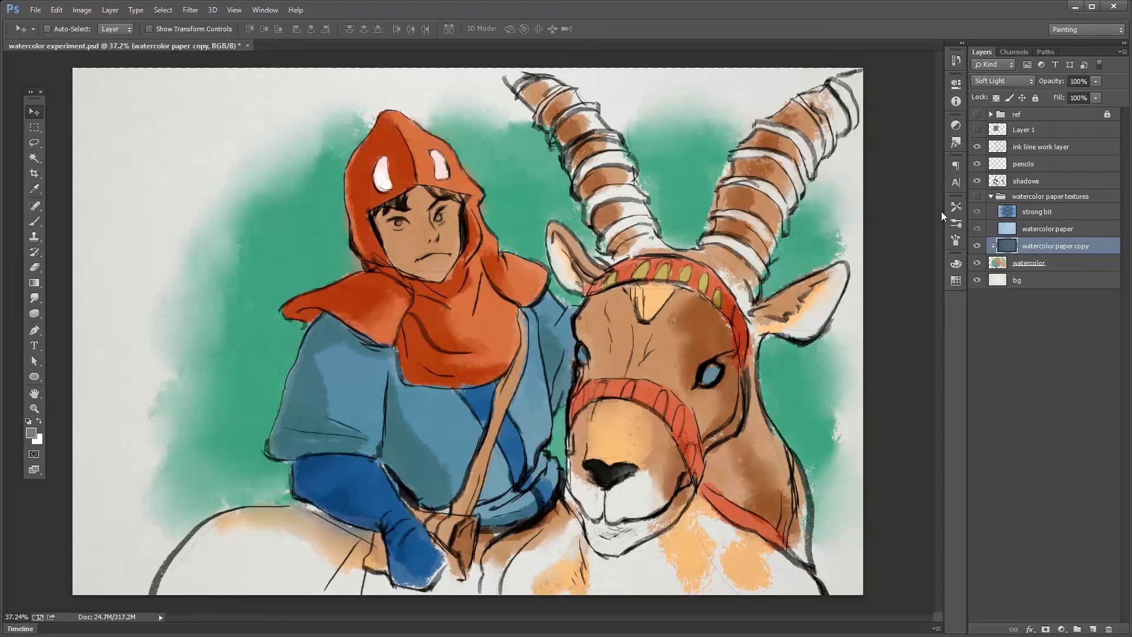
Load the Smudge tool presets Smudge Nice and *Hard Dapple, and return to the Brush tool on the watercolor layer
left_click(34, 298)
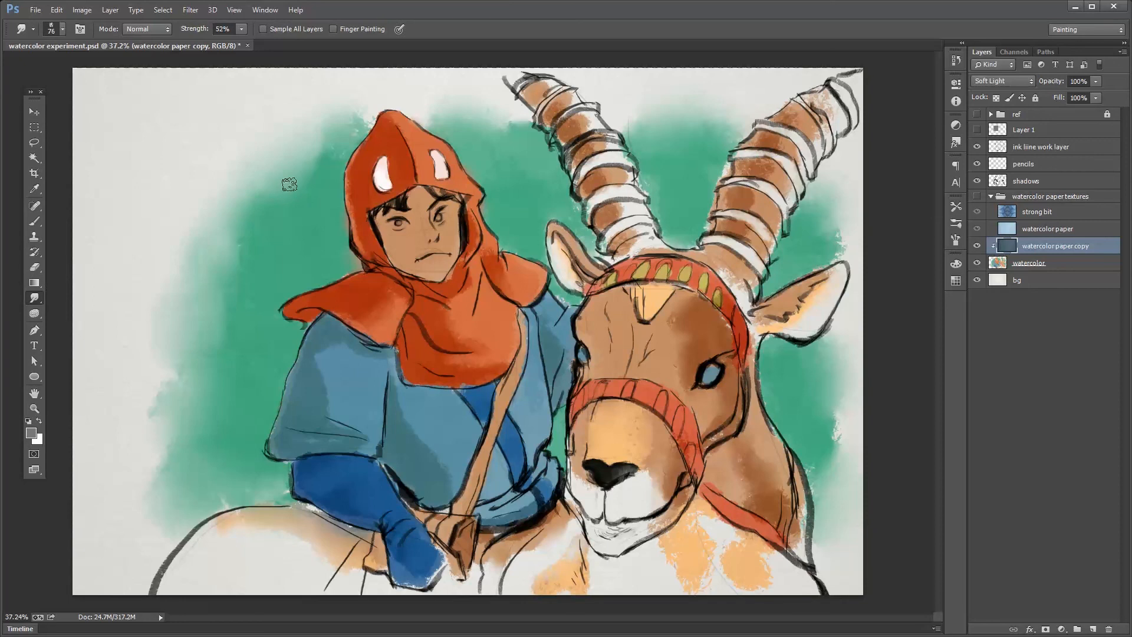
left_click(956, 208)
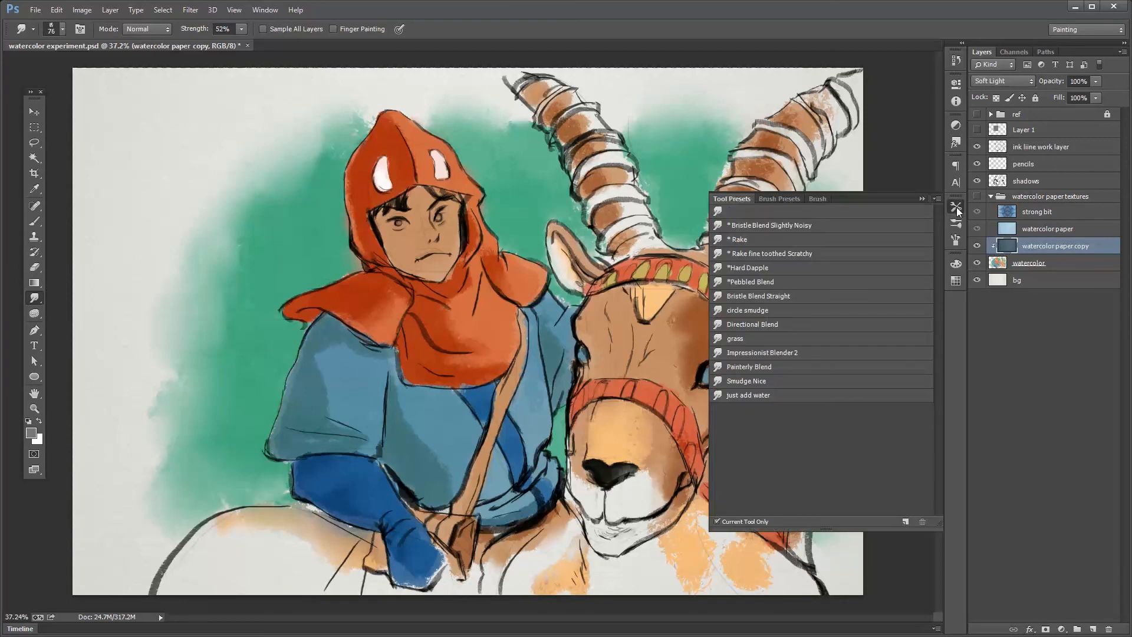
left_click(753, 383)
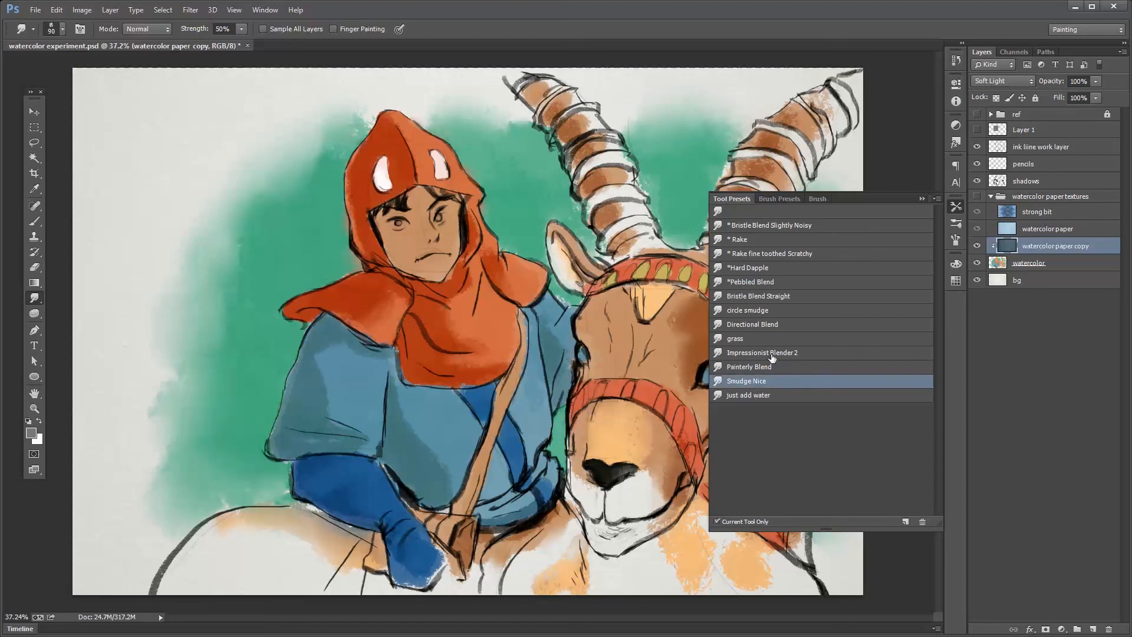
left_click(750, 268)
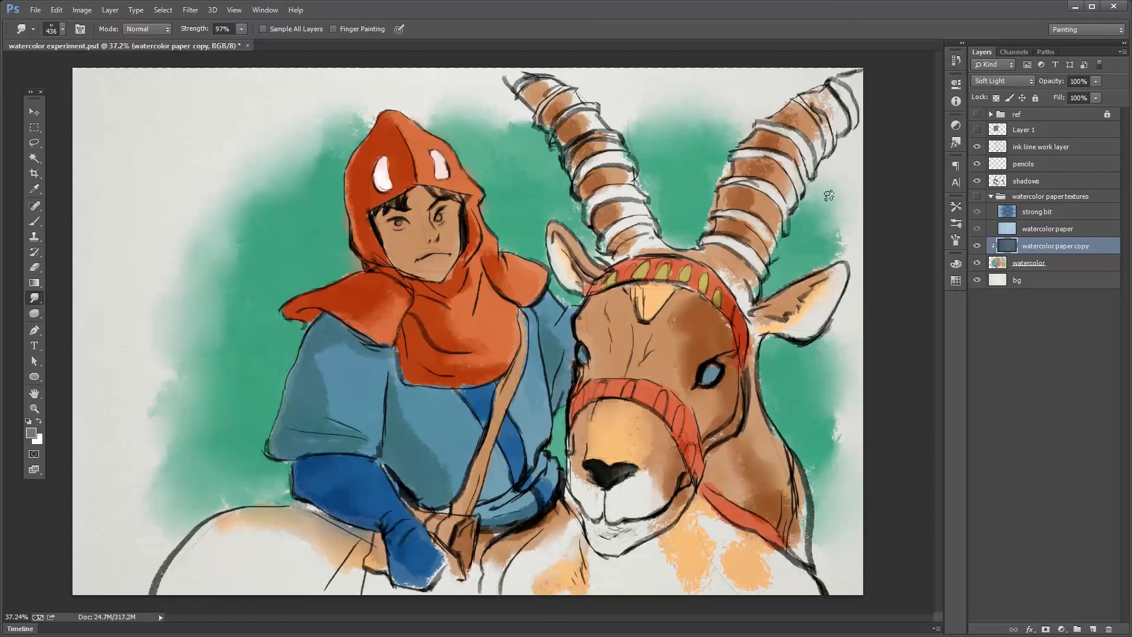
left_click(1005, 267)
key("b")
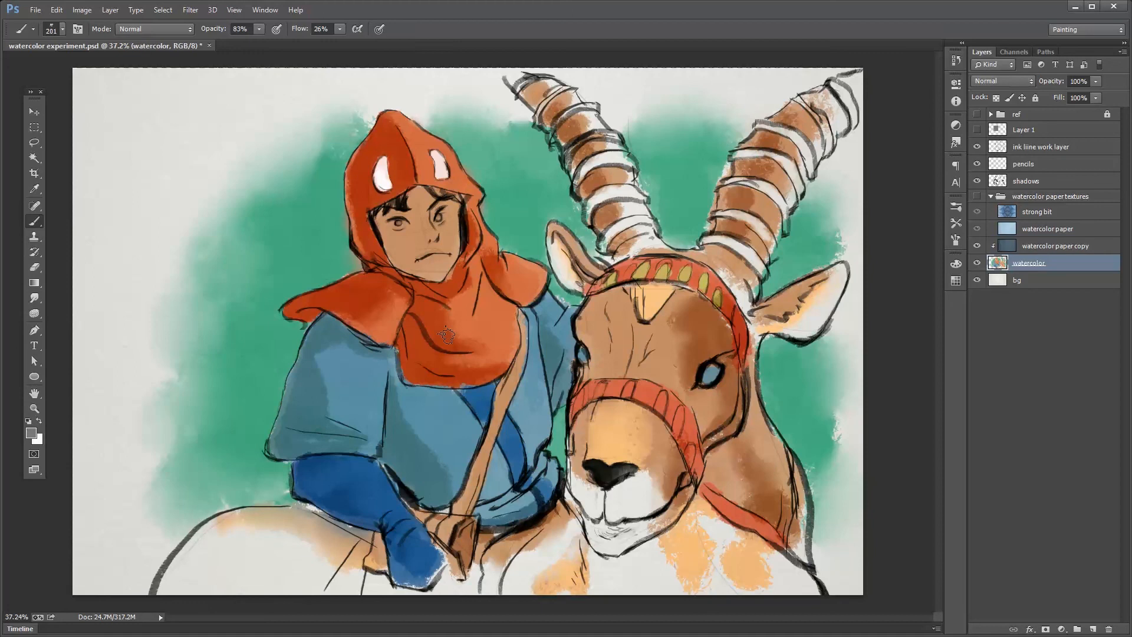
Add a Levels adjustment layer above the ref group at the top of the layer stack
scroll(519, 300, "down", 2)
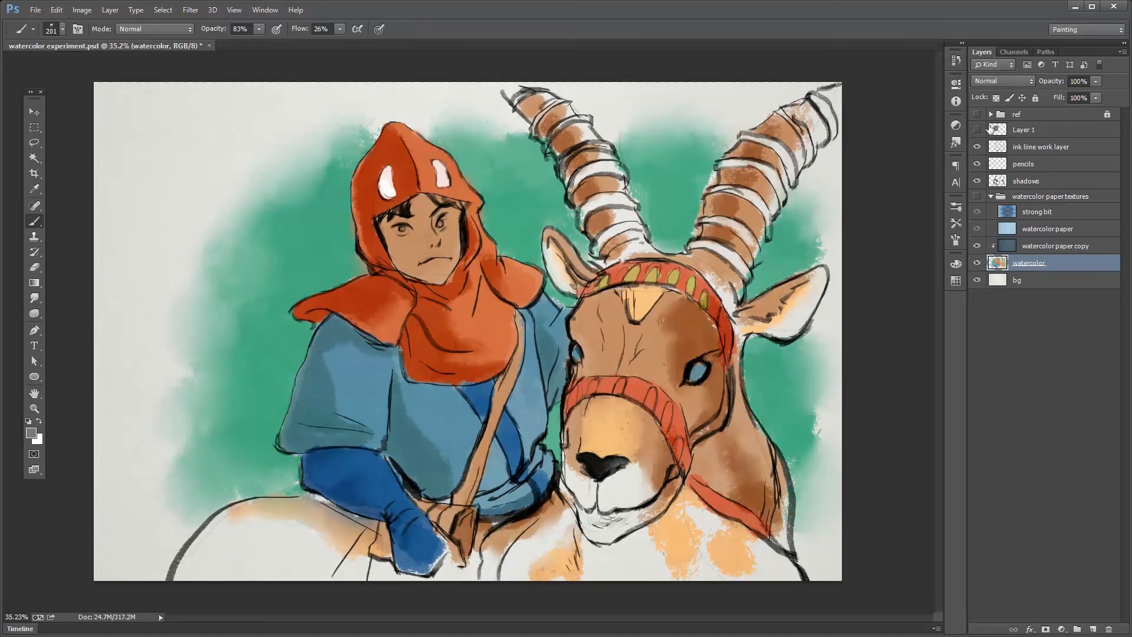
left_click(997, 130)
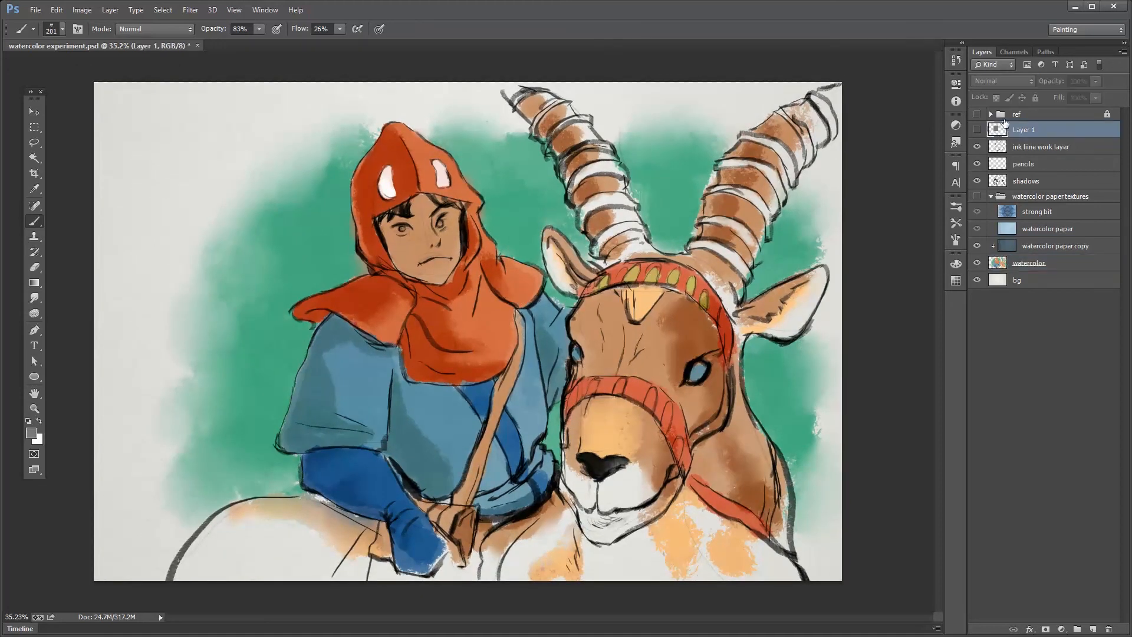
left_click(1004, 116)
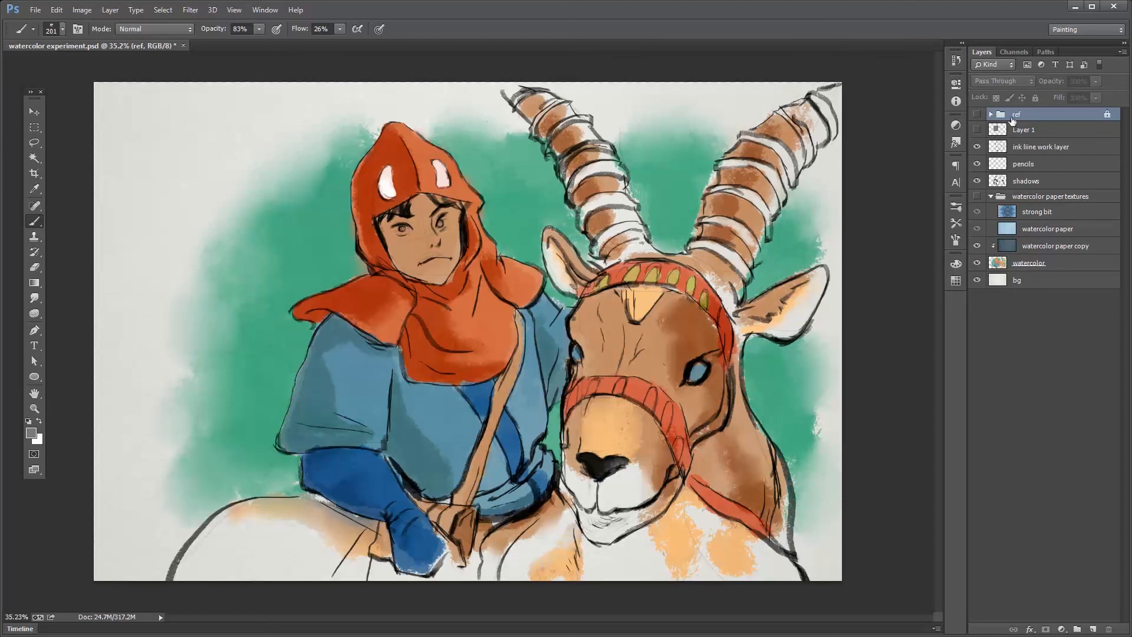
left_click(1061, 629)
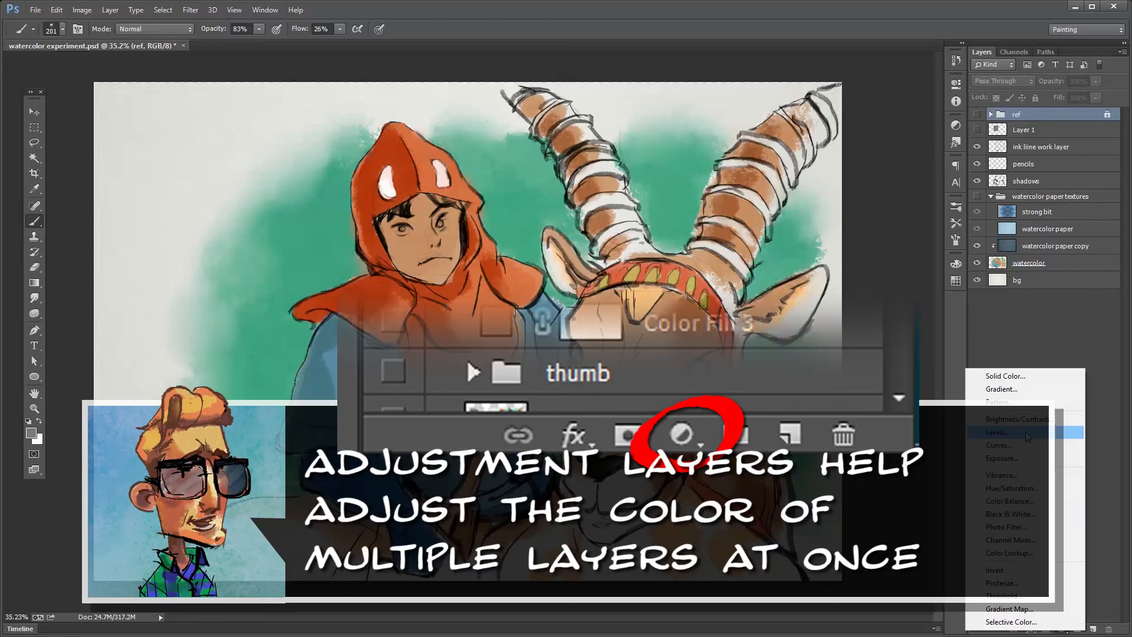
left_click(1026, 437)
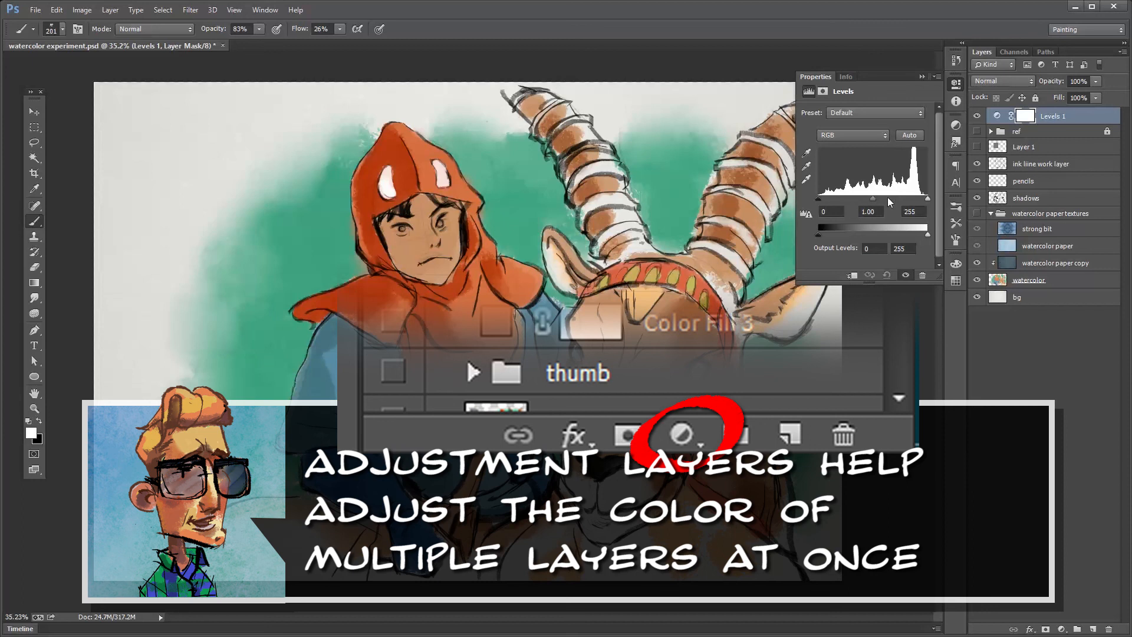
Try brightening the whole painting by lowering the adjustment layer's white input level to about 211, and restore it to 255
left_click(929, 199)
left_click_drag(922, 201, 913, 204)
mouse_move(818, 199)
left_mouse_down()
mouse_move(849, 204)
mouse_move(818, 201)
left_mouse_up()
left_click_drag(913, 203, 929, 201)
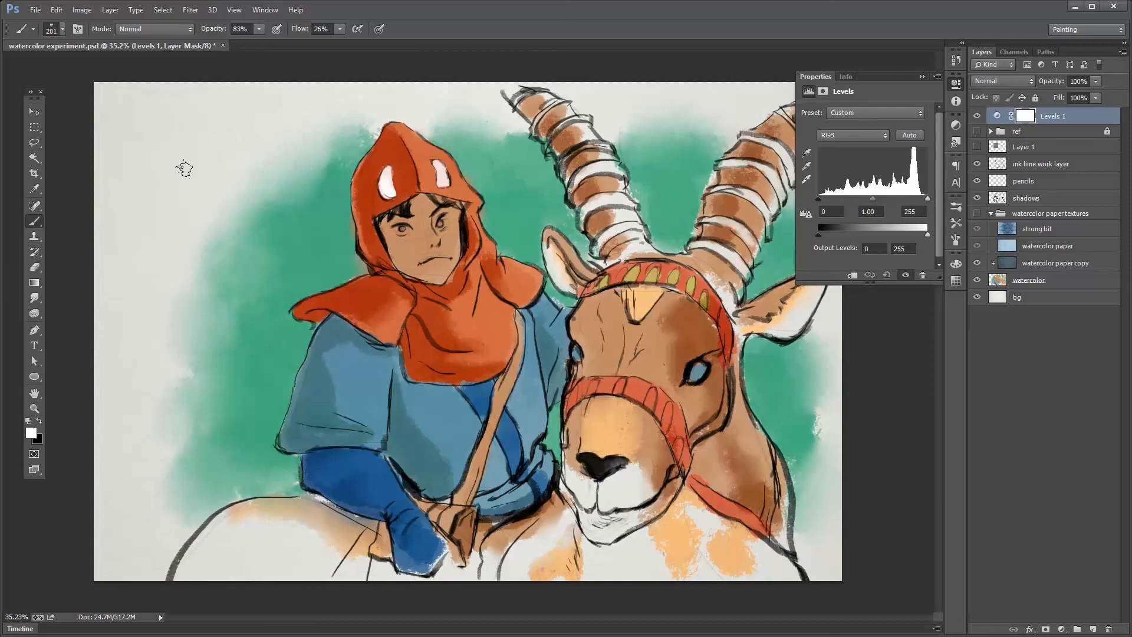
left_click_drag(928, 200, 910, 201)
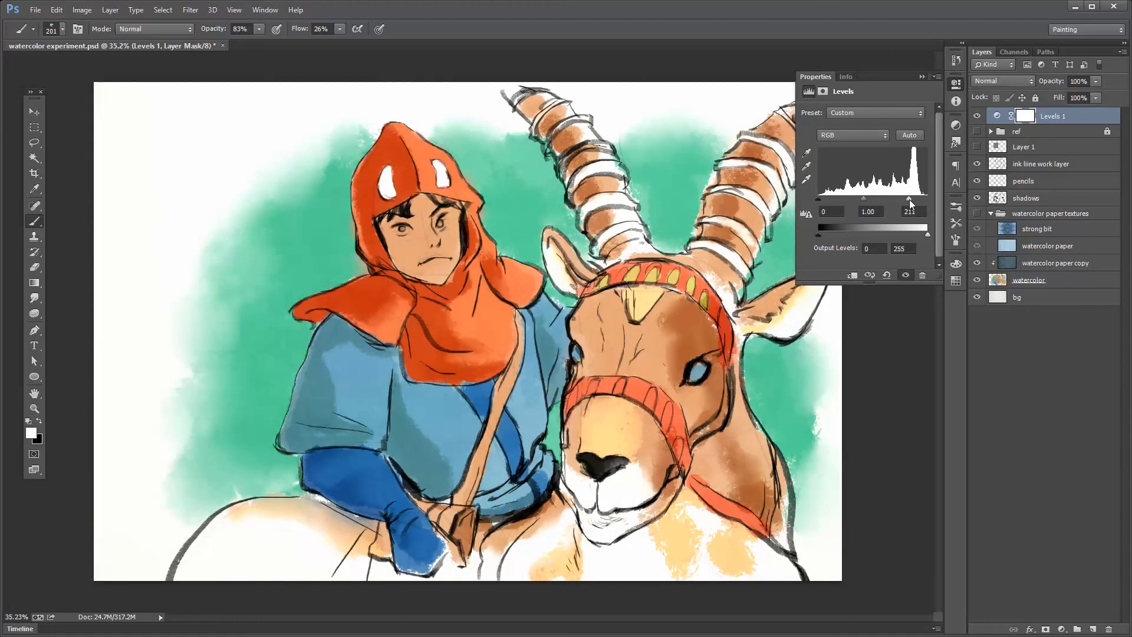
left_click_drag(915, 200, 939, 203)
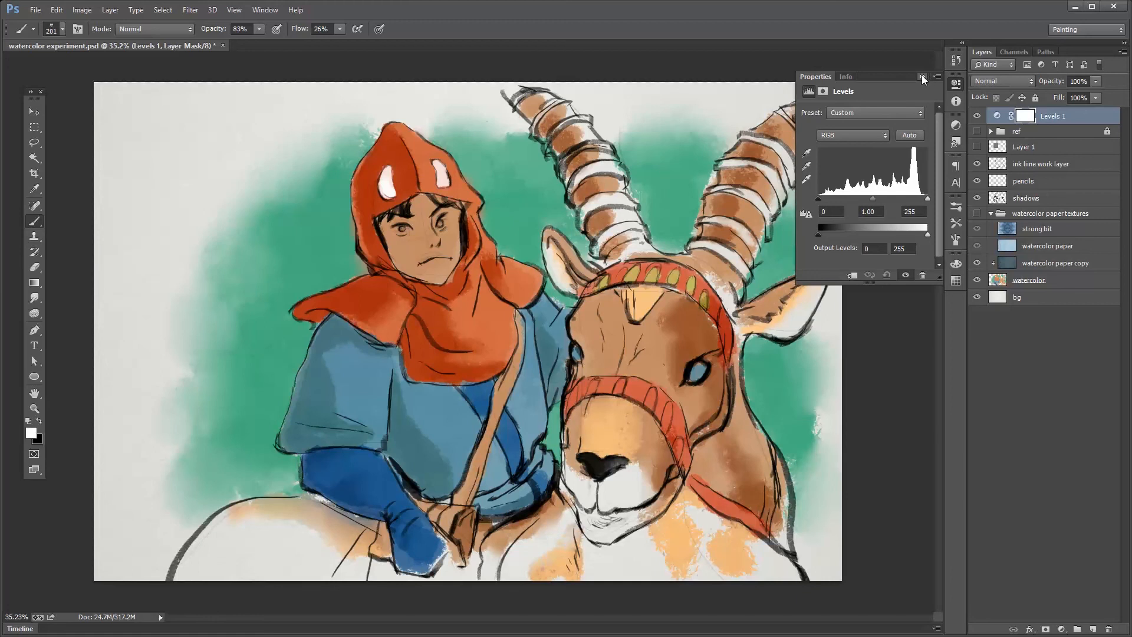
left_click(921, 77)
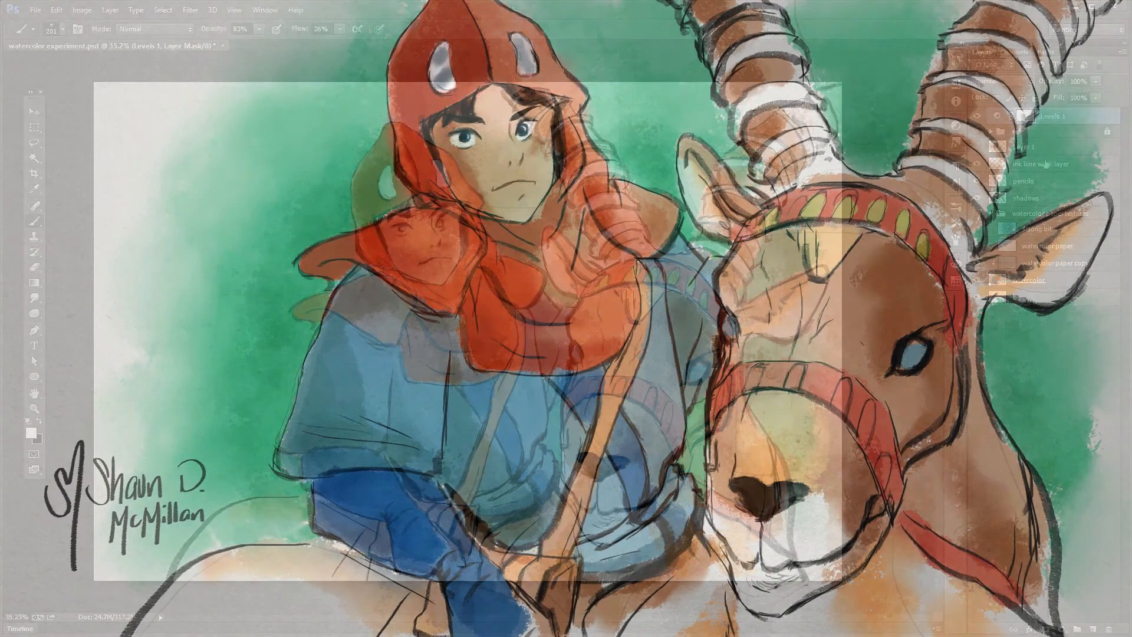